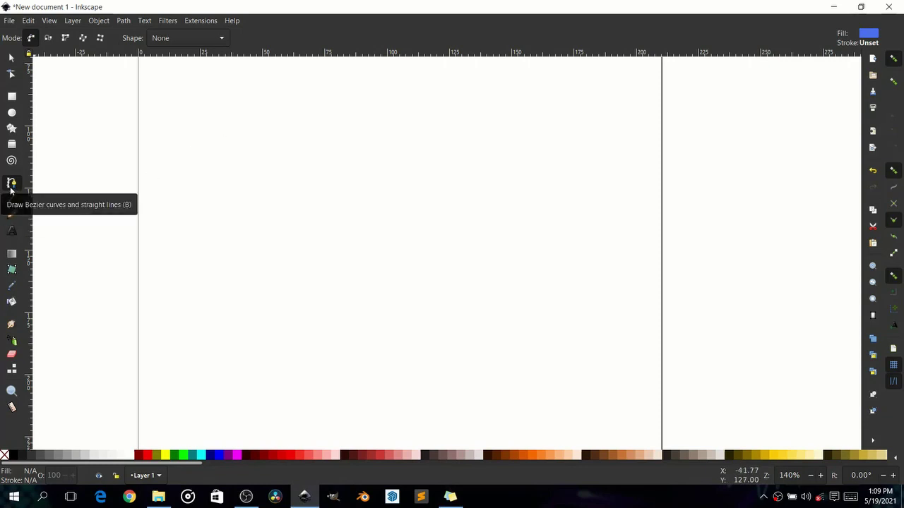
Draw an open zigzag path of straight segments with the Bezier tool, about 260 mm wide, extending past the page's right edge.
left_click(162, 172)
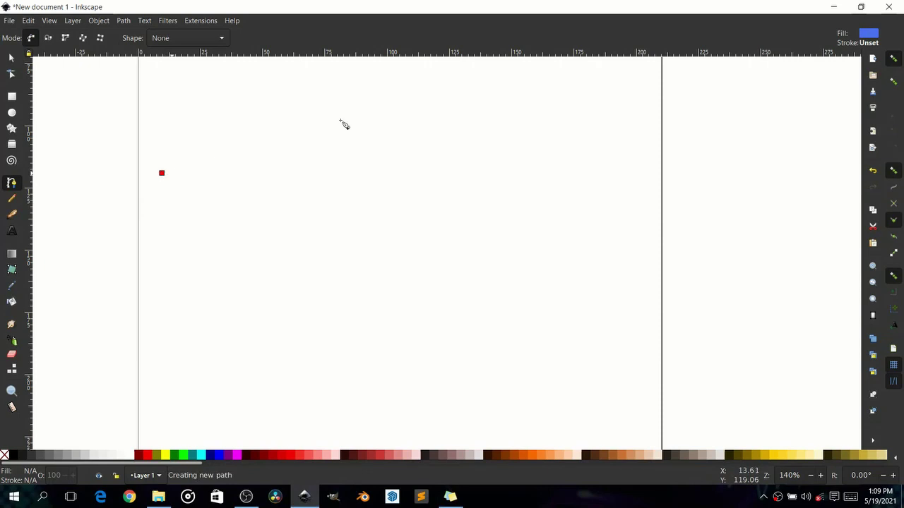
left_click(367, 123)
left_click(163, 250)
left_click(484, 281)
left_click(231, 345)
left_click(539, 367)
left_click(372, 420)
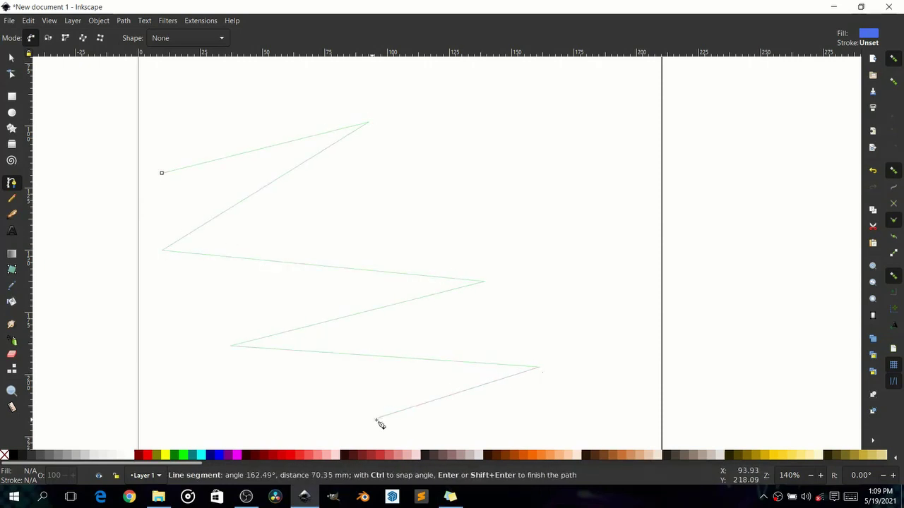
left_click(584, 423)
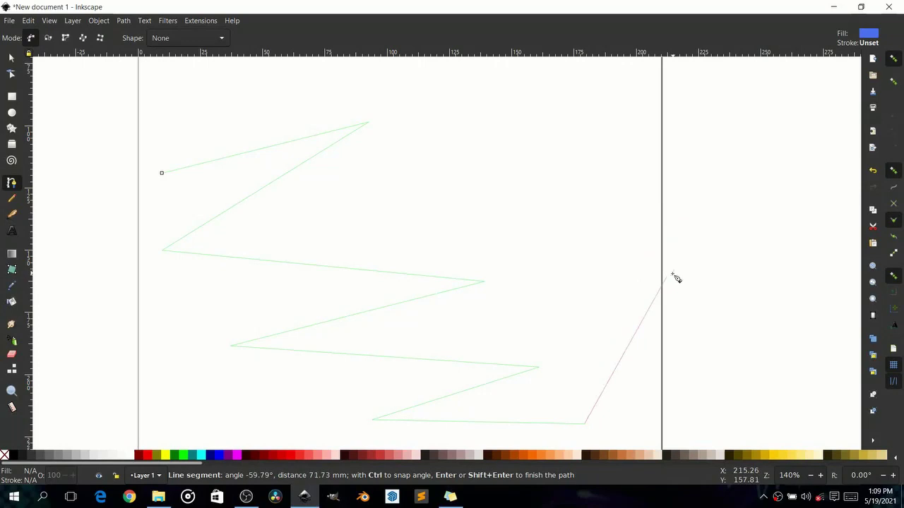
left_click(602, 194)
left_click(736, 257)
left_click(664, 112)
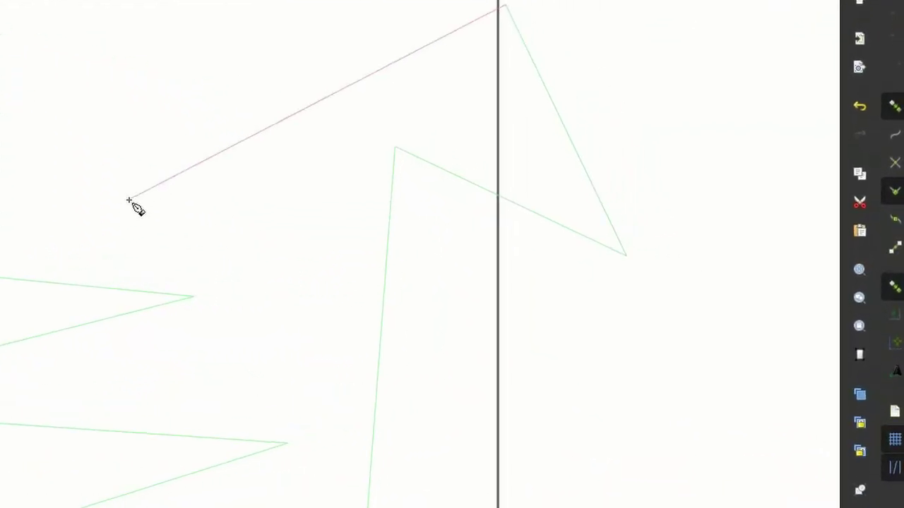
left_click(130, 200)
left_click(530, 146)
left_click(342, 40)
left_click(760, 151)
left_click(622, 420)
left_click(437, 394)
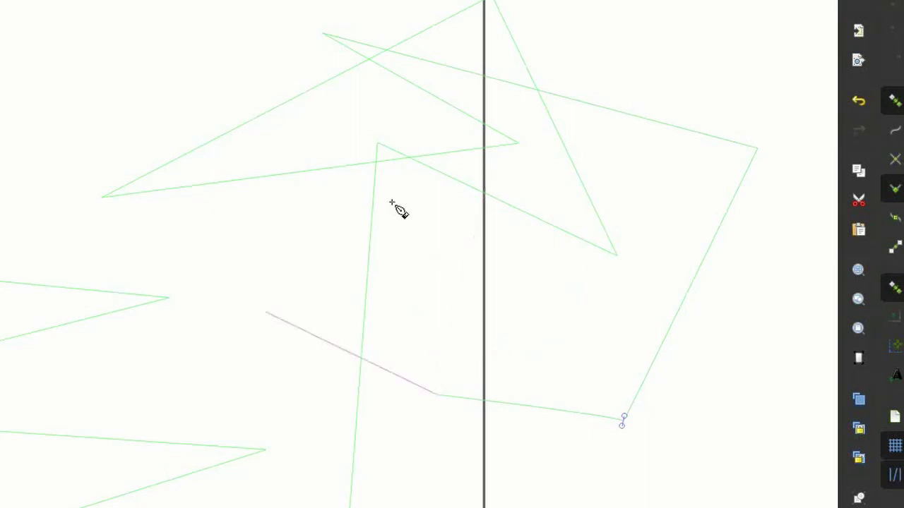
double_click(470, 248)
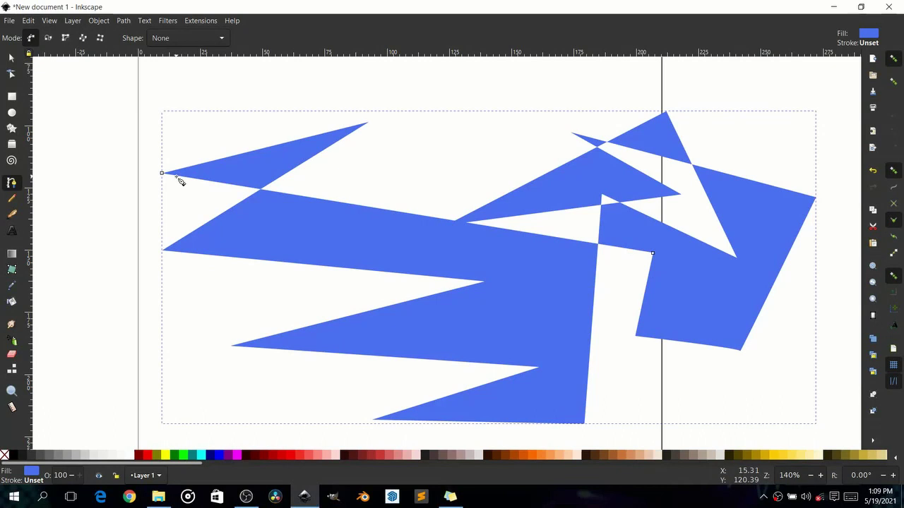
Open the Fill and Stroke settings and darken the zigzag path's fill to solid black.
left_click(99, 21)
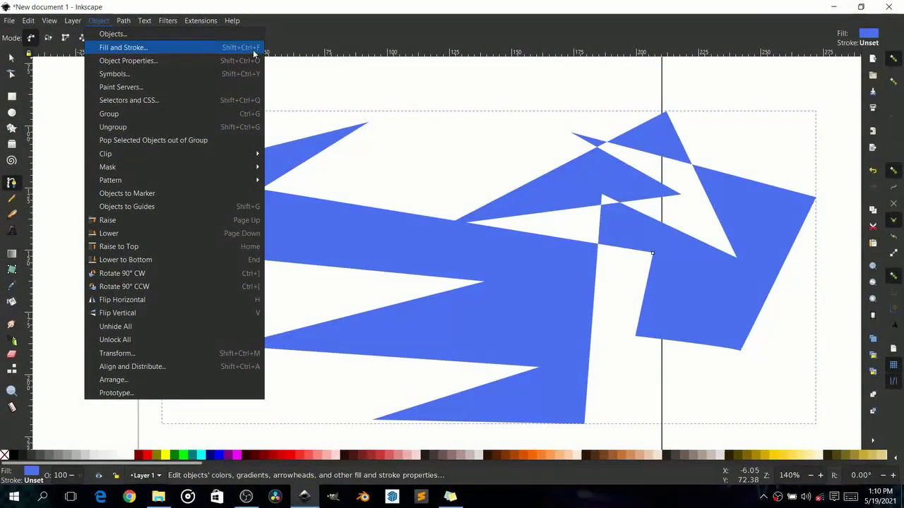
left_click(254, 51)
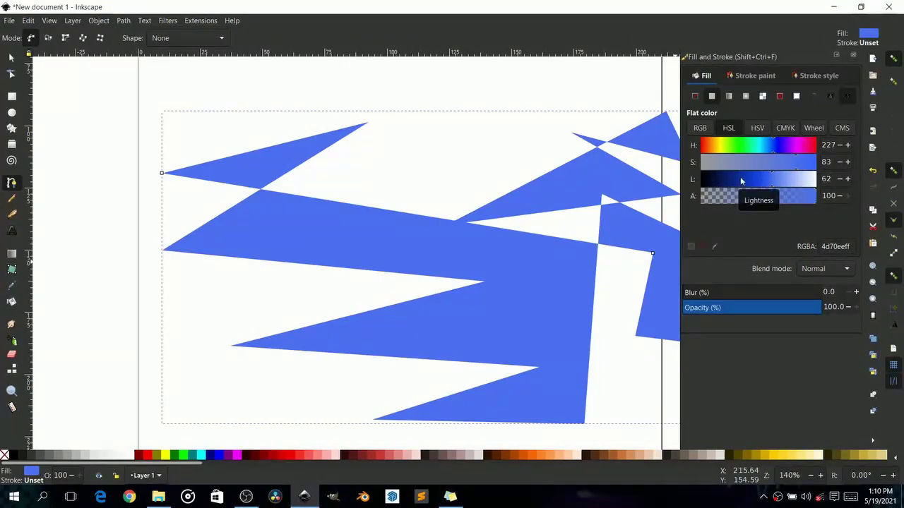
left_click_drag(764, 181, 618, 160)
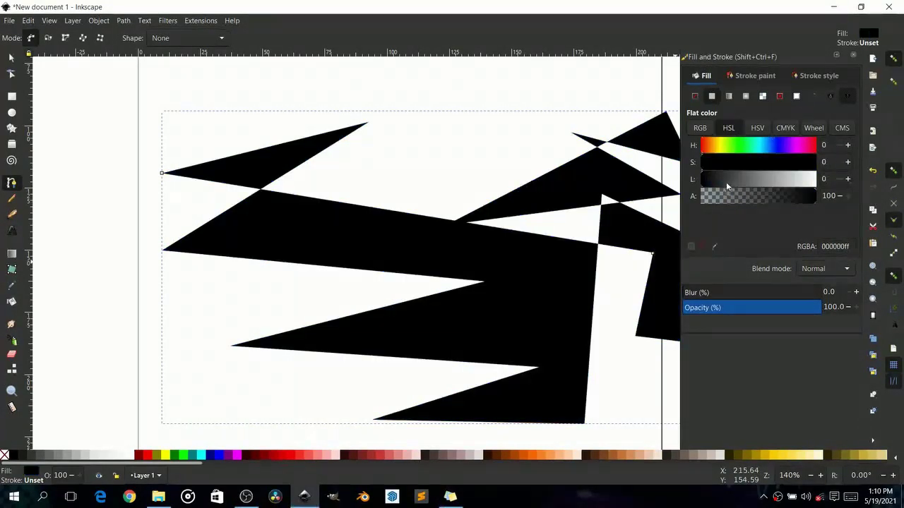
Give the zigzag path a flat red stroke with hue 0, saturation 92 and lightness 41.
left_click(749, 76)
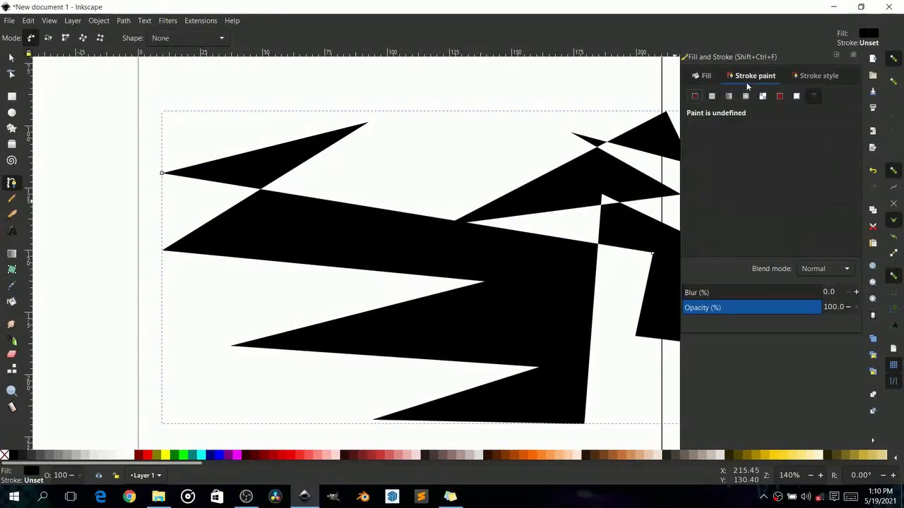
left_click(713, 96)
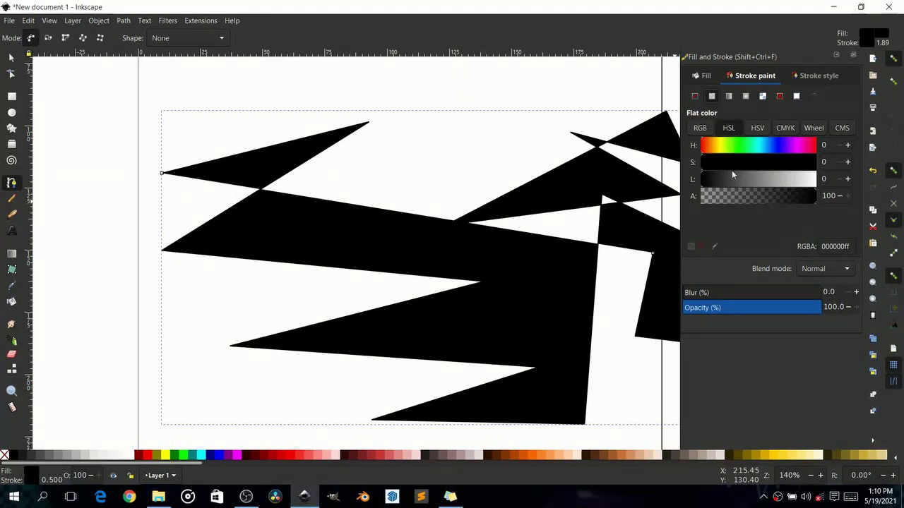
left_click(759, 162)
left_click_drag(763, 182, 752, 184)
mouse_move(759, 148)
left_mouse_down()
mouse_move(799, 146)
mouse_move(666, 139)
left_mouse_up()
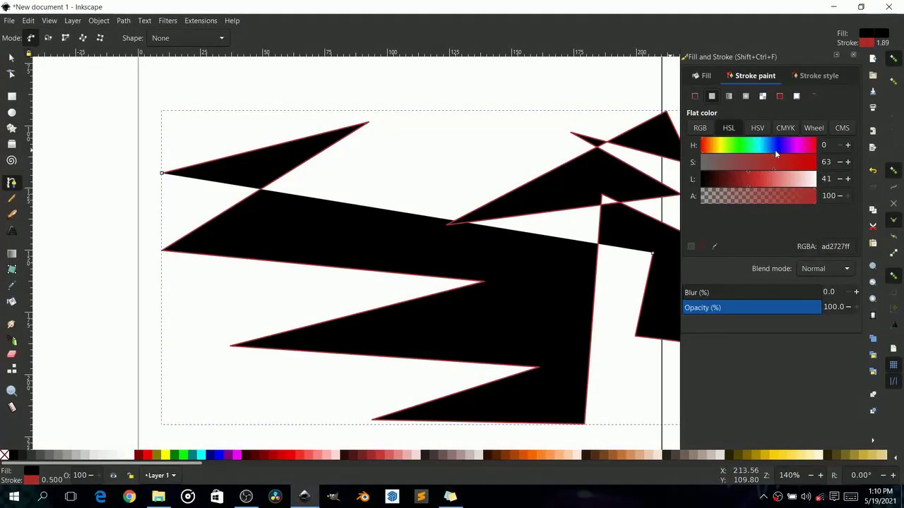
left_click_drag(790, 162, 806, 160)
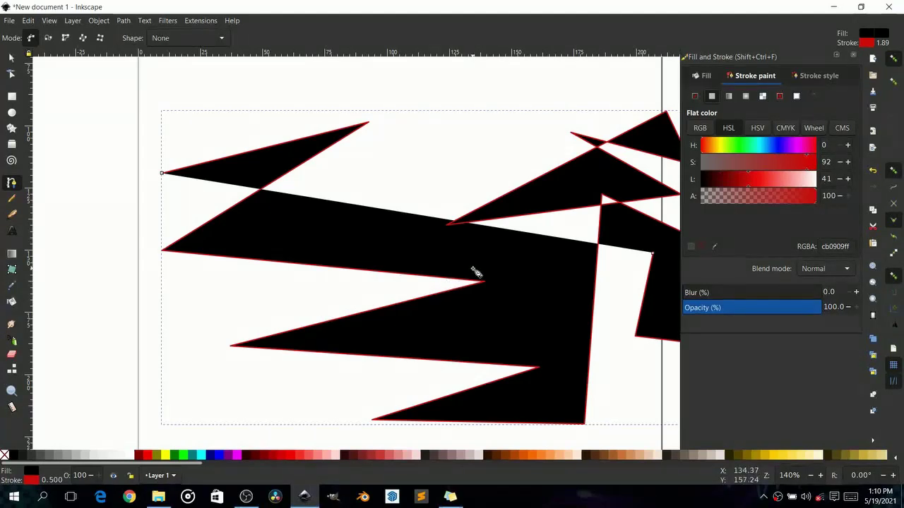
Remove the fill from the zigzag path.
scroll(475, 274, "down", 5)
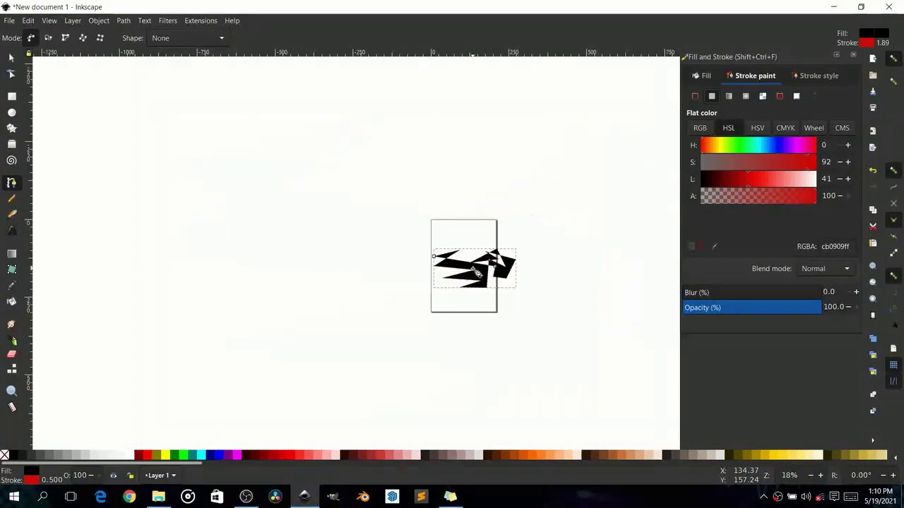
scroll(476, 273, "up", 8)
scroll(476, 191, "up", 5)
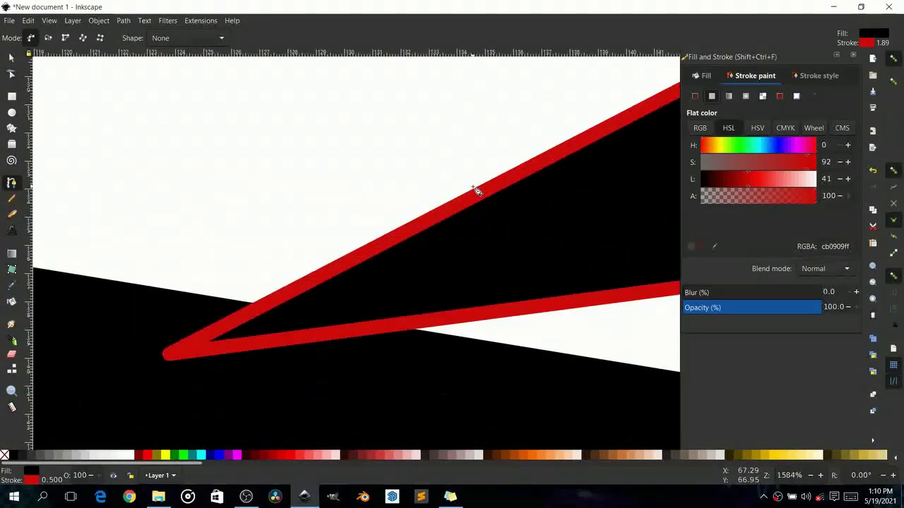
scroll(476, 191, "down", 7)
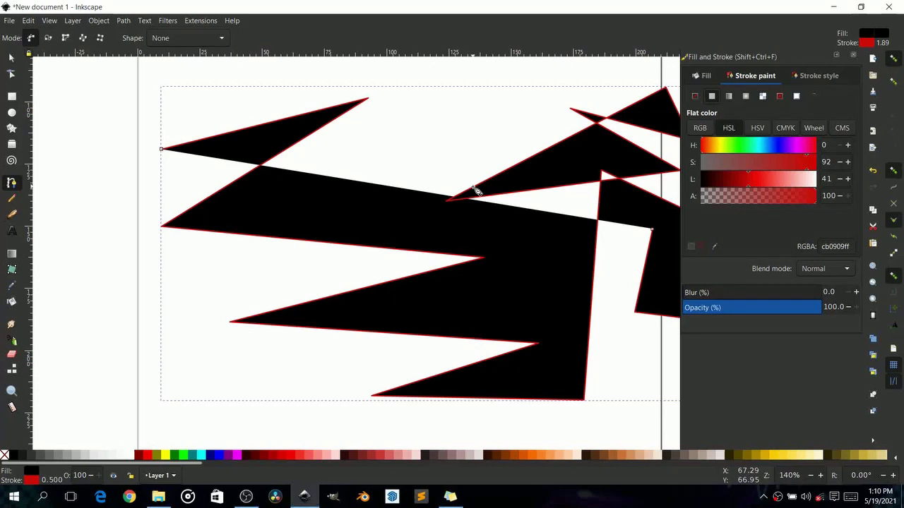
left_click(707, 77)
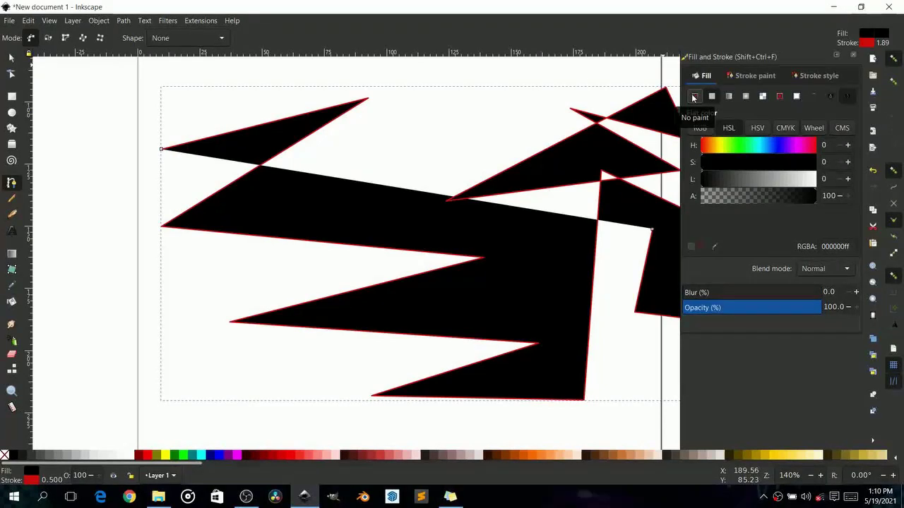
left_click(693, 98)
Open the stroke style settings for the zigzag path.
scroll(344, 162, "down", 5)
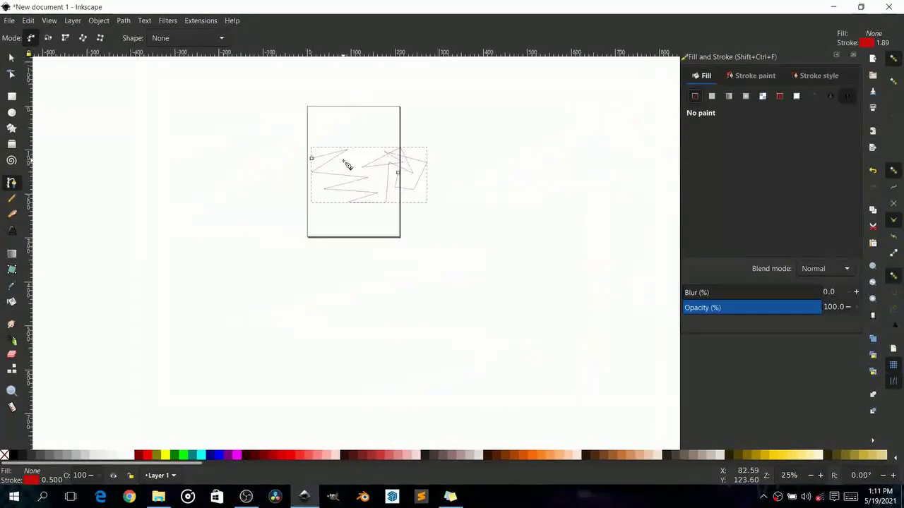
scroll(263, 168, "up", 5)
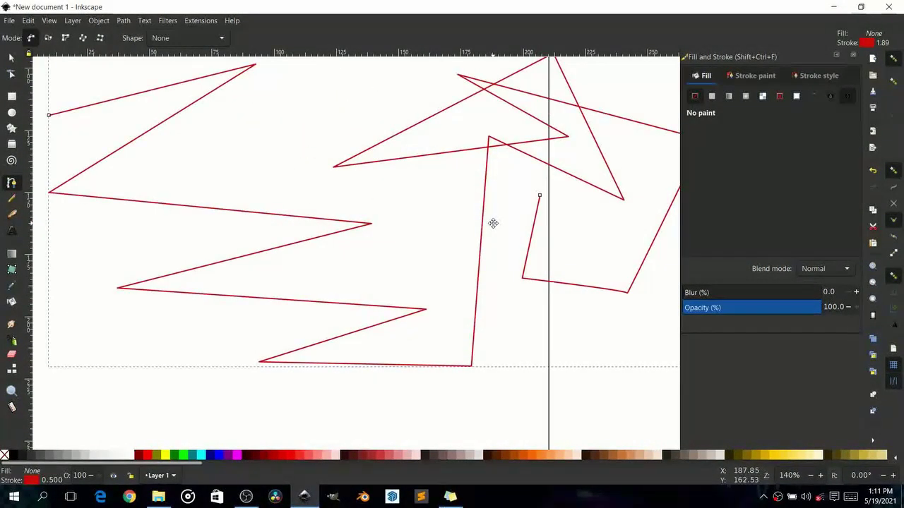
scroll(453, 241, "down", 5)
scroll(308, 191, "up", 5)
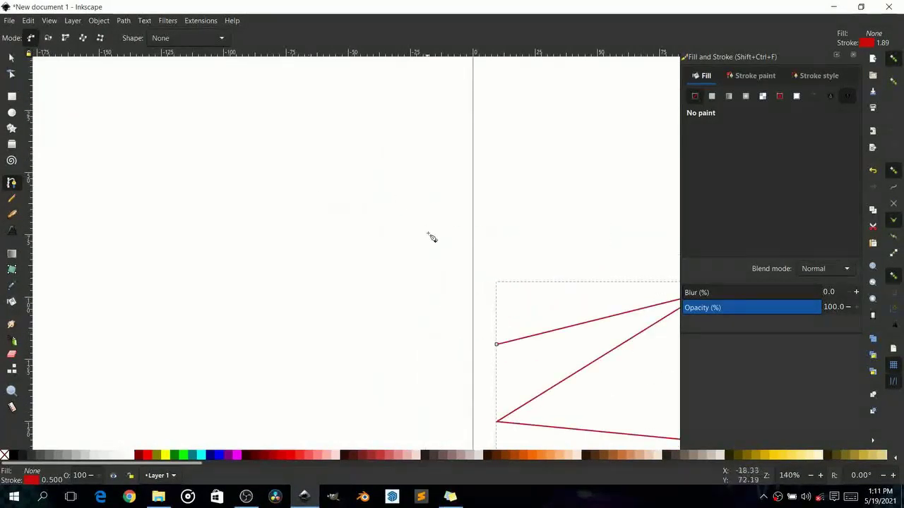
left_click_drag(459, 248, 283, 154)
scroll(284, 188, "down", 3)
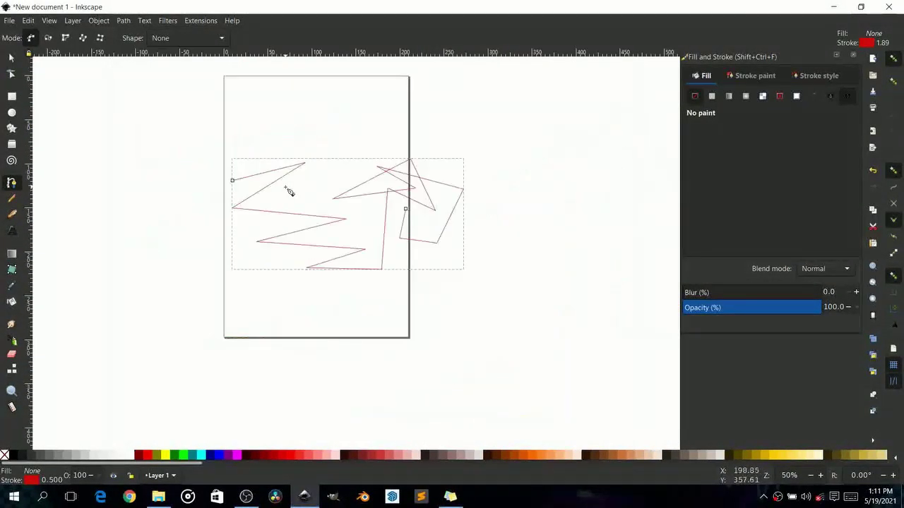
scroll(284, 188, "up", 2)
left_click(815, 77)
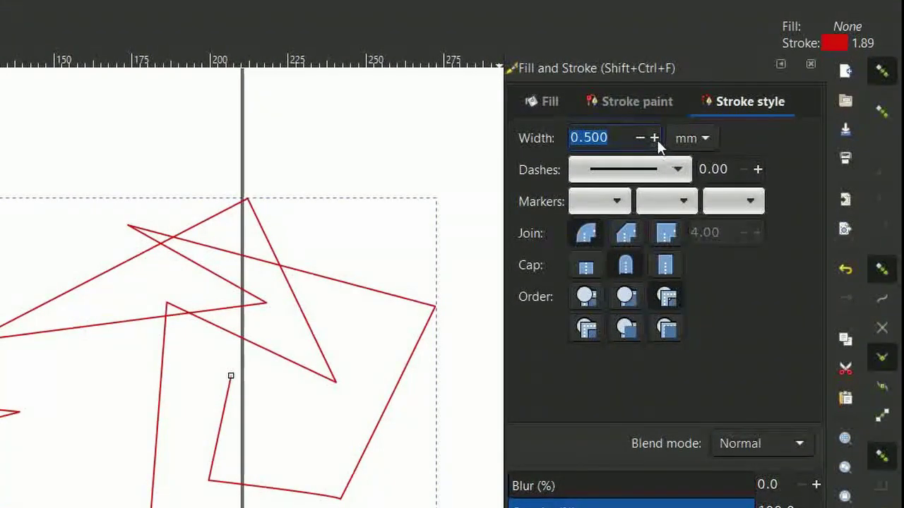
Increase the zigzag path's stroke width gradually in small increments.
left_click(655, 138)
left_click(655, 138)
left_click(655, 139)
left_click(656, 138)
left_click(655, 138)
left_click(655, 139)
left_click(655, 139)
left_click(655, 139)
left_click(655, 139)
left_click(656, 138)
left_click(656, 139)
left_click(655, 139)
left_click(655, 138)
left_click(656, 139)
Try stroke widths of 10 mm and 5 mm on the zigzag path.
left_click_drag(616, 139, 527, 139)
type("10")
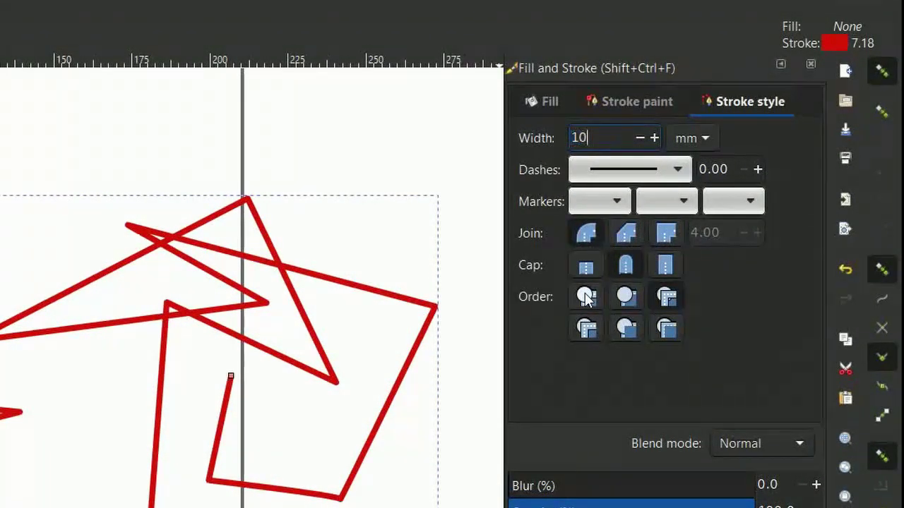
key("Return")
key("ctrl+a")
type("5")
key("Return")
Set the zigzag path's stroke width to 2 mm.
key("ctrl+a")
type("2")
key("Return")
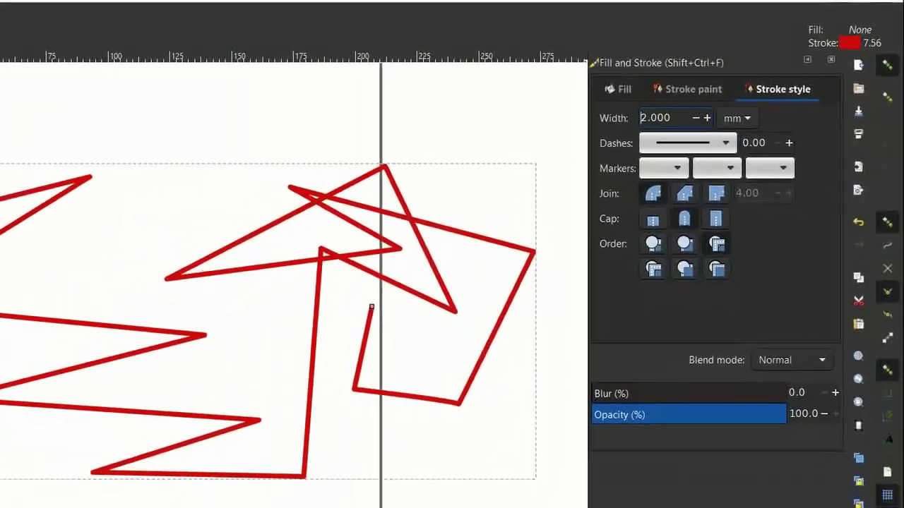
Draw an open Z-shaped path about 85 mm wide, with short vertical end strokes, on the empty canvas beyond the page's right edge.
scroll(102, 266, "down", 3)
scroll(338, 205, "up", 1)
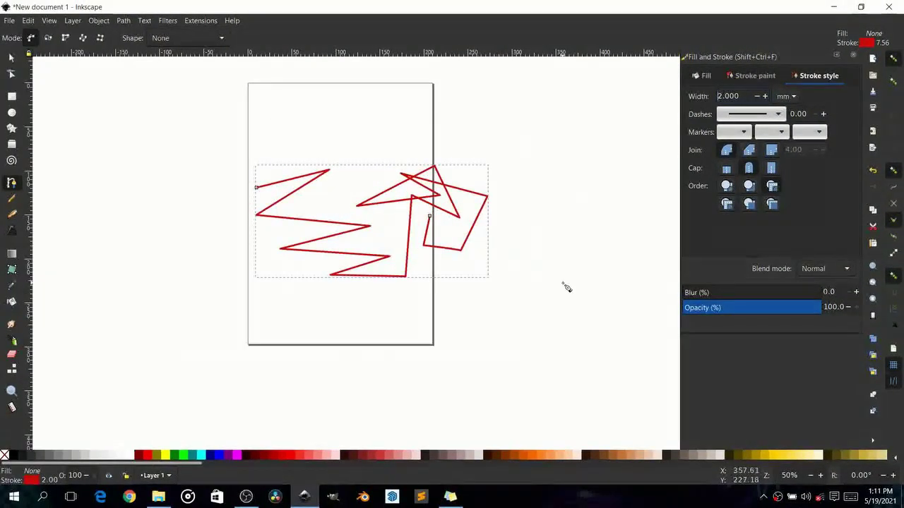
left_click_drag(565, 287, 268, 270)
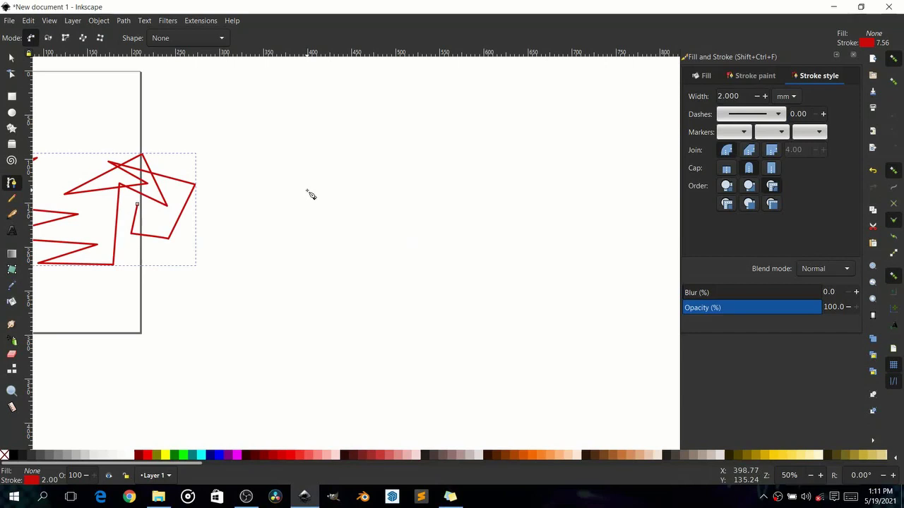
left_click_drag(315, 105, 334, 250)
mouse_move(389, 319)
left_mouse_down()
mouse_move(328, 307)
mouse_move(466, 247)
mouse_move(333, 236)
mouse_move(414, 261)
mouse_move(375, 275)
mouse_move(389, 288)
mouse_move(280, 221)
left_mouse_up()
left_click_drag(359, 202, 468, 198)
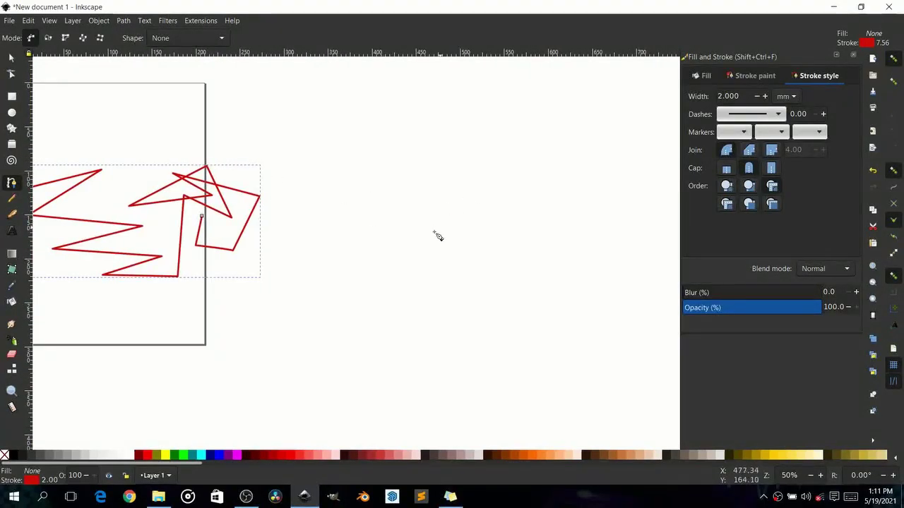
scroll(434, 232, "up", 2)
left_click_drag(434, 232, 359, 248)
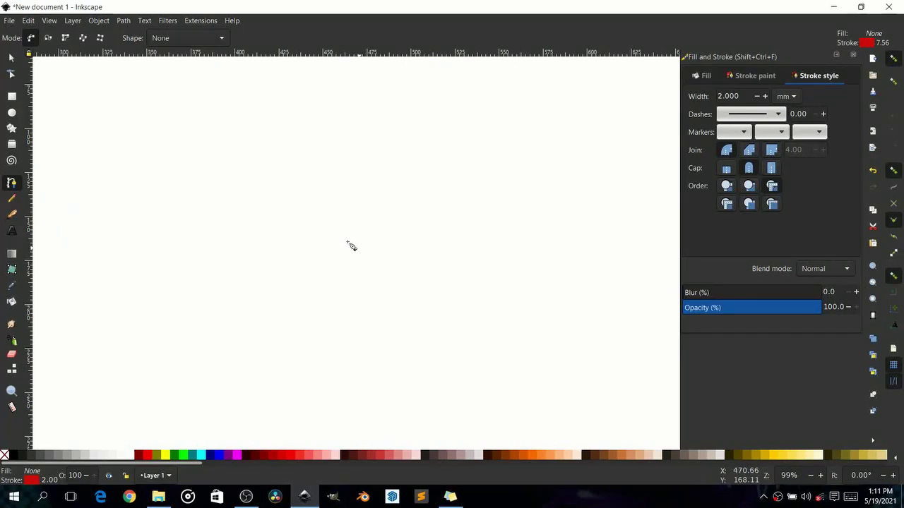
left_click(182, 190)
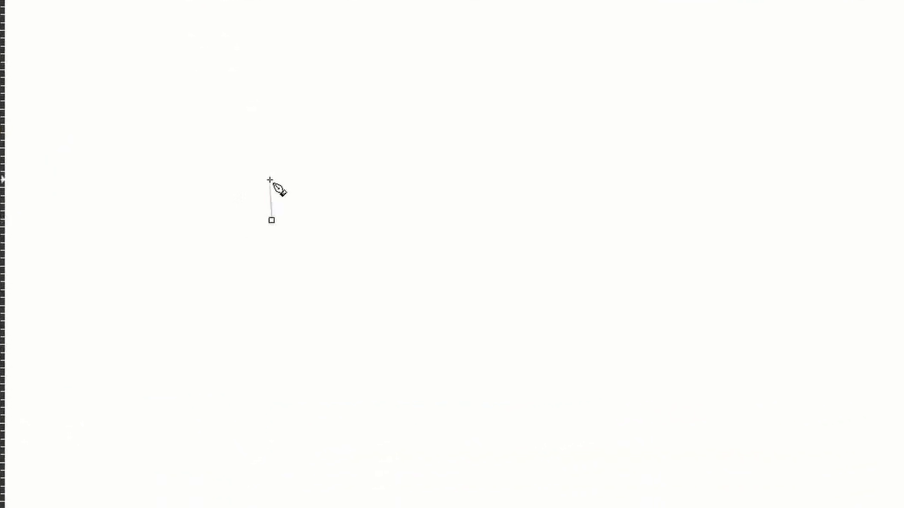
left_click(271, 181)
left_click(501, 187)
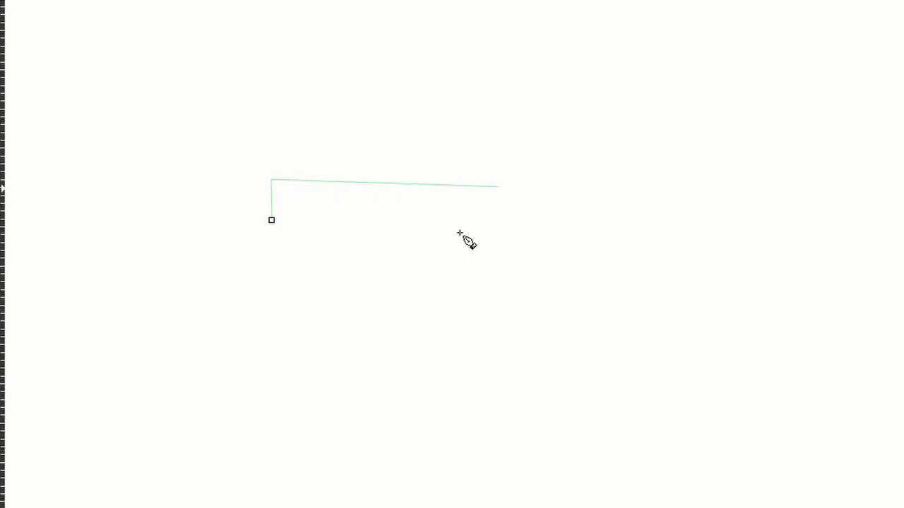
left_click(257, 426)
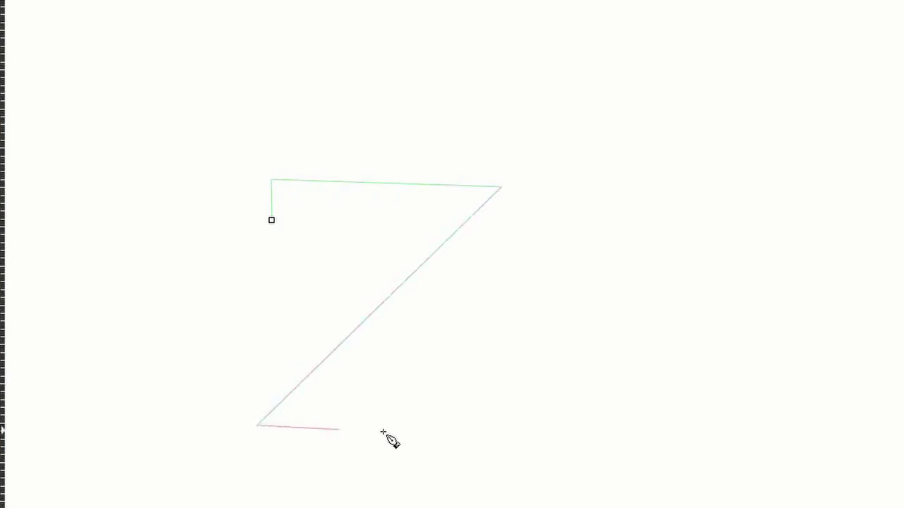
left_click(521, 432)
left_click(520, 385)
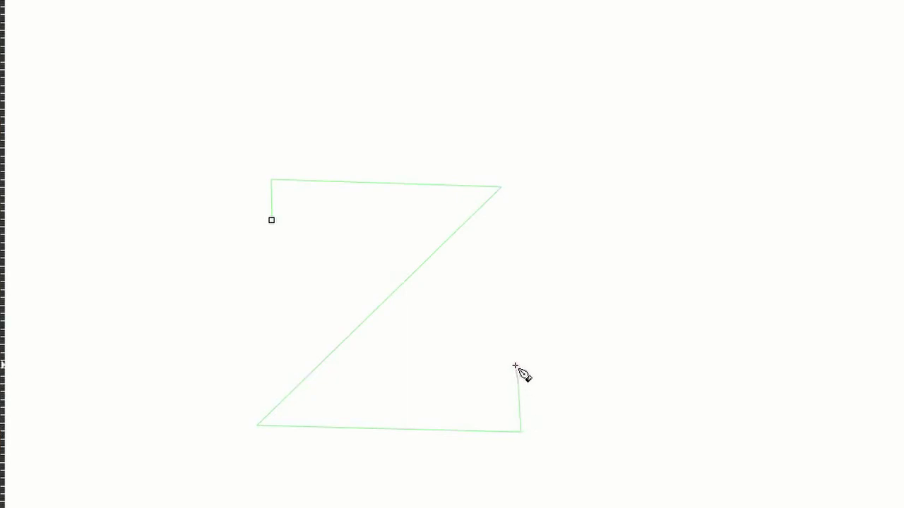
key("Return")
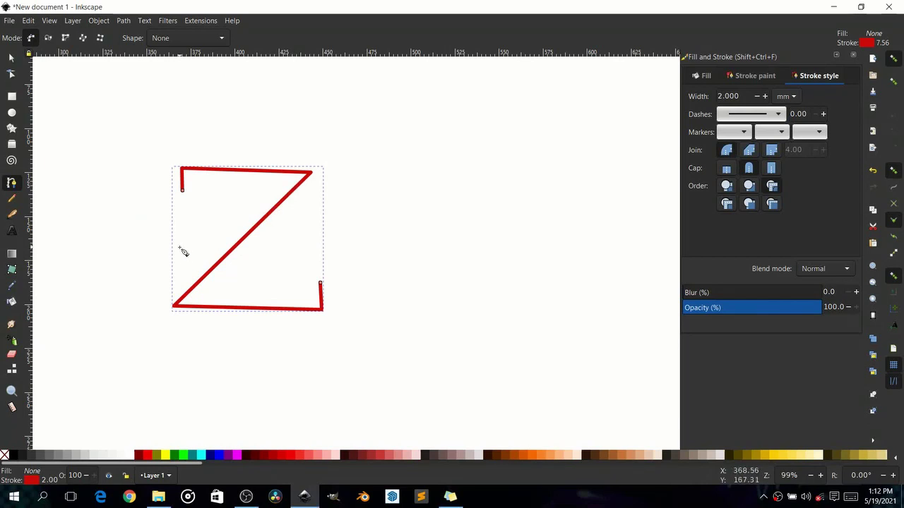
Apply a flat black fill to the Z-shaped path.
left_click(706, 76)
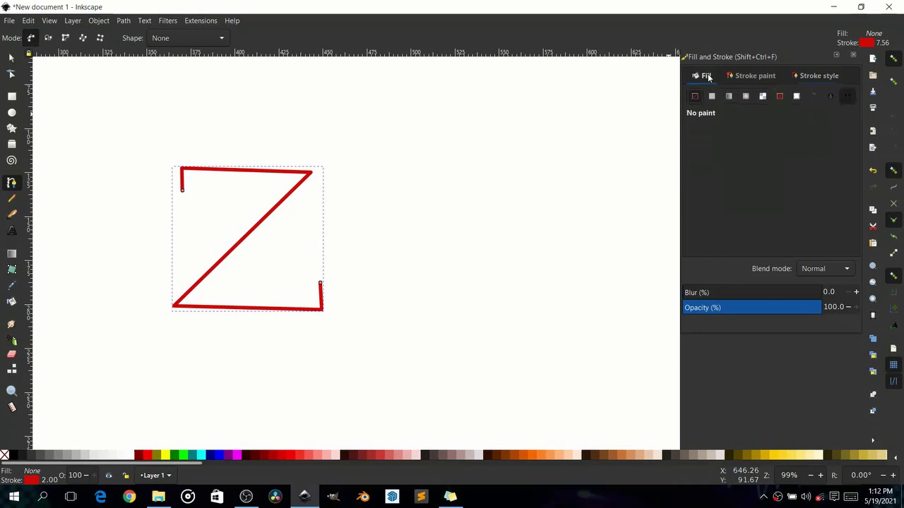
left_click(711, 97)
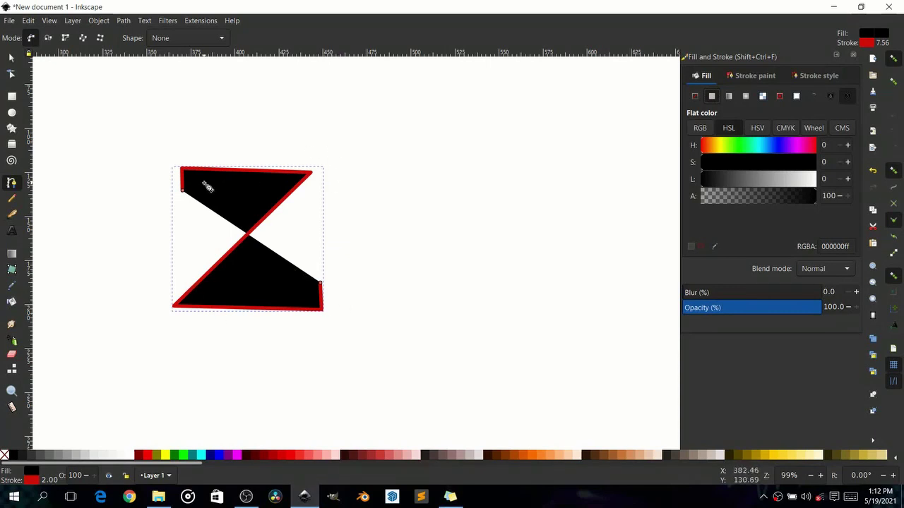
Try a green fill on the Z-shaped path, and set its fill to no paint.
left_click(766, 162)
left_click_drag(766, 179, 747, 179)
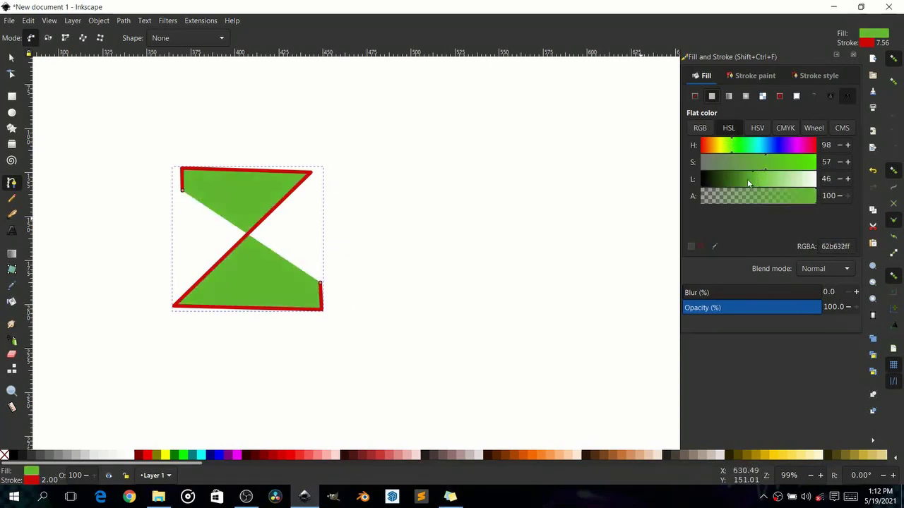
left_click(696, 97)
Draw an open N-shaped path beside the Z, about 61 mm wide and 89 mm high, using straight Bezier segments.
left_click_drag(423, 193, 322, 190)
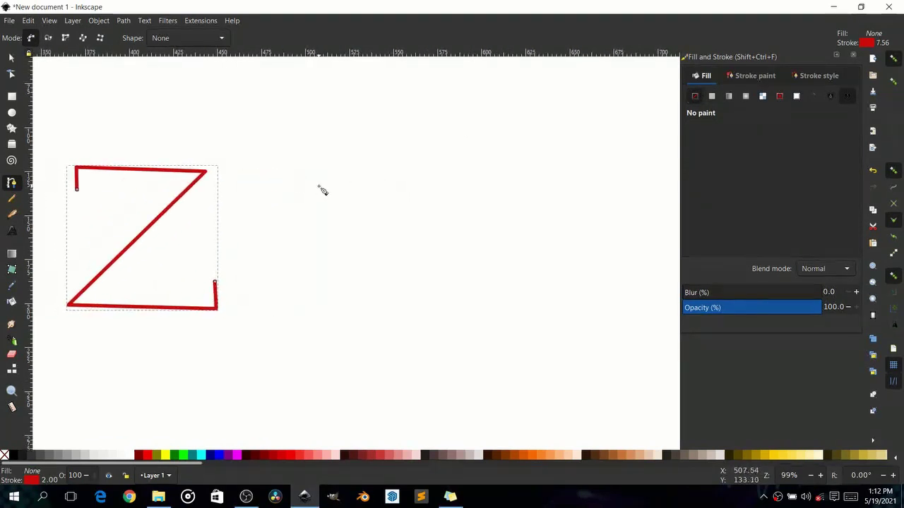
left_click(292, 303)
left_click(276, 170)
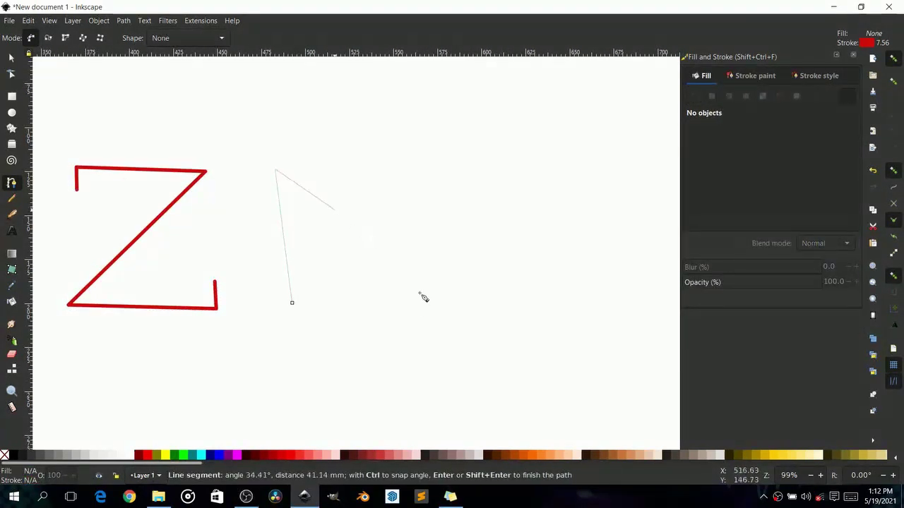
left_click(379, 319)
left_click(376, 169)
key("Return")
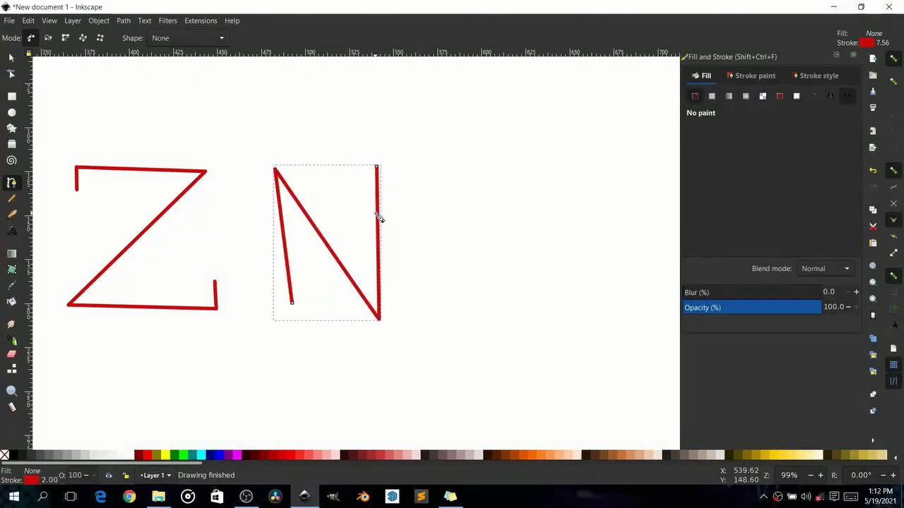
Draw a P-shaped path beside the N, about 59 mm wide and 92 mm high, ending its bowl on the vertical stem.
left_click_drag(423, 298, 314, 304)
scroll(313, 302, "down", 2)
scroll(312, 303, "up", 2)
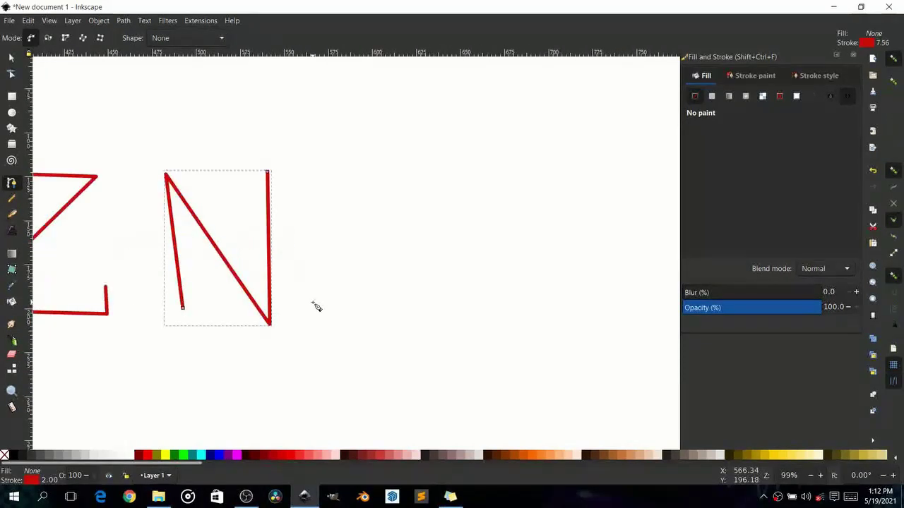
left_click(322, 331)
left_click(323, 175)
left_click(422, 178)
left_click(416, 238)
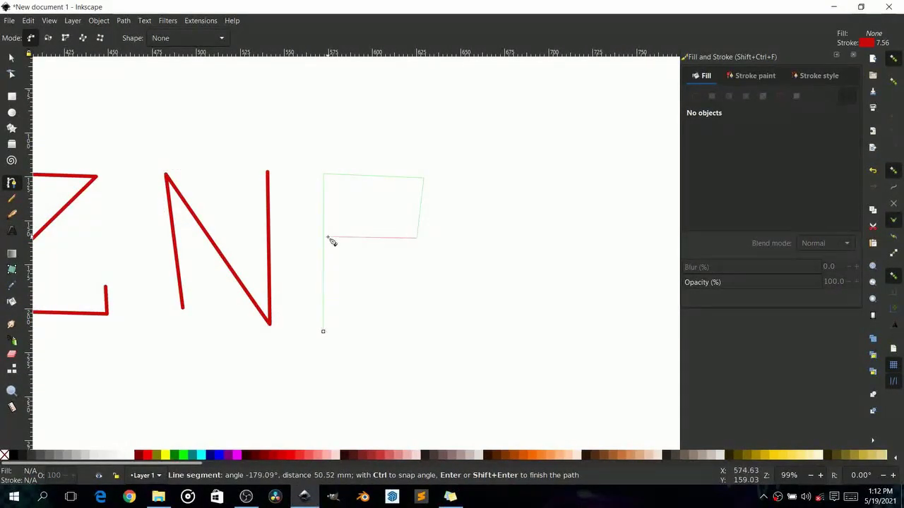
left_click(323, 238)
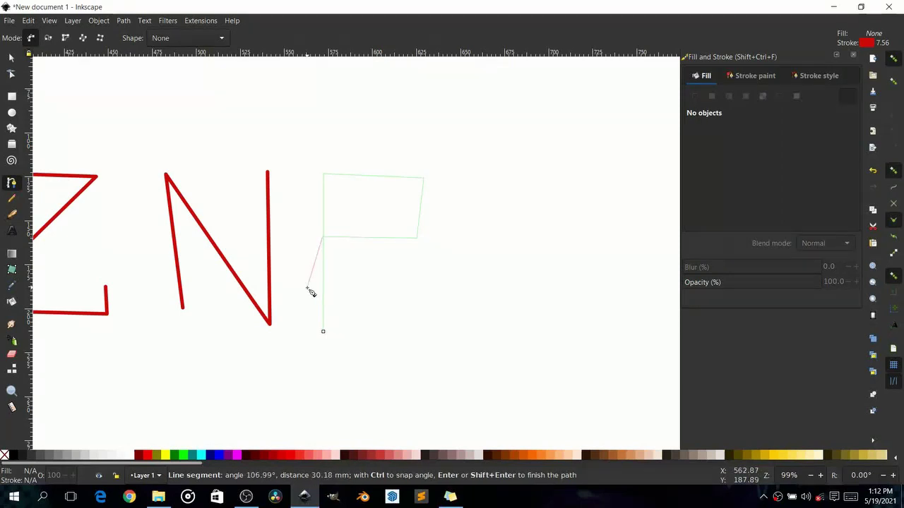
key("Return")
Draw an open, square-cornered C-shaped path below the Z, about 90 mm wide, with the bottom stroke longer than the top.
scroll(384, 313, "down", 1)
scroll(386, 314, "down", 2)
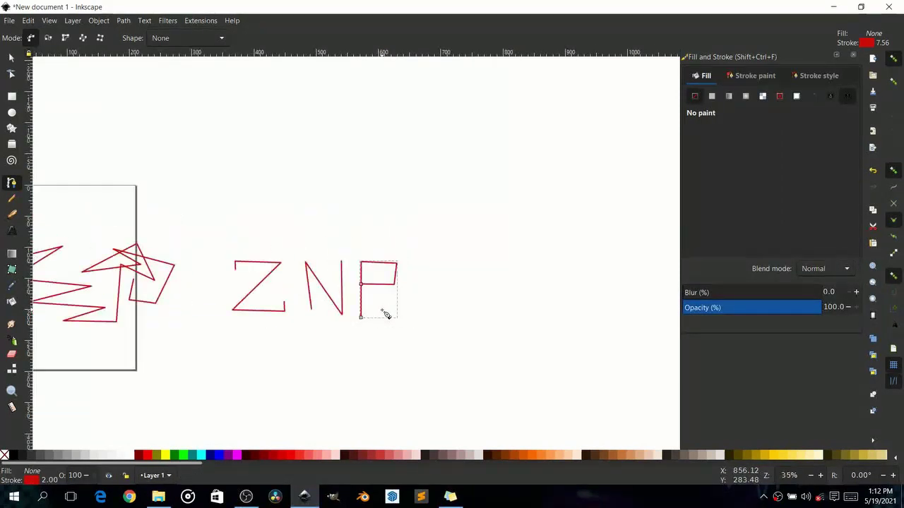
scroll(431, 311, "up", 3)
scroll(428, 309, "down", 3)
left_click_drag(265, 351, 302, 176)
scroll(301, 177, "up", 3)
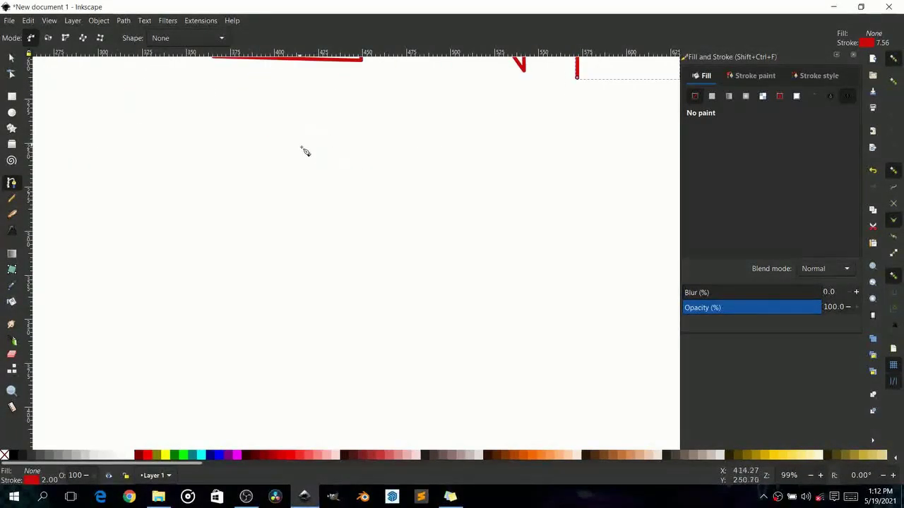
scroll(342, 193, "down", 2)
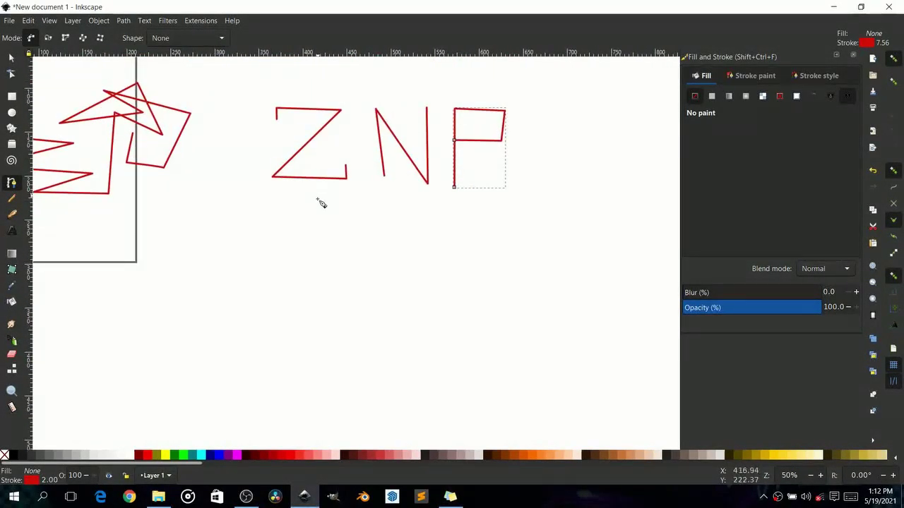
left_click(332, 215)
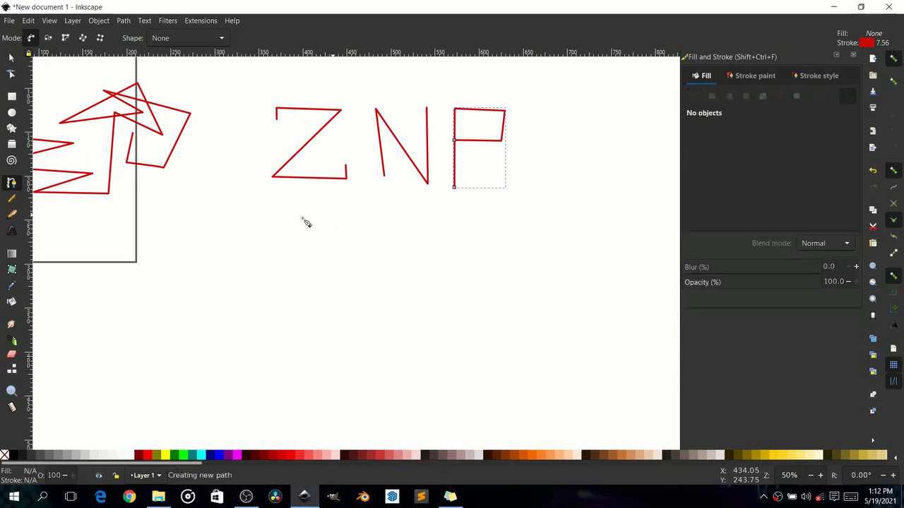
left_click(274, 215)
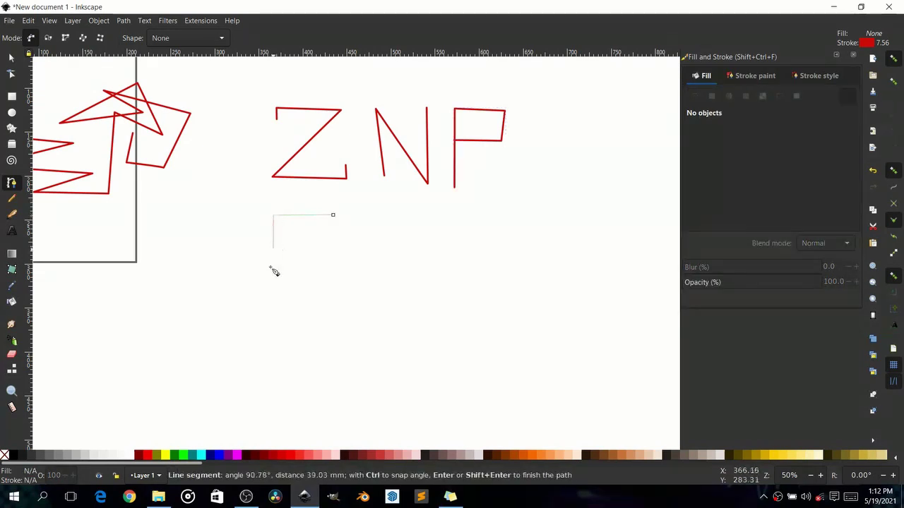
left_click(274, 321)
left_click(351, 324)
key("Return")
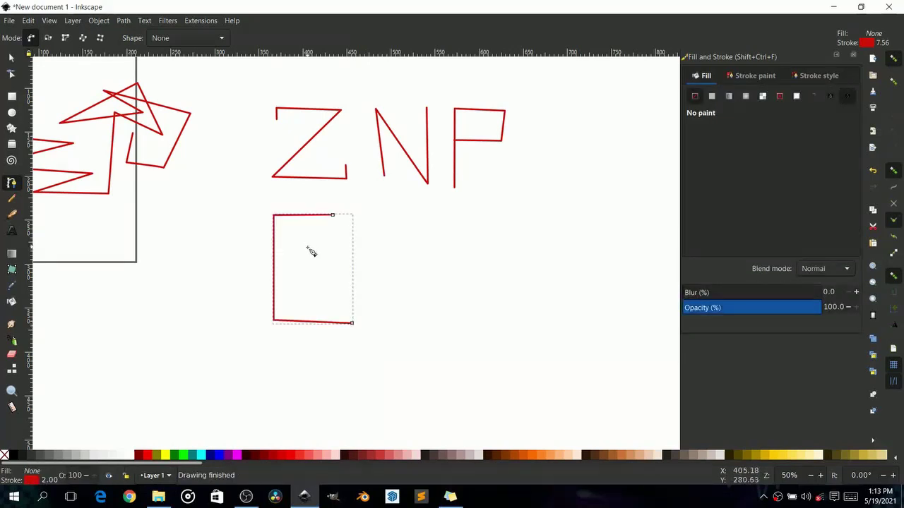
Draw a separate horizontal line across the middle of the C-shaped path's stem to form an E.
scroll(311, 252, "up", 2, "ctrl")
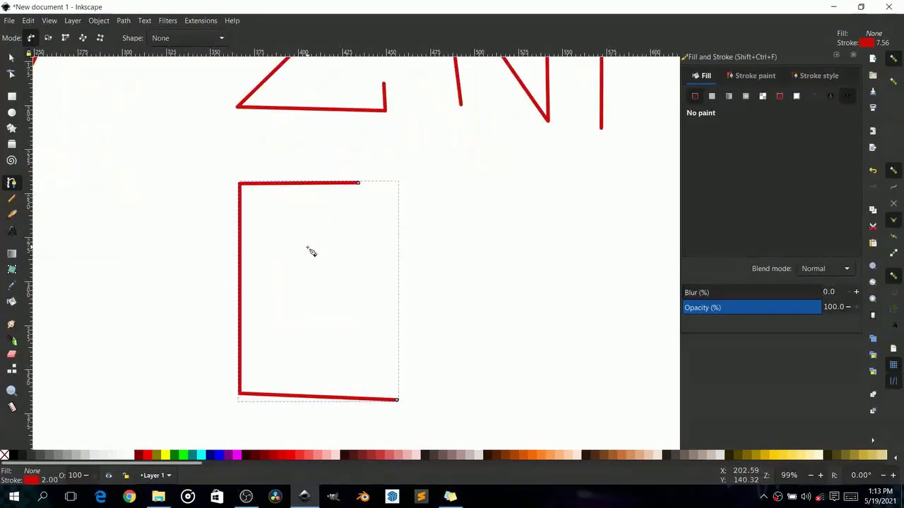
left_click(229, 288)
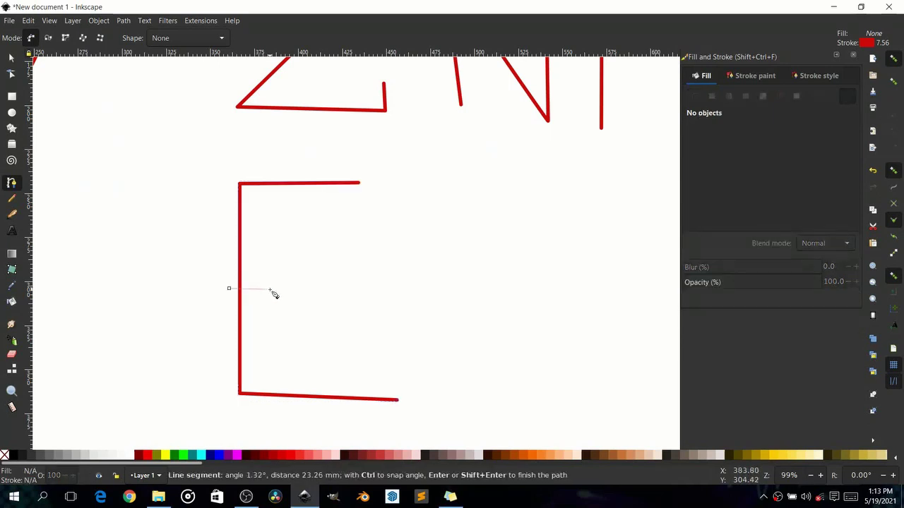
left_click(395, 290)
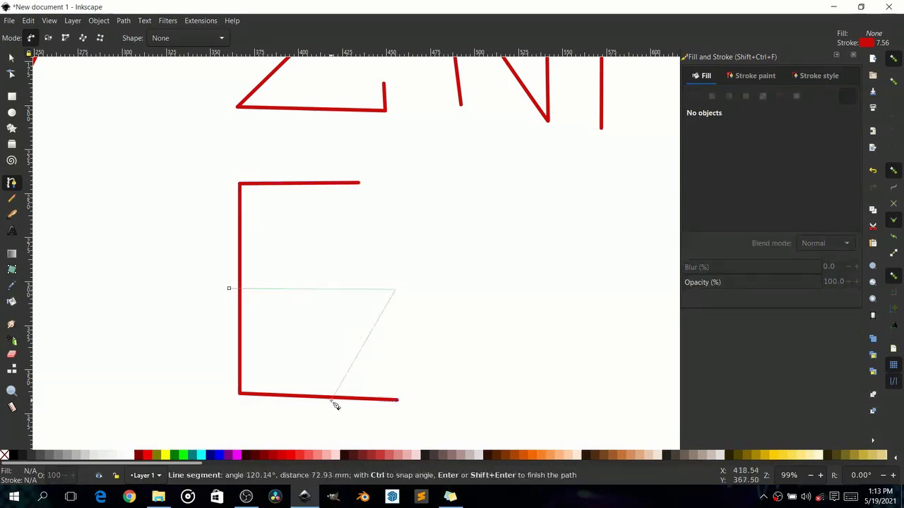
key("Return")
Draw an open, square-cornered U-shaped path beside the E, about 77 mm wide and 117 mm high.
scroll(388, 259, "down", 6)
left_click_drag(411, 268, 362, 263)
scroll(362, 263, "up", 5)
left_click_drag(260, 262, 271, 316)
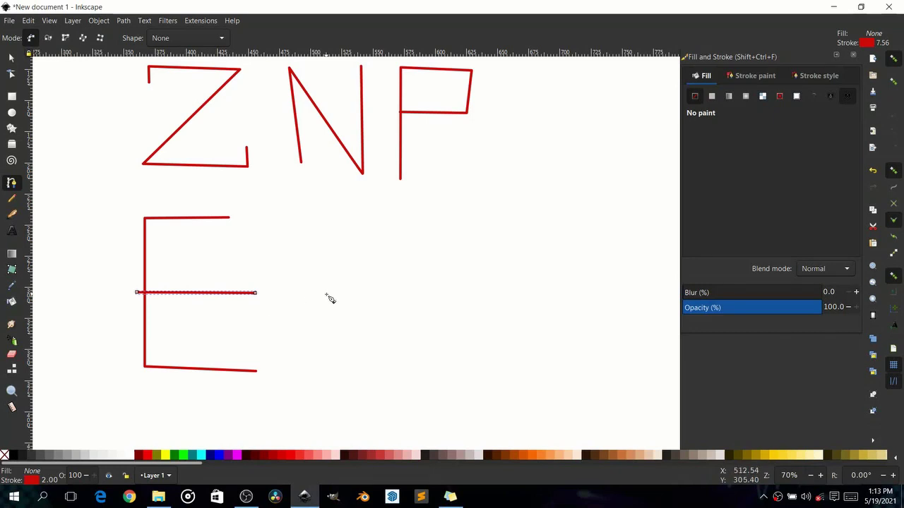
left_click(329, 227)
left_click(328, 367)
left_click(422, 371)
left_click(415, 232)
key("Return")
Draw a single vertical line about 120 mm long beside the U to form the letter I.
scroll(353, 260, "down", 3)
scroll(354, 260, "up", 1)
left_click_drag(450, 285, 410, 263)
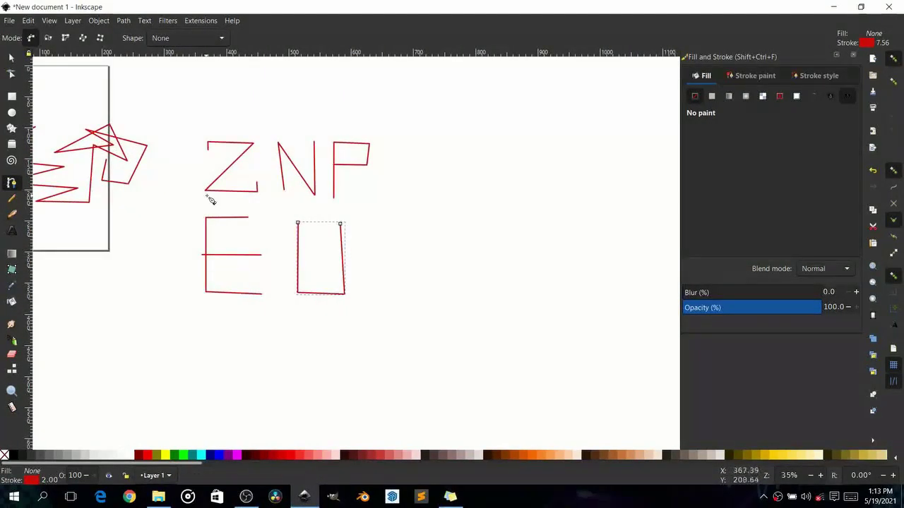
left_click_drag(298, 210, 318, 206)
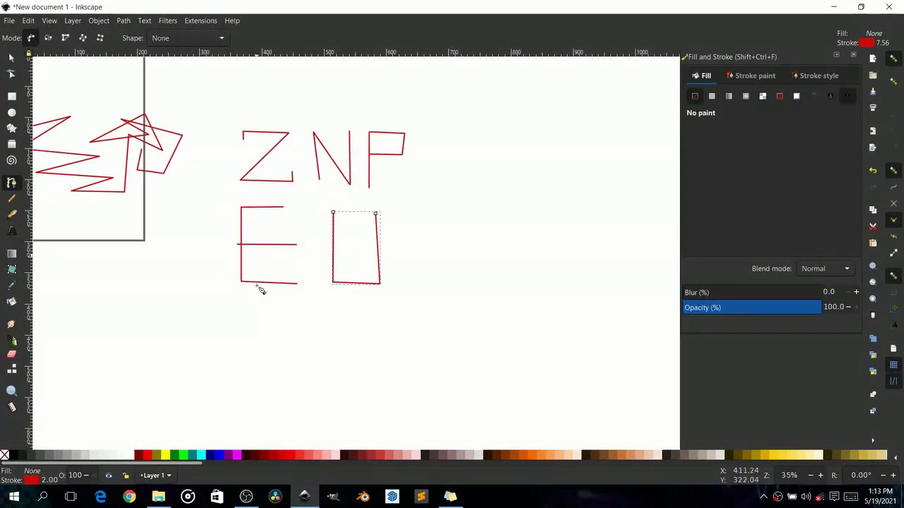
left_click(426, 209)
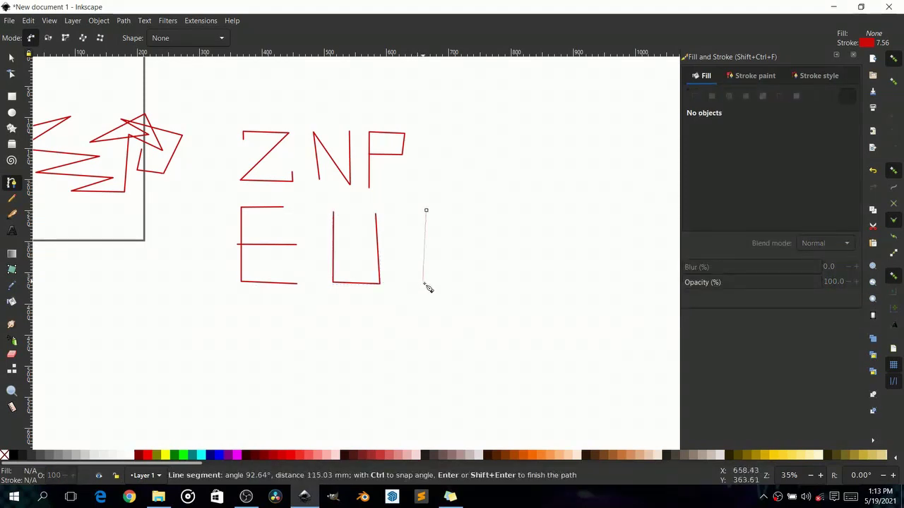
double_click(427, 285)
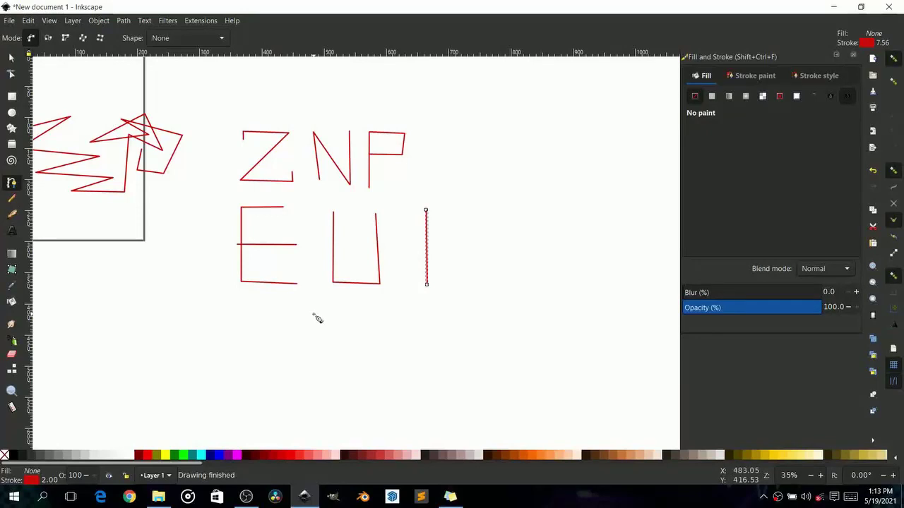
Examine the six letter-shaped paths together and the Z-shaped path up close.
left_click_drag(539, 315, 571, 349)
left_click_drag(435, 331, 438, 361)
scroll(435, 357, "down", 2)
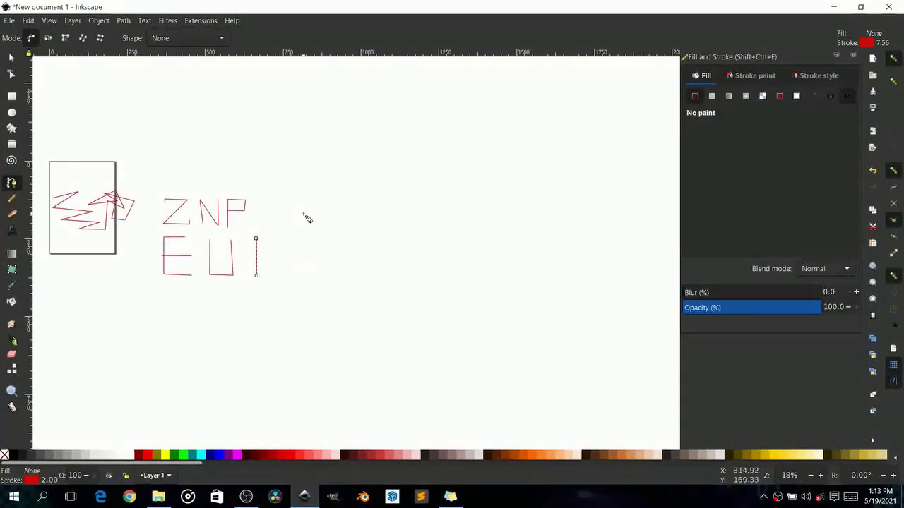
scroll(290, 235, "up", 2)
left_click_drag(288, 235, 440, 222)
left_click_drag(290, 225, 317, 249)
scroll(316, 249, "up", 2)
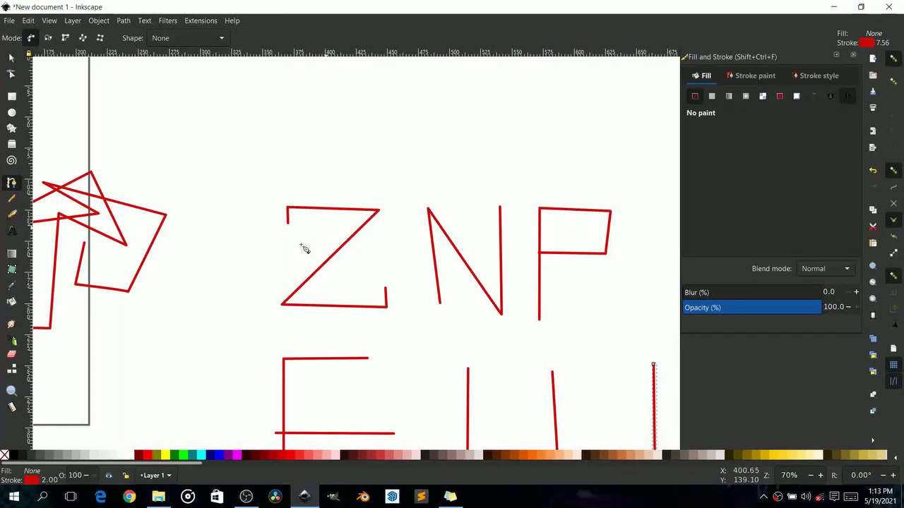
scroll(286, 219, "up", 1)
scroll(311, 224, "up", 1)
left_click_drag(373, 257, 395, 253)
scroll(375, 214, "up", 1)
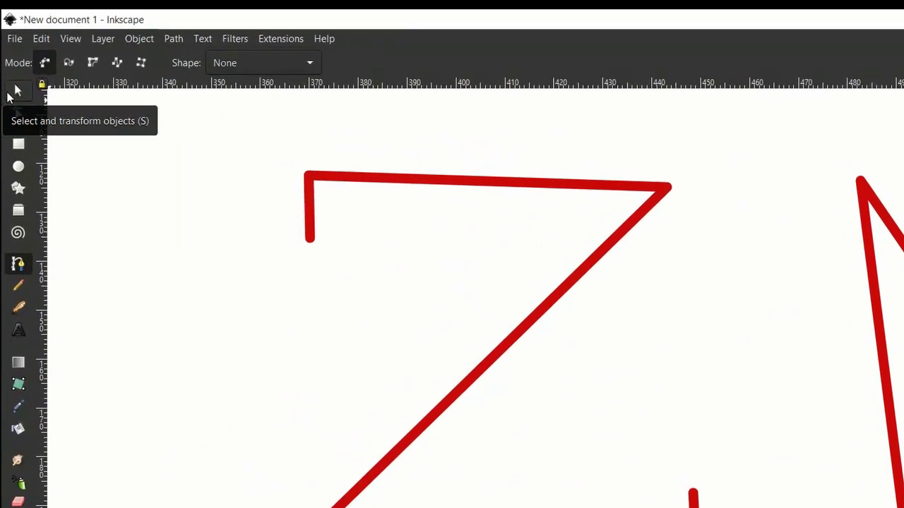
Select the Z-, N-, P- and U-shaped paths in turn with the Selector tool.
left_click(5, 60)
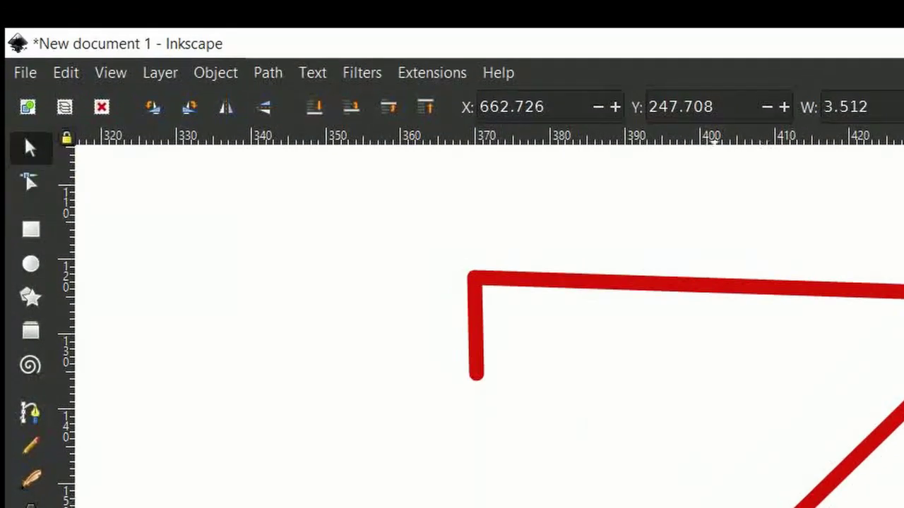
scroll(601, 507, "down", 3)
left_click_drag(714, 507, 643, 507)
left_click(599, 504)
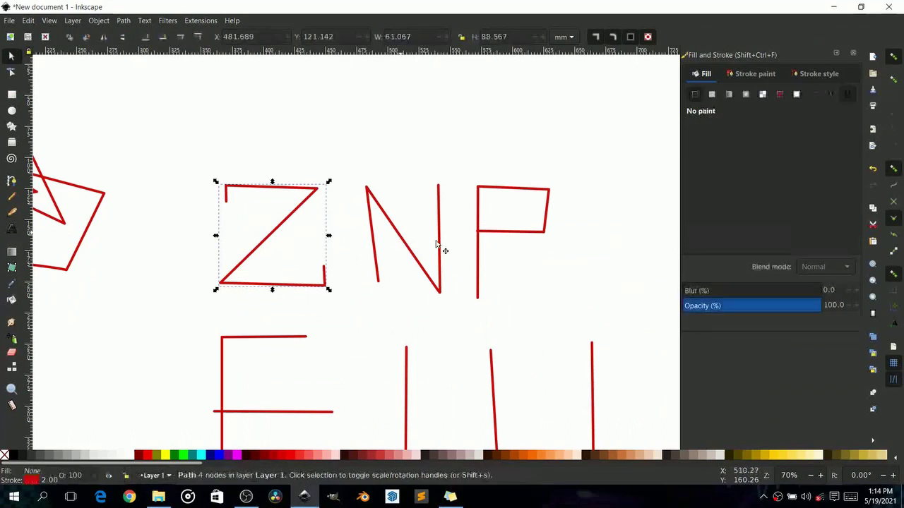
left_click(438, 244)
left_click(478, 253)
scroll(353, 246, "down", 2)
scroll(353, 247, "right", 2)
left_click(411, 297)
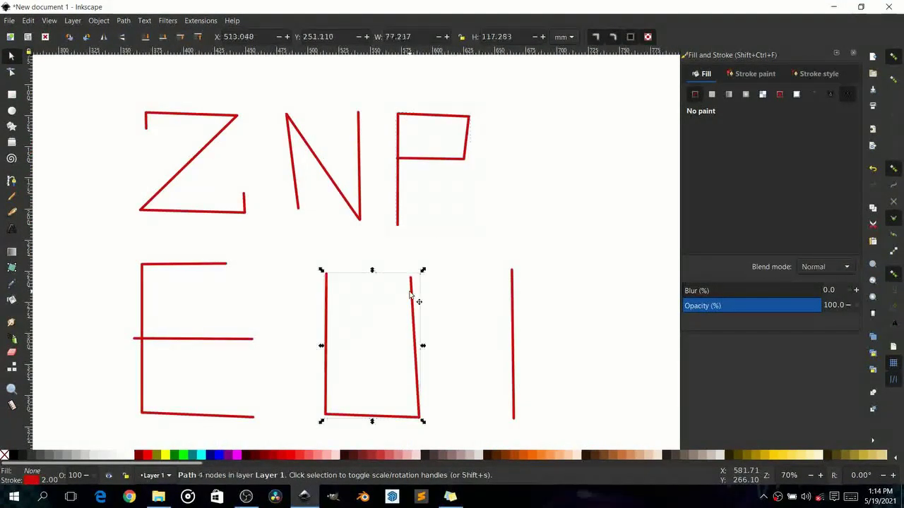
Try scaling the U-shaped path to about 34 mm wide and 149 mm high, and undo the scaling.
left_click_drag(424, 278, 476, 381)
left_click_drag(472, 294, 370, 231)
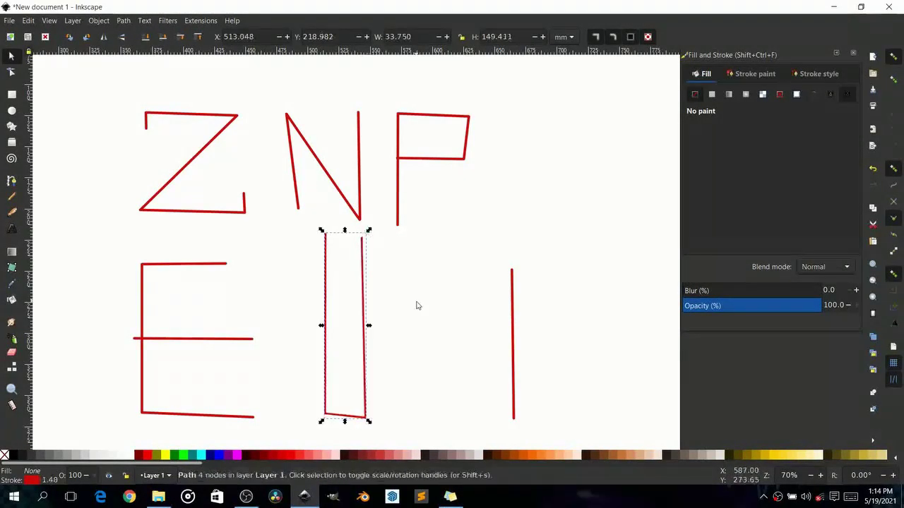
left_click(417, 304)
key("ctrl+z")
Select the N-shaped path and switch the selection to the P-shaped path.
left_click_drag(388, 315, 403, 242)
scroll(331, 205, "up", 2)
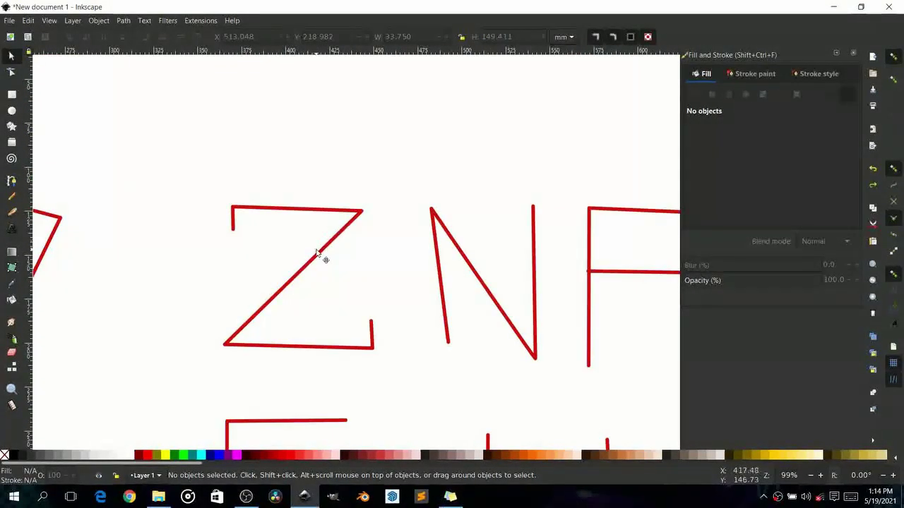
left_click(478, 284)
left_click(480, 285)
left_click(591, 283)
Switch to the Node tool and select the Z-shaped path to expose its nodes.
left_click_drag(599, 309, 472, 297)
left_click_drag(163, 192, 318, 165)
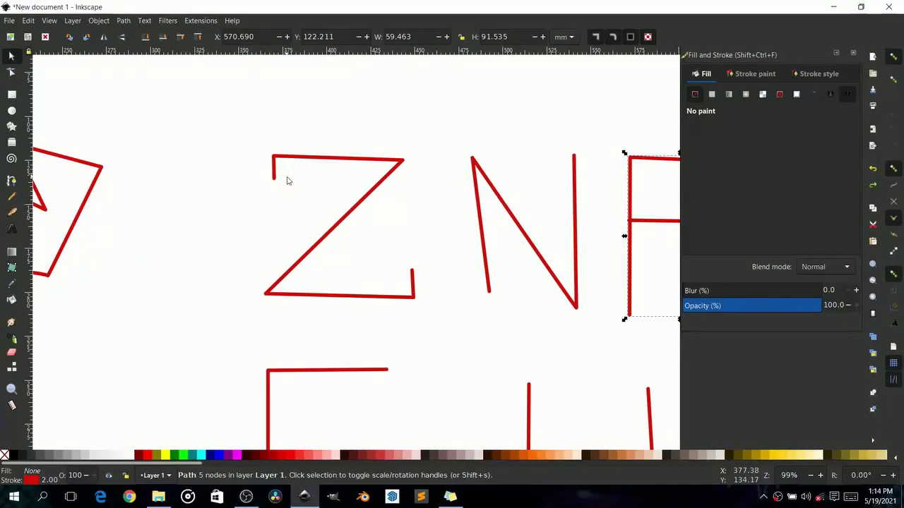
left_click_drag(286, 181, 235, 192)
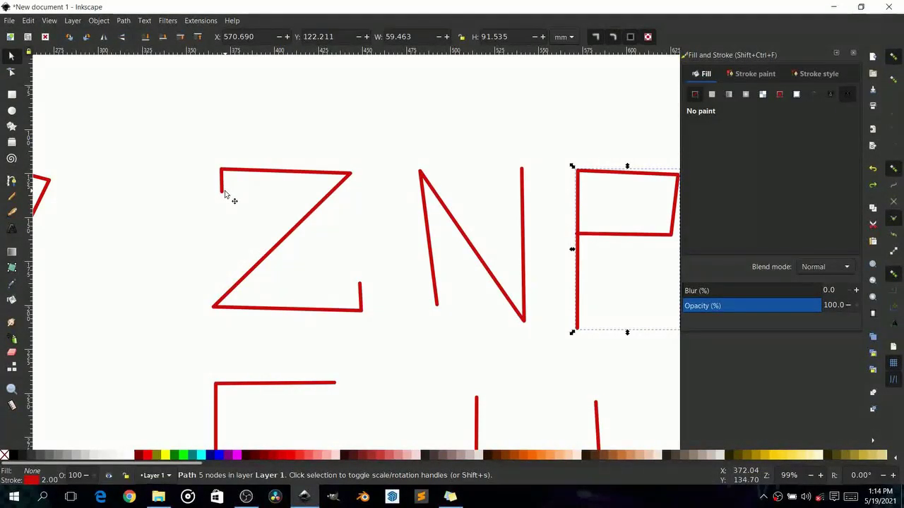
left_click(11, 73)
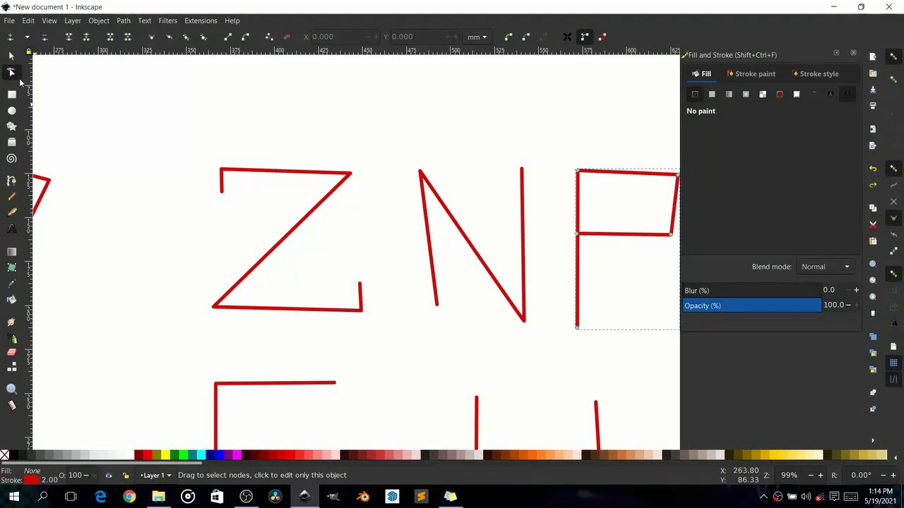
scroll(224, 178, "up", 9)
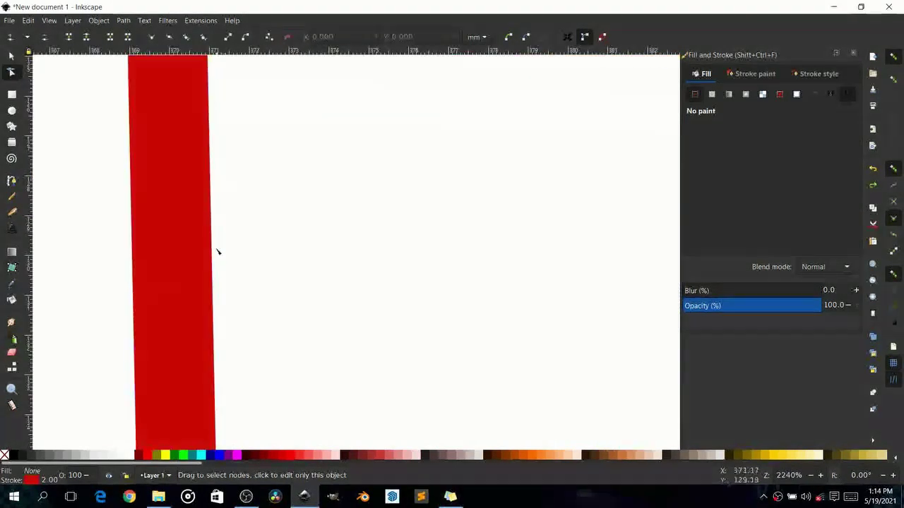
scroll(218, 252, "down", 4)
scroll(219, 282, "up", 2)
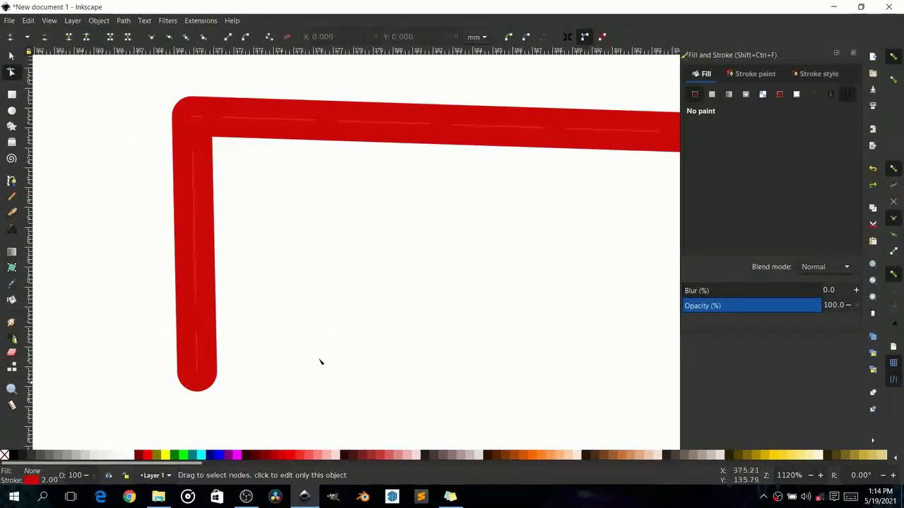
scroll(326, 361, "down", 2)
left_click_drag(326, 362, 285, 311)
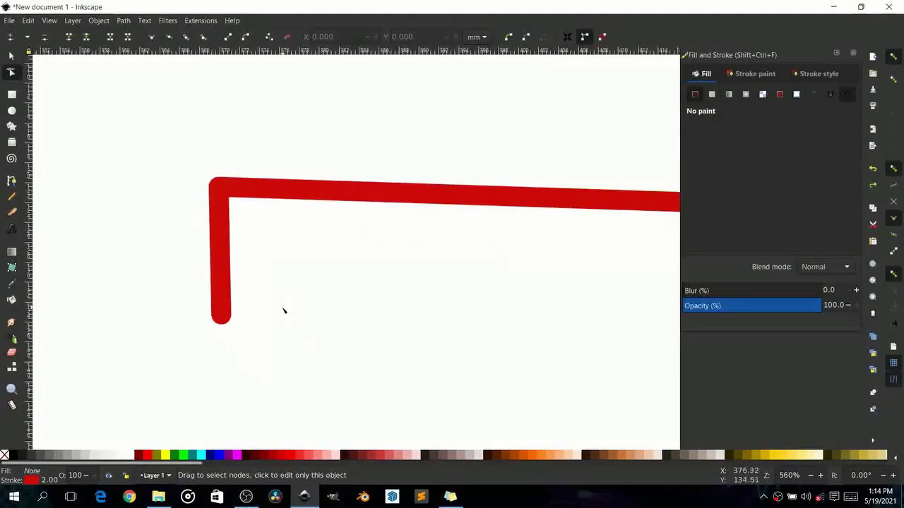
left_click(222, 313)
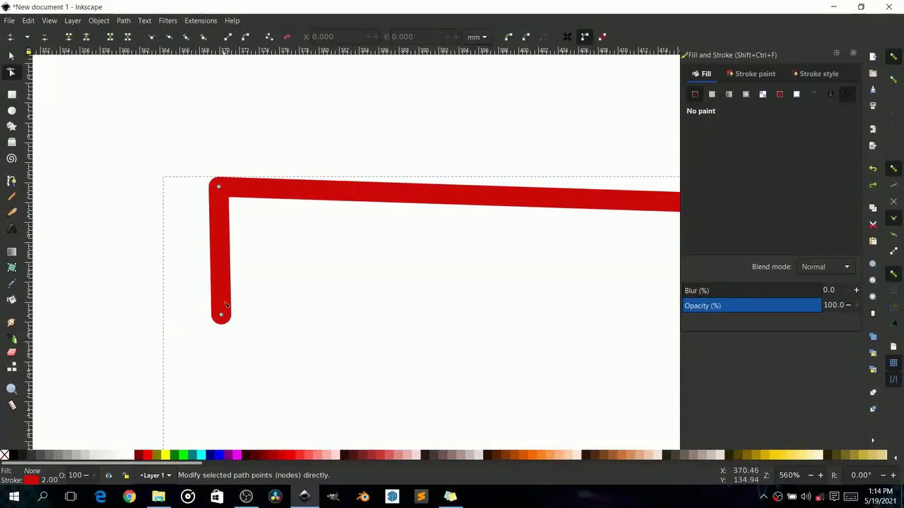
Move the Z-shaped path's upper-right corner node straight up, well above the other letters.
scroll(292, 277, "down", 5)
left_click_drag(291, 275, 240, 232)
scroll(329, 236, "up", 4)
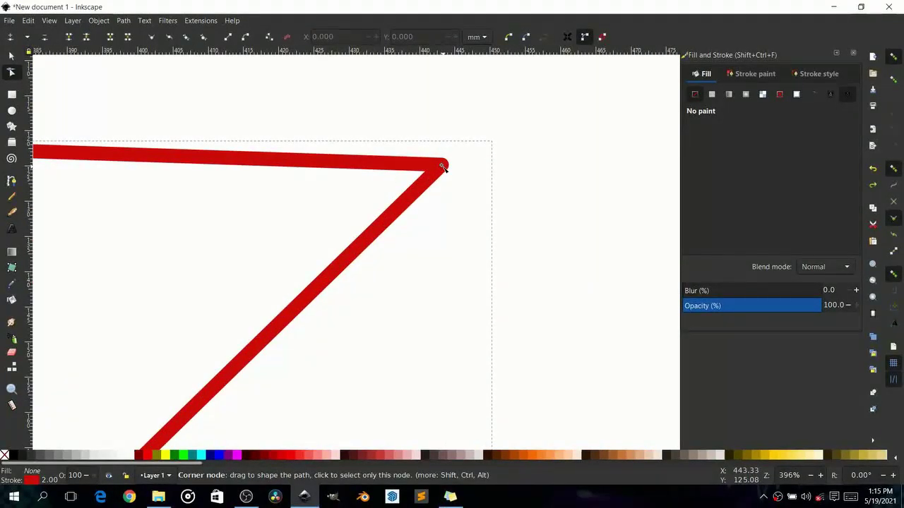
left_click_drag(111, 183, 515, 241)
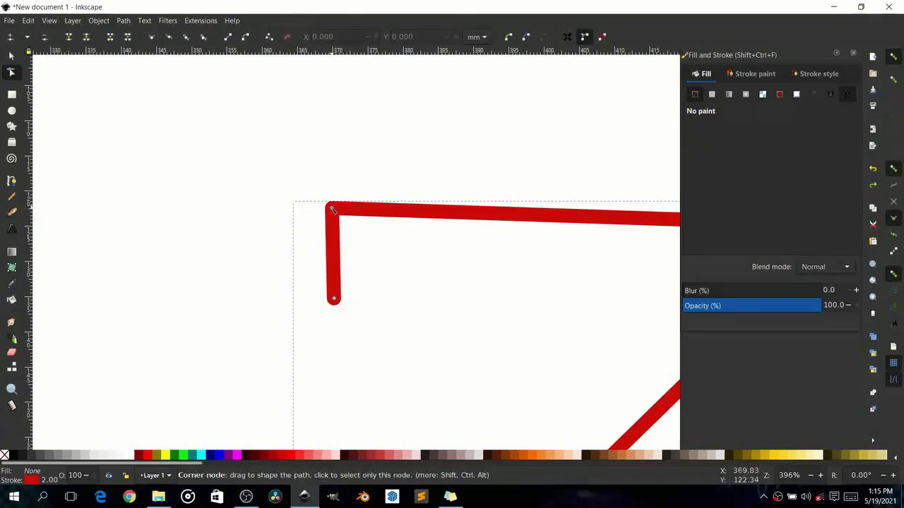
scroll(313, 262, "down", 4)
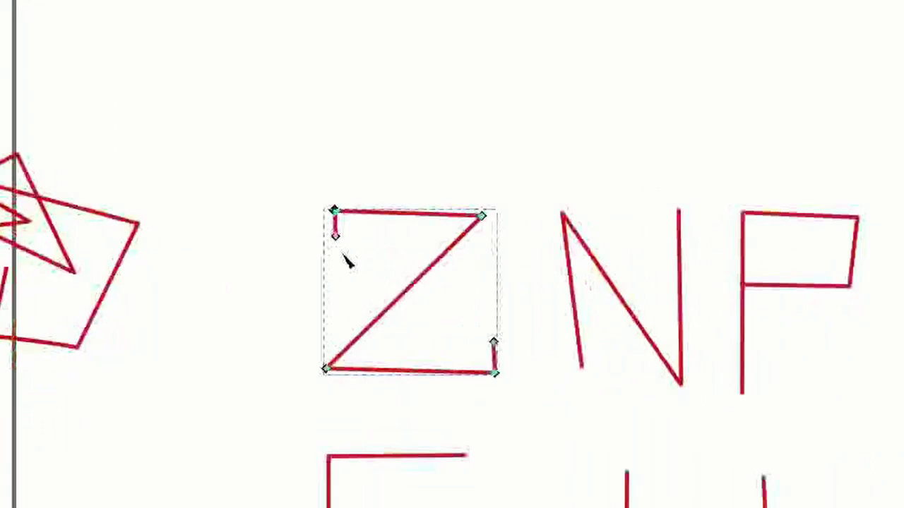
scroll(348, 261, "up", 1)
mouse_move(540, 200)
left_mouse_down()
mouse_move(528, 85)
mouse_move(541, 259)
mouse_move(540, 27)
left_mouse_up()
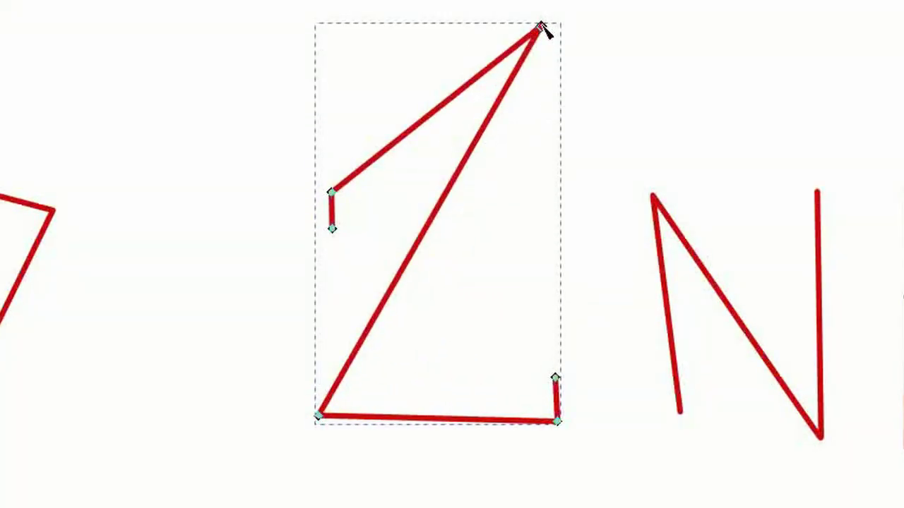
Move the Z-shaped path's lower-left corner node upward and the free end of its lower-right stroke up and inward.
mouse_move(319, 417)
left_mouse_down()
mouse_move(338, 319)
mouse_move(325, 275)
mouse_move(338, 296)
left_mouse_up()
mouse_move(555, 382)
left_mouse_down()
mouse_move(525, 116)
mouse_move(544, 147)
mouse_move(456, 291)
mouse_move(562, 267)
left_mouse_up()
left_click(557, 420)
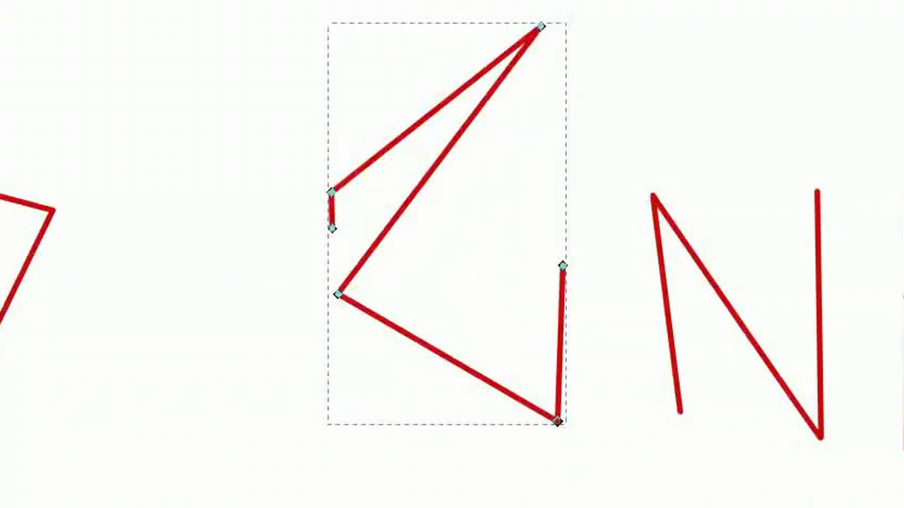
mouse_move(562, 266)
left_mouse_down()
mouse_move(454, 262)
mouse_move(534, 259)
mouse_move(517, 261)
left_mouse_up()
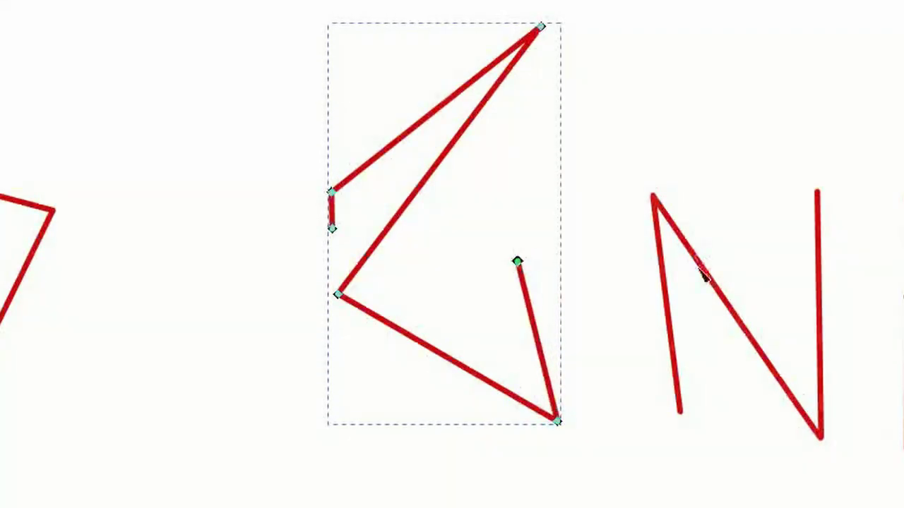
Move the N-shaped path's upper-left node to the right and the P-shaped path's upper-right node to about X 614, Y 134 mm.
left_click(702, 275)
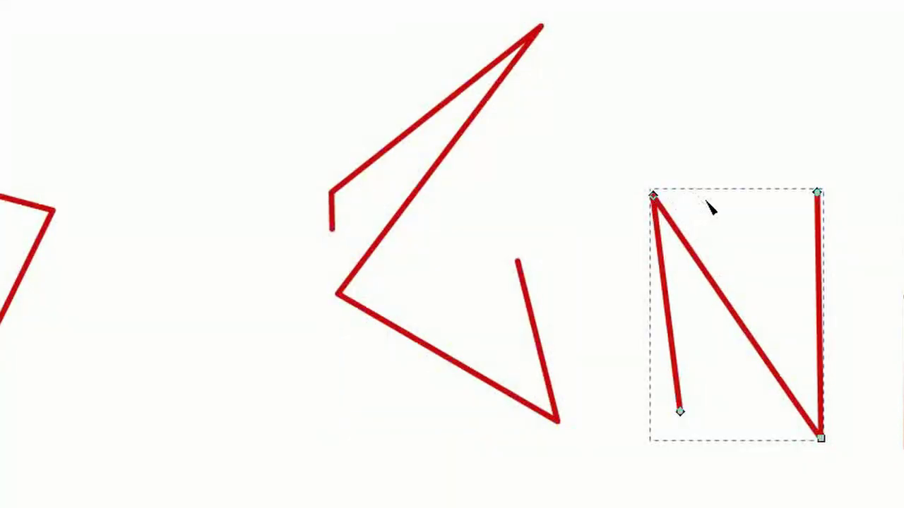
left_click_drag(653, 195, 708, 190)
left_click(841, 199)
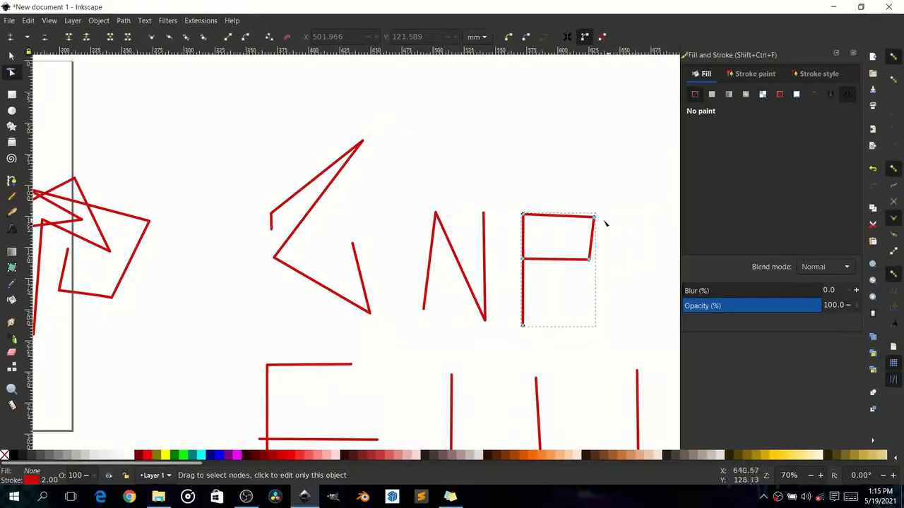
left_click_drag(595, 217, 475, 237)
scroll(463, 238, "up", 2)
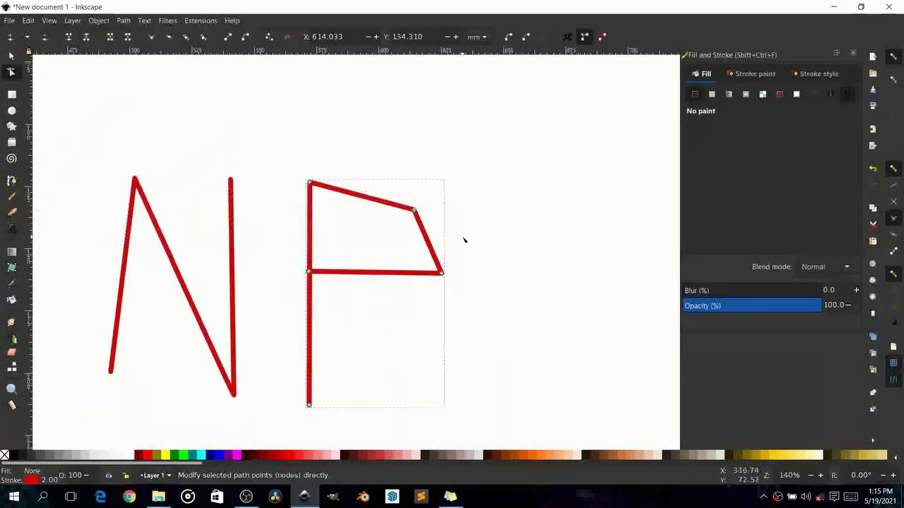
Examine the P-shaped path's corner nodes and straight segments up close.
scroll(412, 222, "up", 2)
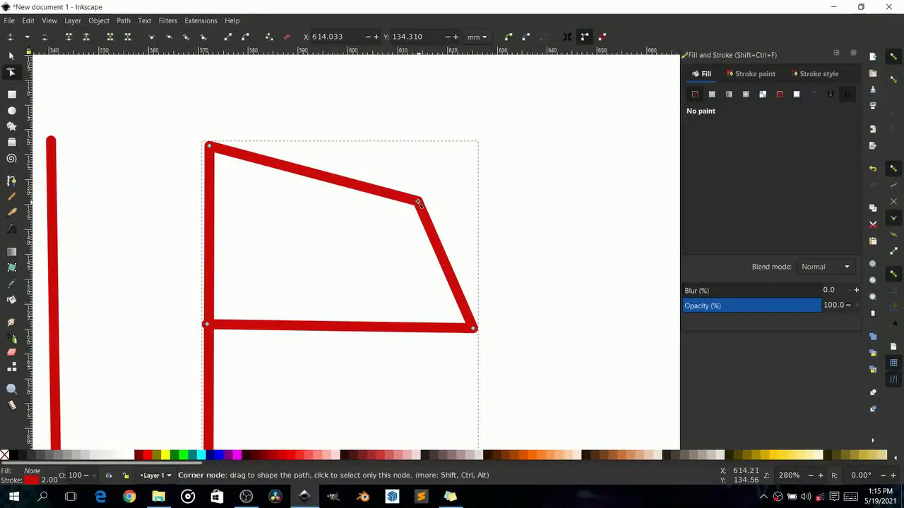
left_click(419, 203)
scroll(355, 184, "down", 3)
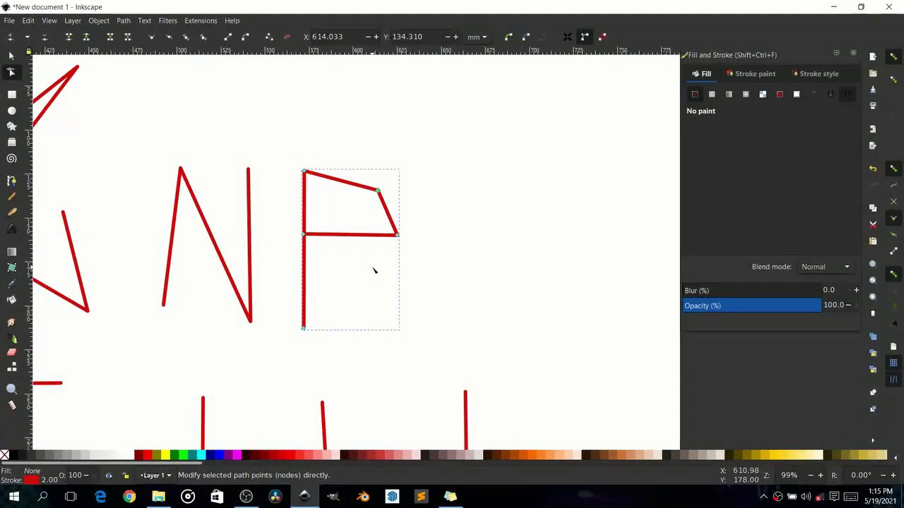
scroll(318, 181, "up", 6)
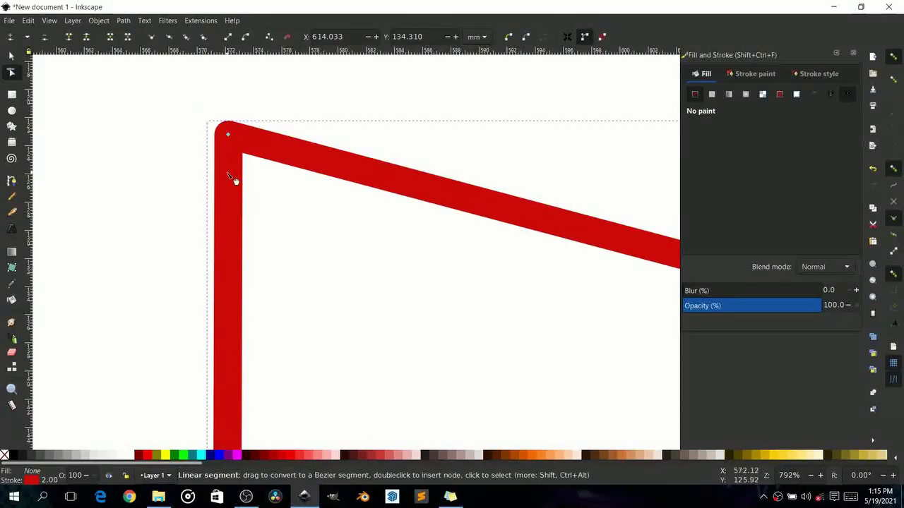
scroll(227, 174, "up", 3)
left_click_drag(276, 206, 177, 202)
scroll(187, 216, "down", 4)
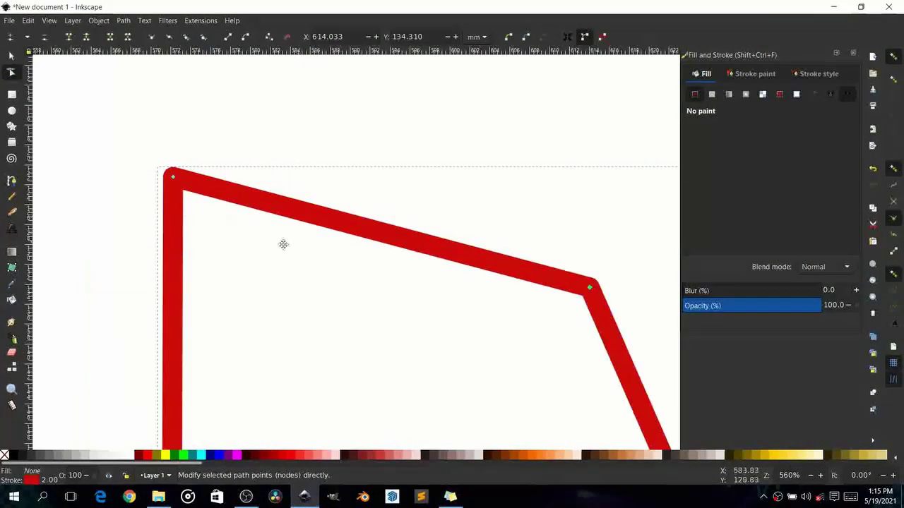
scroll(313, 283, "down", 5)
left_click_drag(313, 289, 221, 228)
scroll(221, 229, "up", 2)
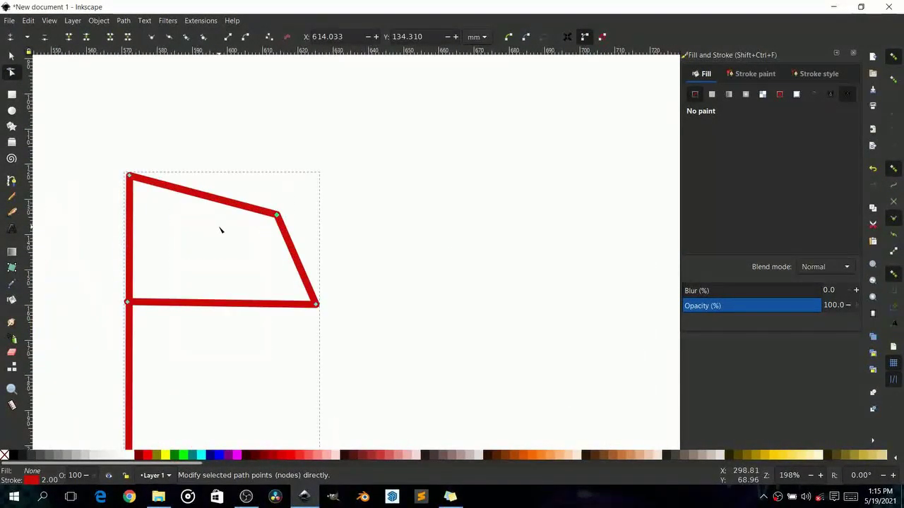
Draw a slanted Z-shaped path of three straight segments with the Bezier tool in the empty area right of the P-shaped path.
left_click(12, 181)
scroll(274, 250, "right", 3)
scroll(202, 271, "down", 3)
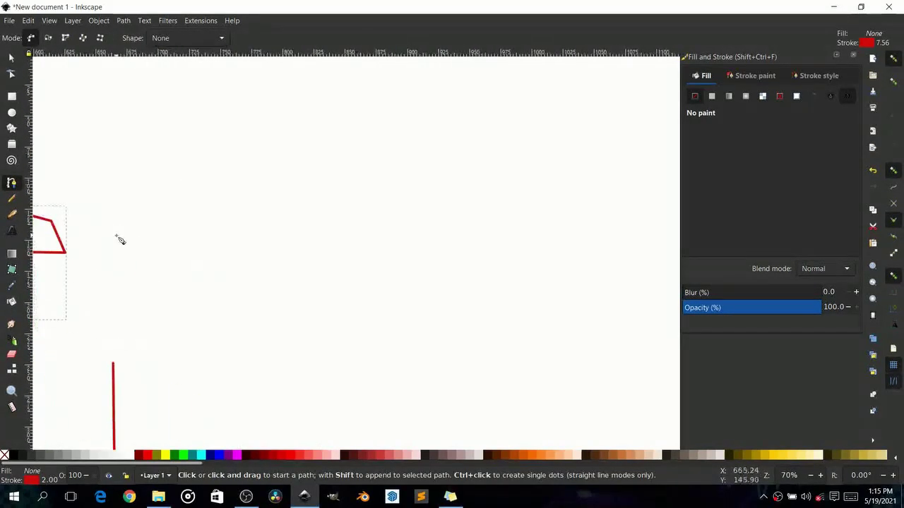
scroll(209, 213, "up", 3)
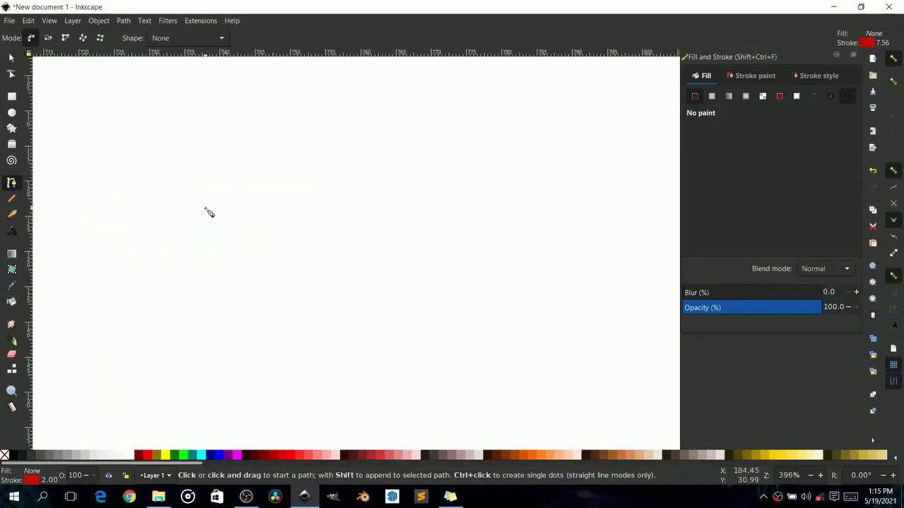
left_click(194, 247)
left_click(383, 132)
left_click(220, 365)
double_click(384, 293)
scroll(347, 327, "right", 3)
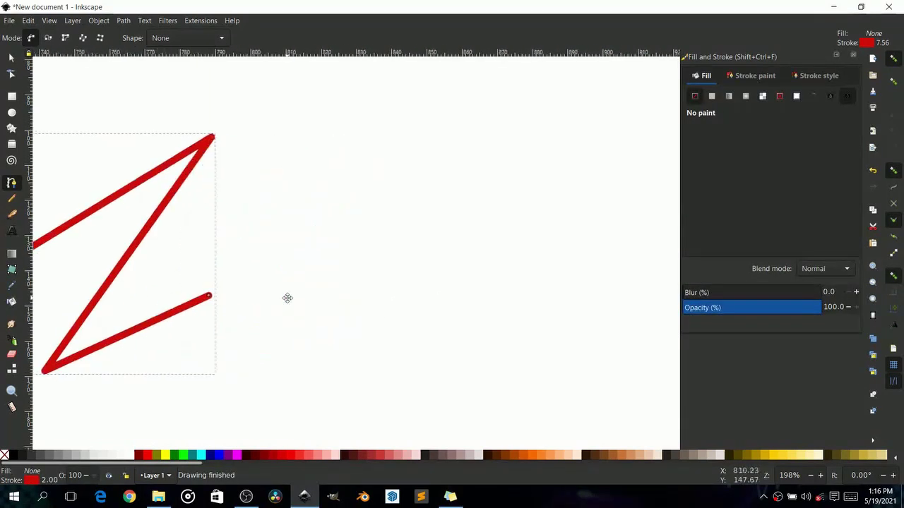
Draw an open C-shaped curve with the Bezier tool right of the slanted Z, using one smooth middle node with vertical handles.
scroll(294, 331, "down", 2)
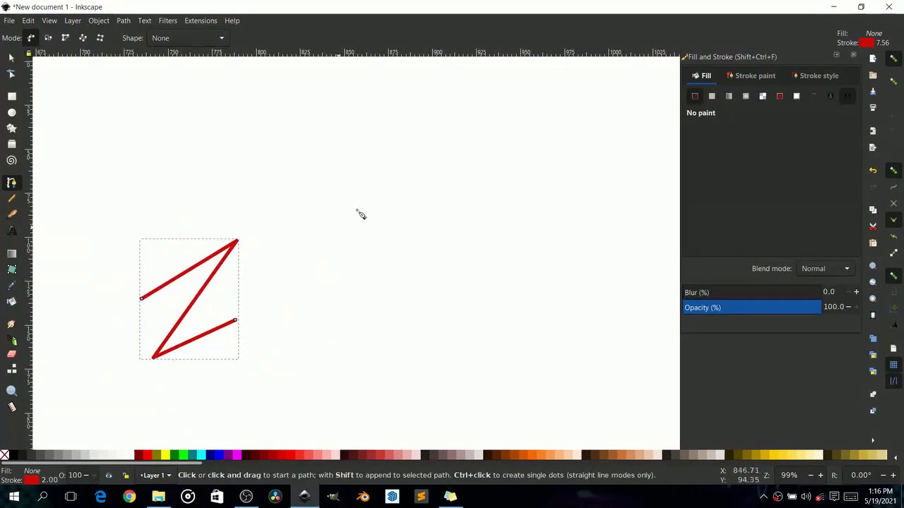
left_click(377, 180)
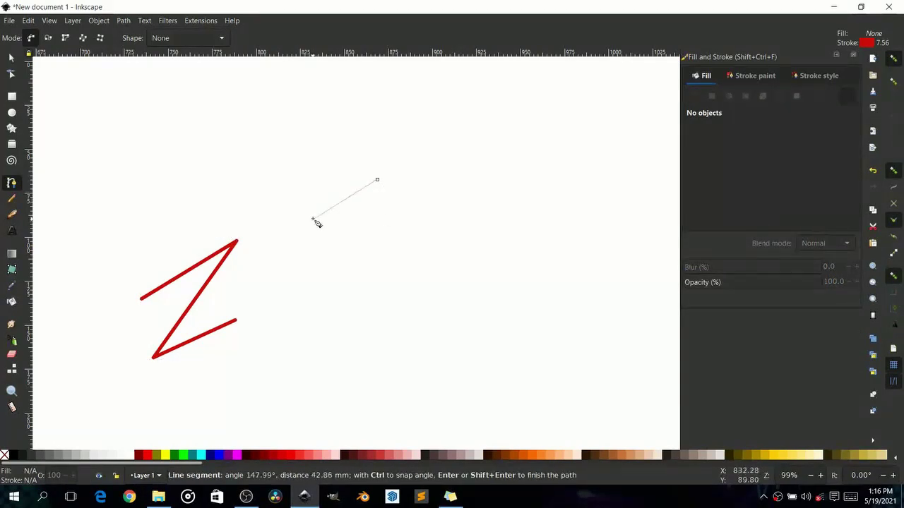
left_click_drag(315, 223, 321, 311)
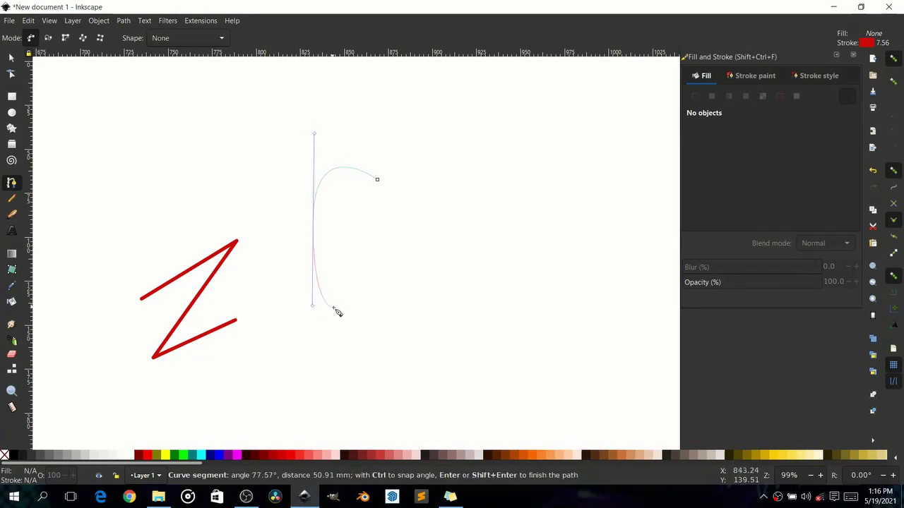
left_click(431, 294)
scroll(358, 302, "down", 3)
scroll(364, 278, "up", 2)
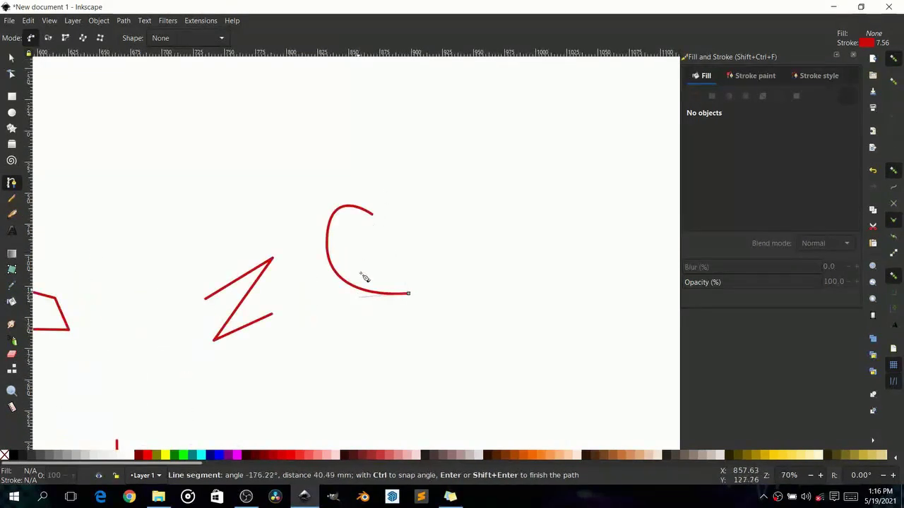
key("Return")
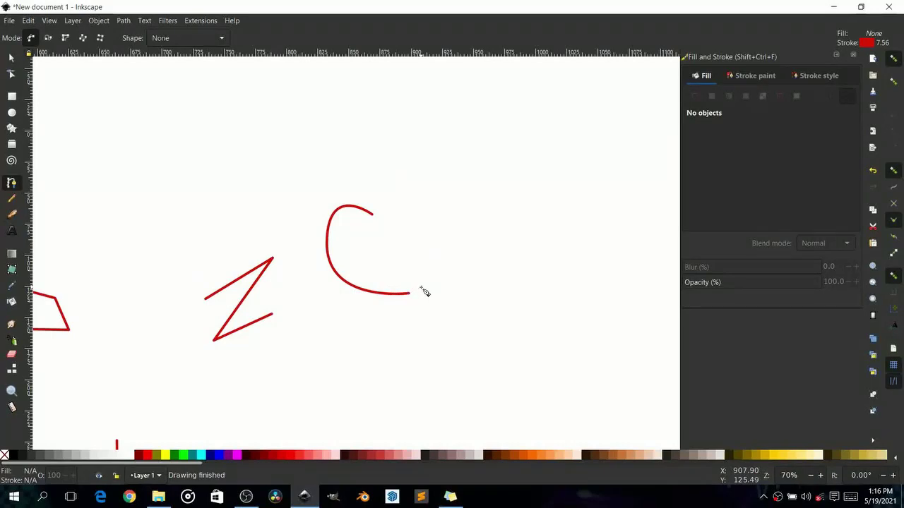
Lengthen the upper handle of the C-shaped curve's middle node to about 59 mm with the Node tool.
scroll(454, 299, "down", 2)
scroll(303, 255, "up", 3)
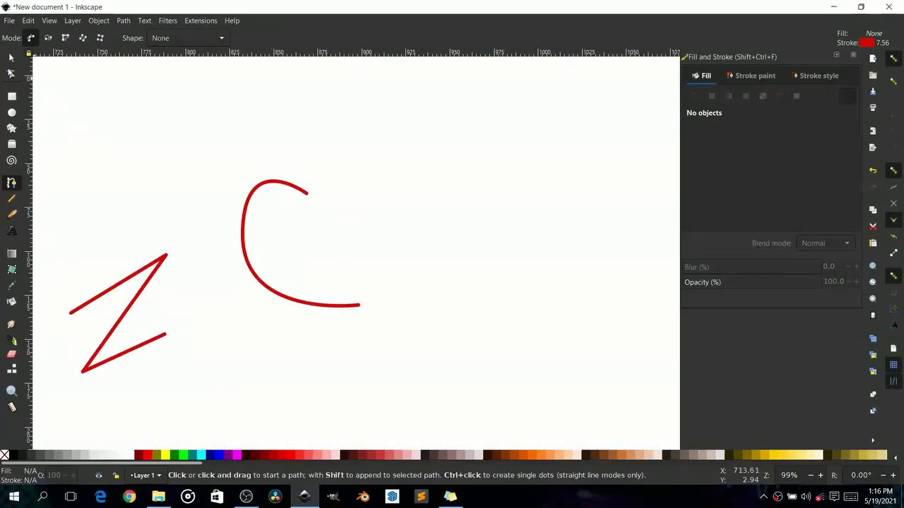
left_click(11, 73)
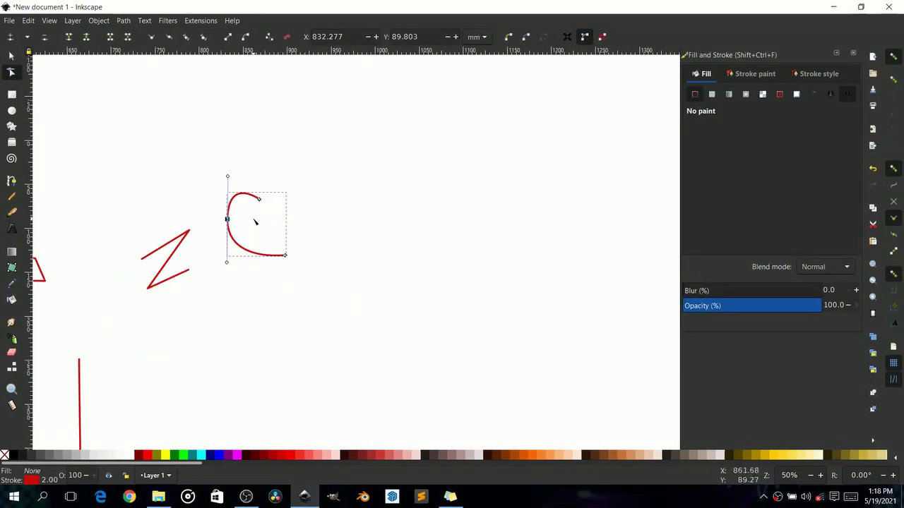
scroll(256, 221, "up", 3)
scroll(170, 213, "up", 2)
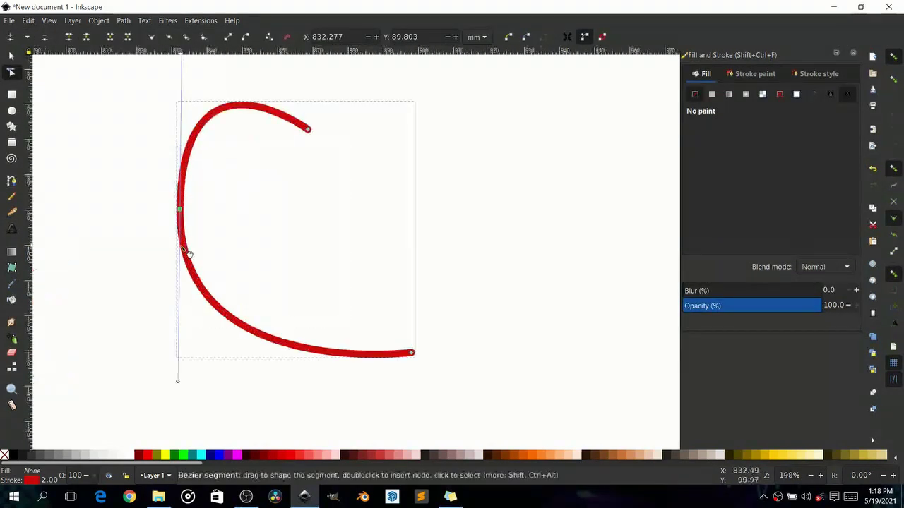
scroll(318, 286, "down", 4)
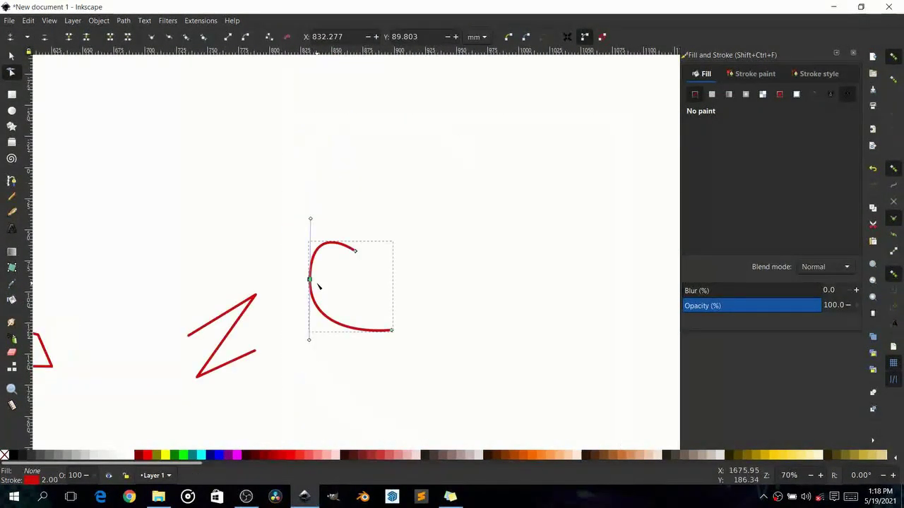
mouse_move(310, 221)
left_mouse_down()
mouse_move(264, 228)
mouse_move(353, 206)
mouse_move(308, 206)
left_mouse_up()
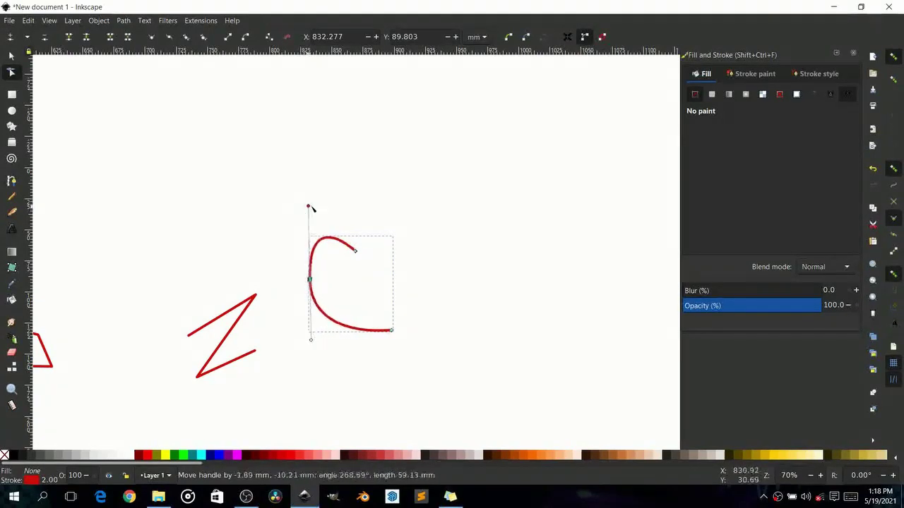
scroll(295, 282, "up", 2)
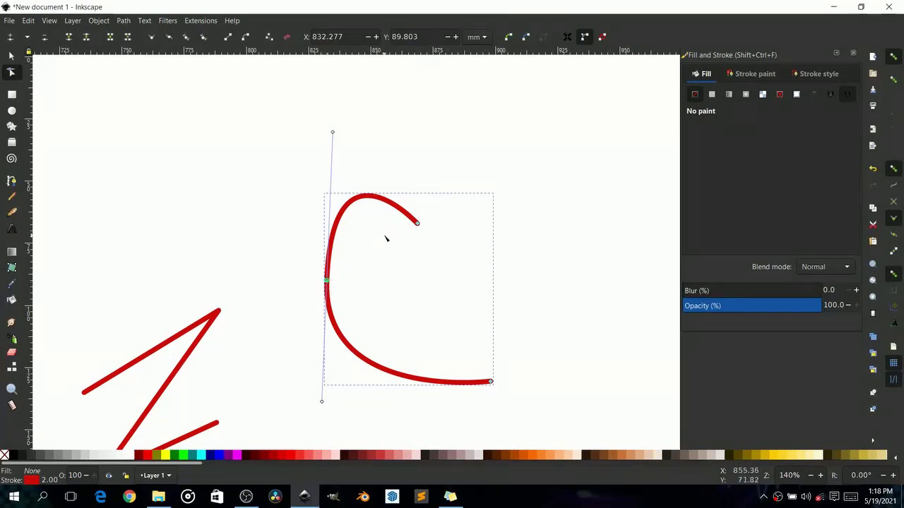
Raise the C-shaped curve's upper end node to about X 864.5, Y 22.7 mm and swing its middle node's upper handle horizontally rightward.
left_click(417, 223)
left_click(490, 383)
left_click(327, 281)
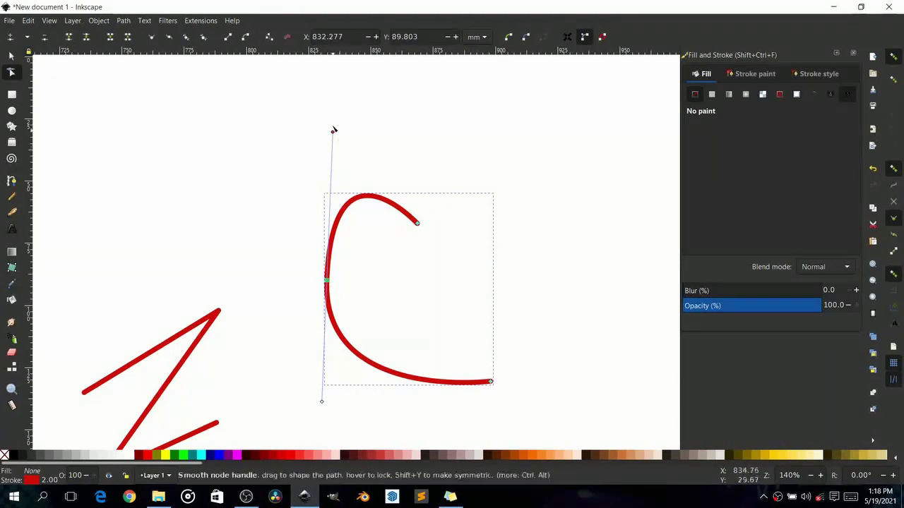
left_click(417, 224)
left_click_drag(416, 223, 407, 113)
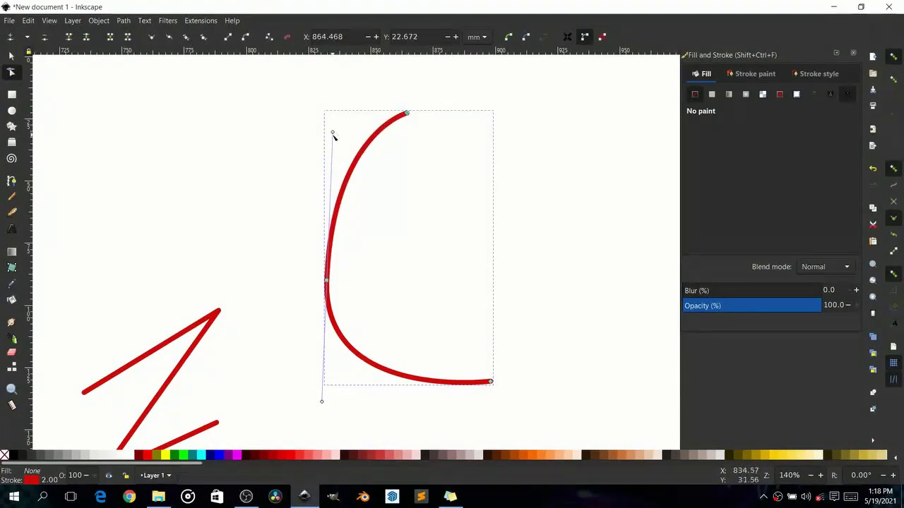
left_click_drag(333, 134, 612, 283)
Draw an open 3-shaped path with the Bezier tool below the C-shaped curve, with a smooth node on each bowl and a sharp middle corner.
scroll(376, 339, "down", 5, "ctrl")
left_click_drag(367, 331, 217, 211)
scroll(243, 298, "up", 4, "ctrl")
scroll(244, 298, "down", 7, "ctrl")
scroll(167, 266, "up", 4, "ctrl")
scroll(167, 266, "down", 6, "ctrl")
scroll(167, 266, "up", 1, "ctrl")
scroll(205, 236, "up", 8, "ctrl")
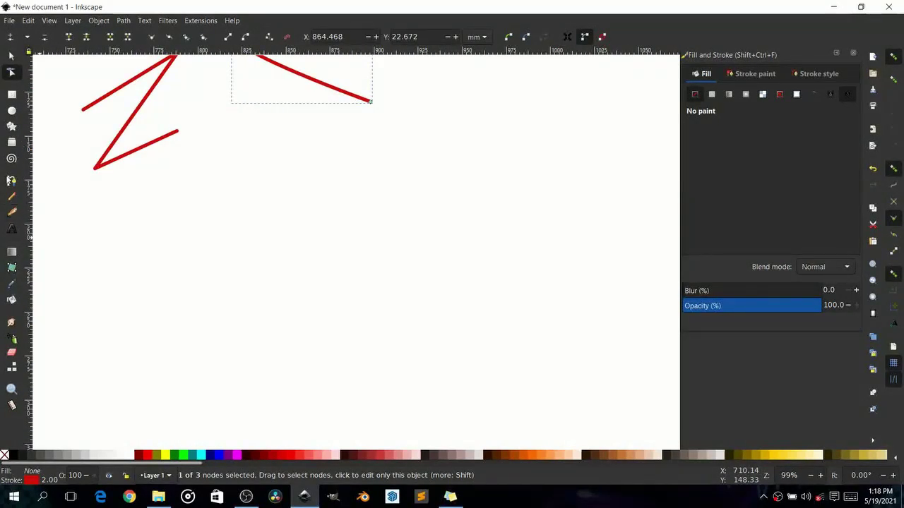
left_click(11, 181)
left_click(265, 240)
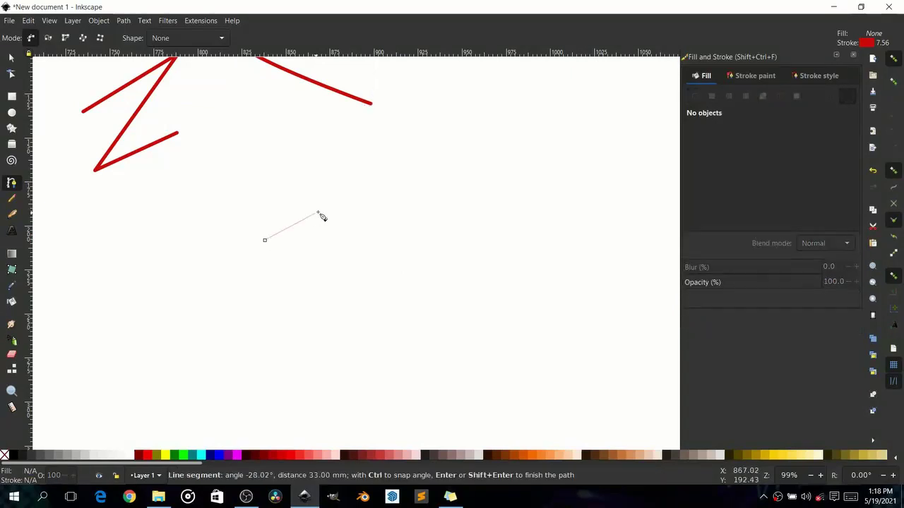
left_click_drag(340, 216, 383, 245)
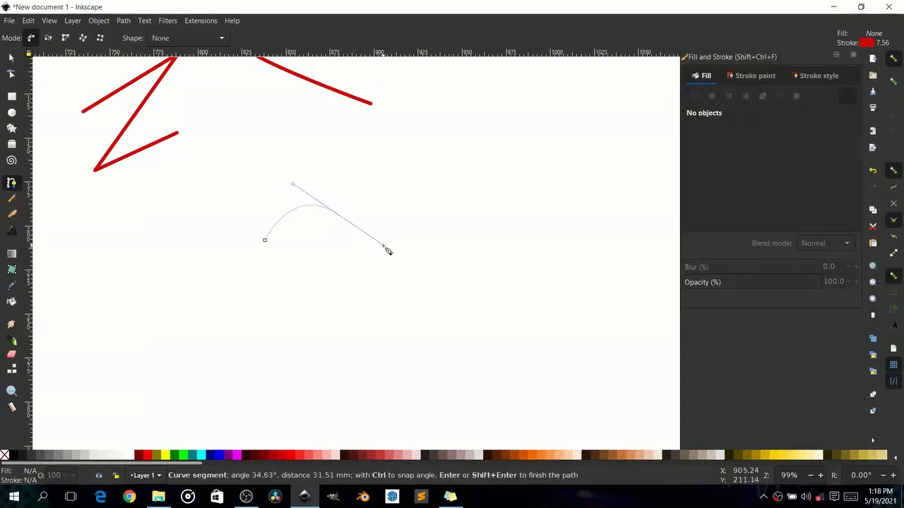
left_click(277, 283)
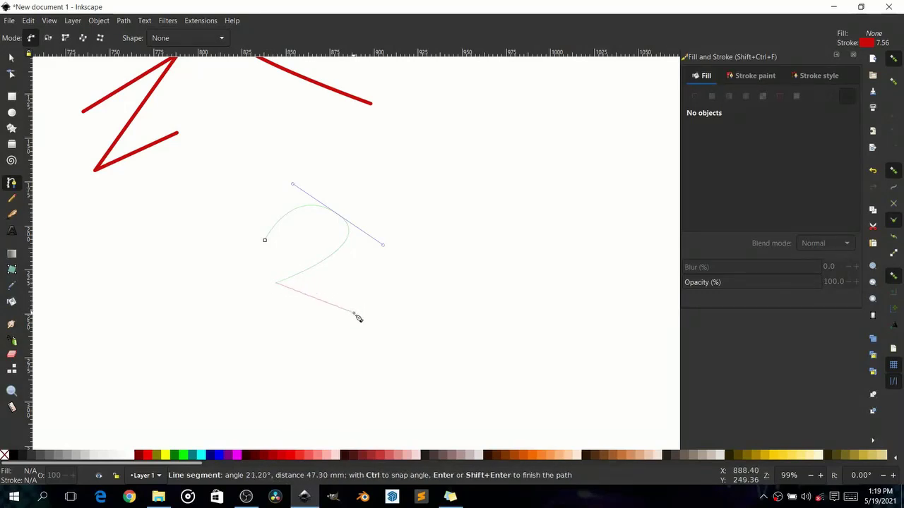
left_click_drag(354, 316, 368, 365)
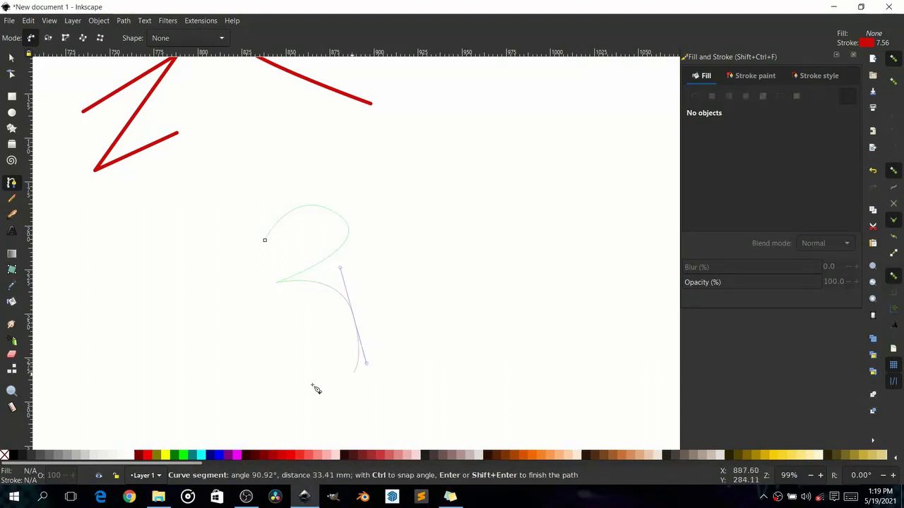
double_click(256, 335)
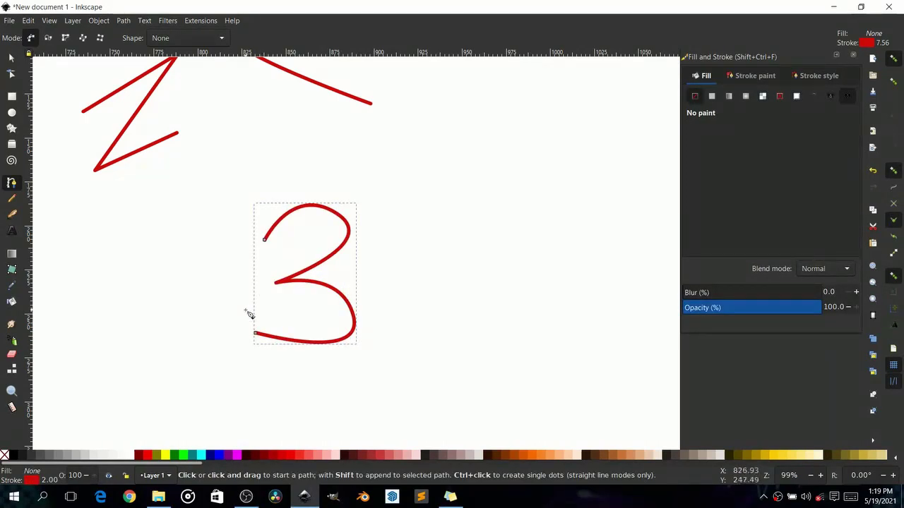
Draw an open 2-shaped path right of the 3, using two smooth nodes for the bowl and a corner leading into a straight base.
left_click_drag(428, 324, 267, 310)
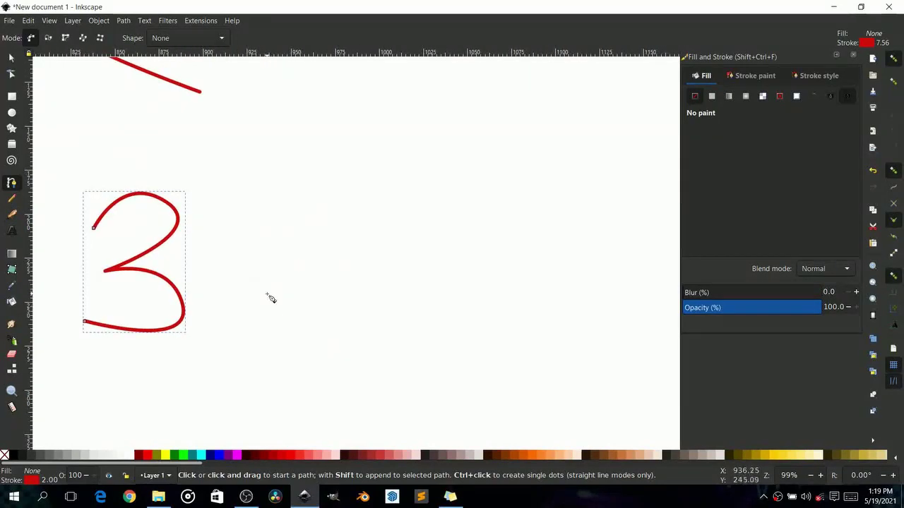
left_click(231, 256)
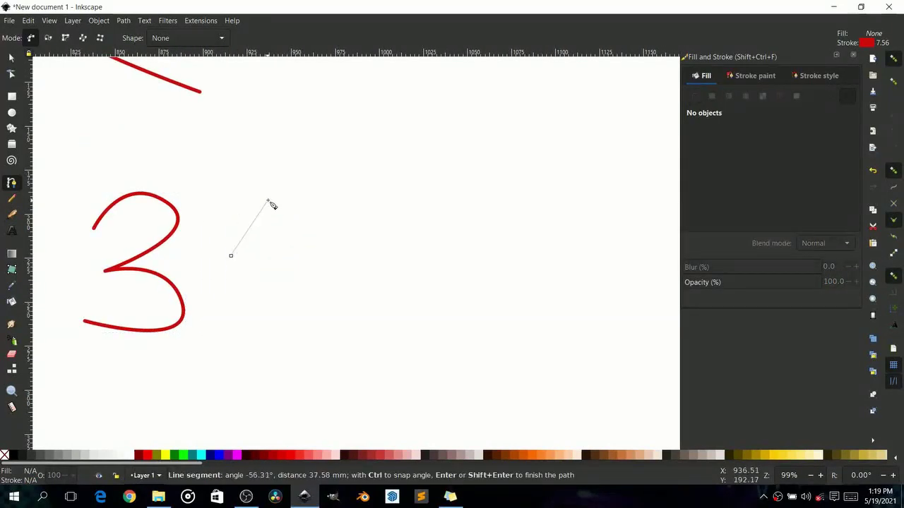
left_click_drag(281, 202, 331, 208)
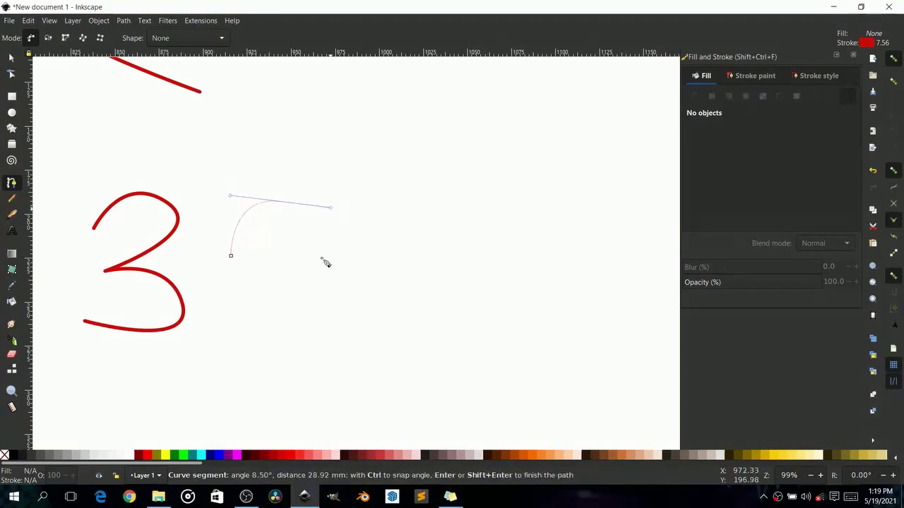
left_click_drag(309, 293, 286, 309)
left_click(233, 338)
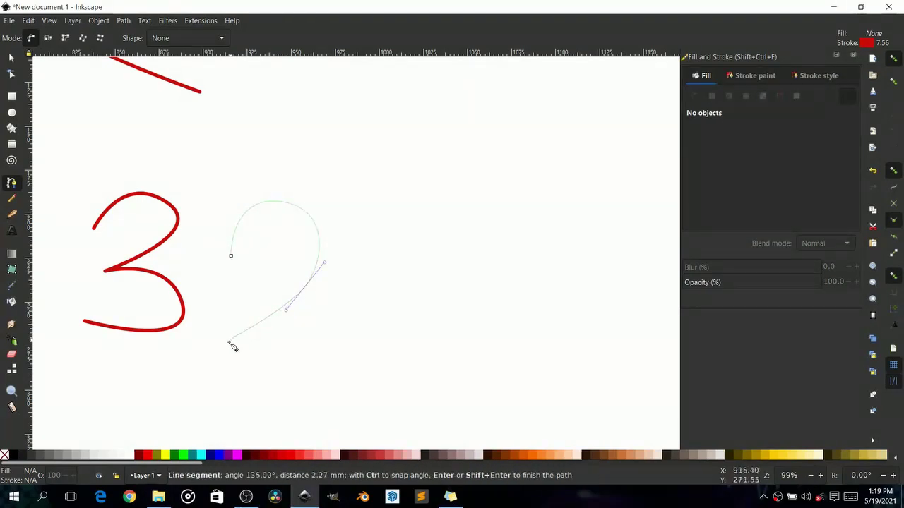
left_click(338, 339)
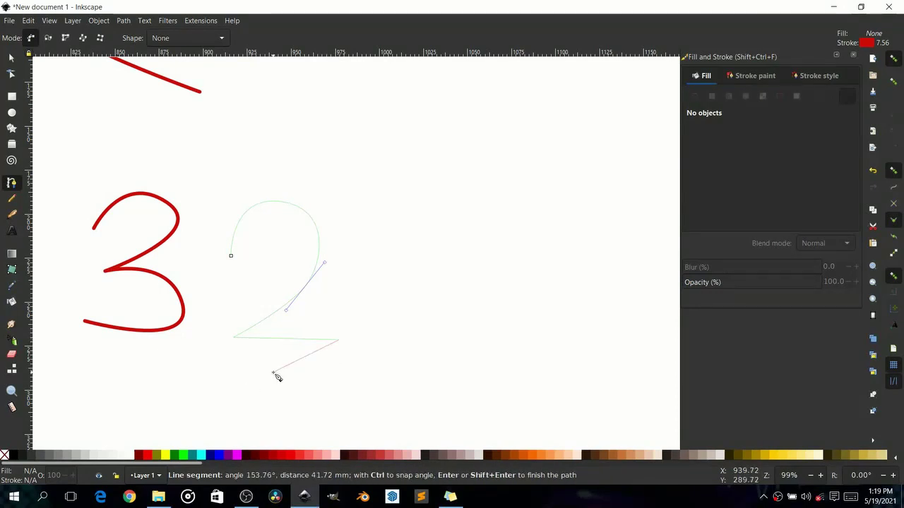
key("Return")
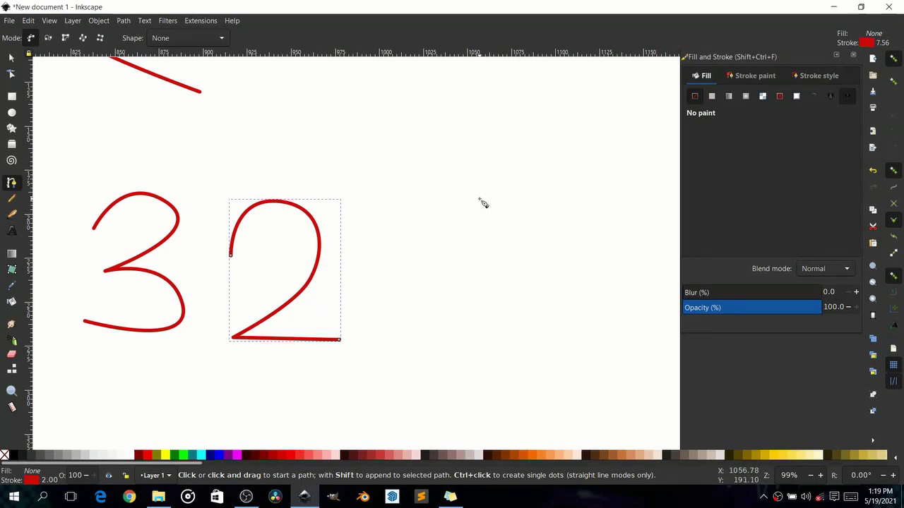
Draw an open 5-shaped path right of the 2, with straight top and upright segments and one smooth node shaping the bowl.
left_click_drag(480, 226, 393, 219)
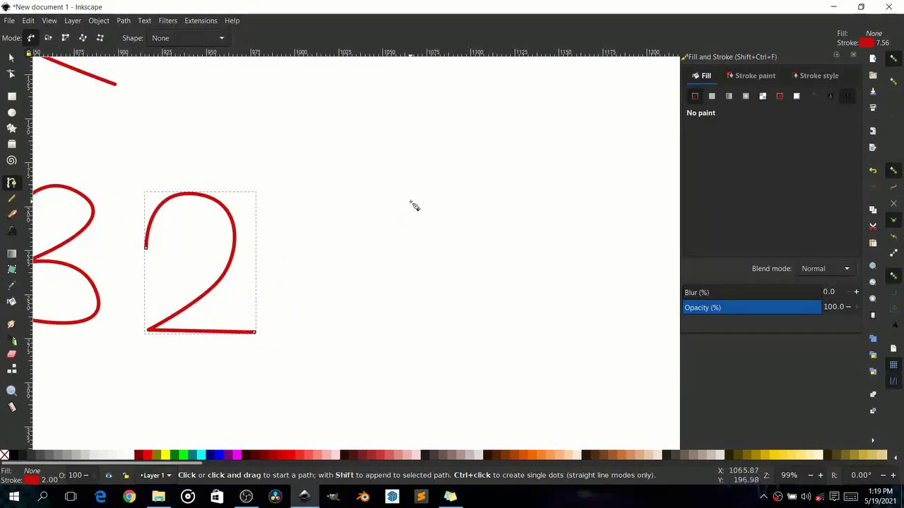
left_click(419, 198)
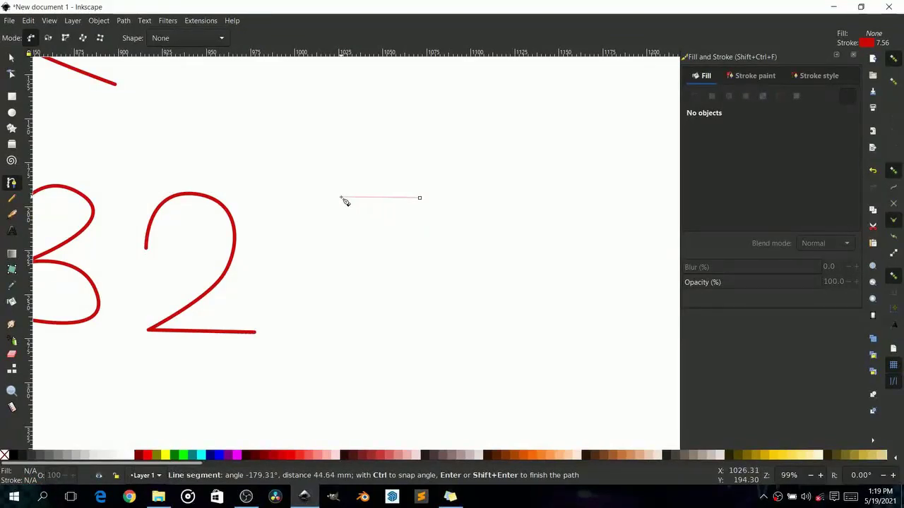
left_click(340, 198)
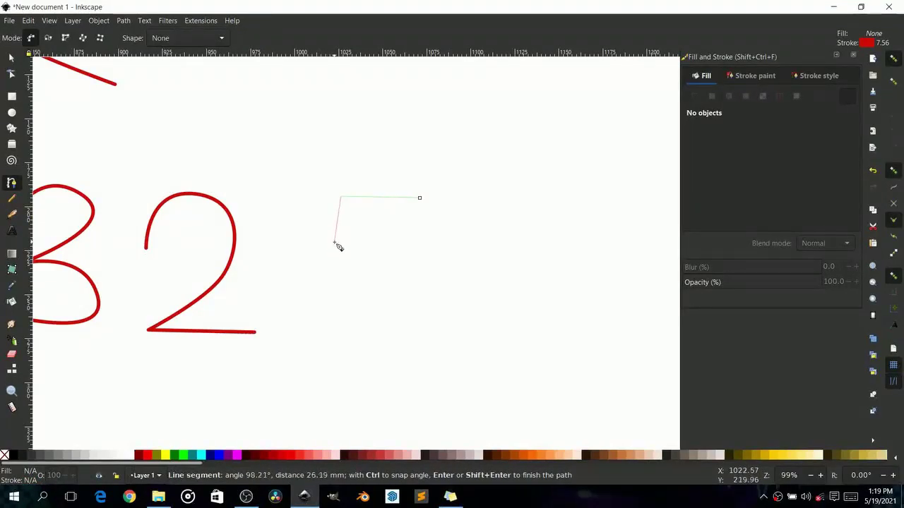
left_click_drag(437, 278, 443, 330)
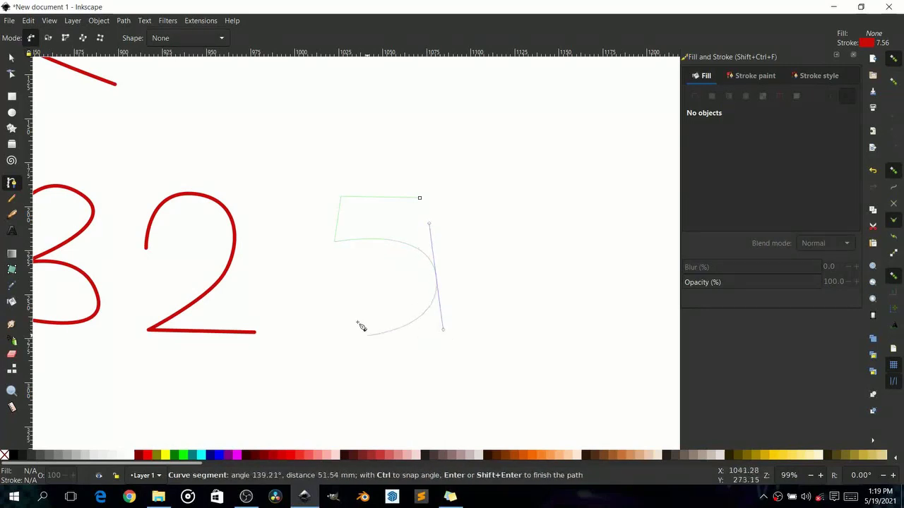
double_click(329, 298)
Draw a 6-shaped path right of the 5, curving through three smooth nodes and ending on its own stem.
left_click_drag(363, 326, 200, 310)
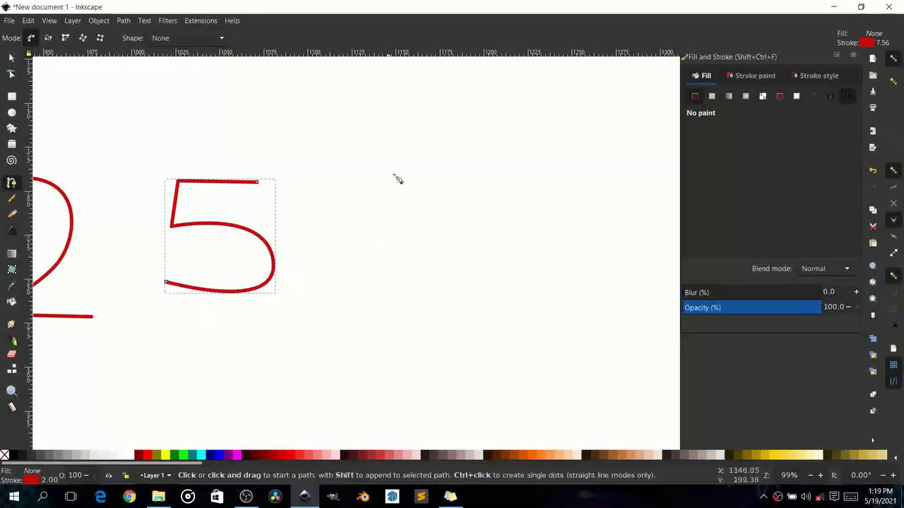
left_click(411, 176)
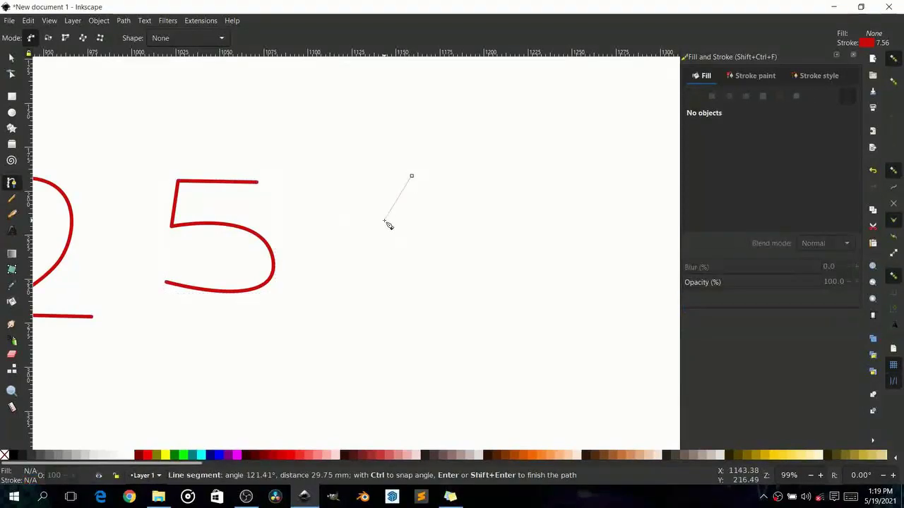
left_click_drag(338, 277, 346, 341)
left_click_drag(436, 331, 467, 302)
left_click_drag(433, 253, 411, 236)
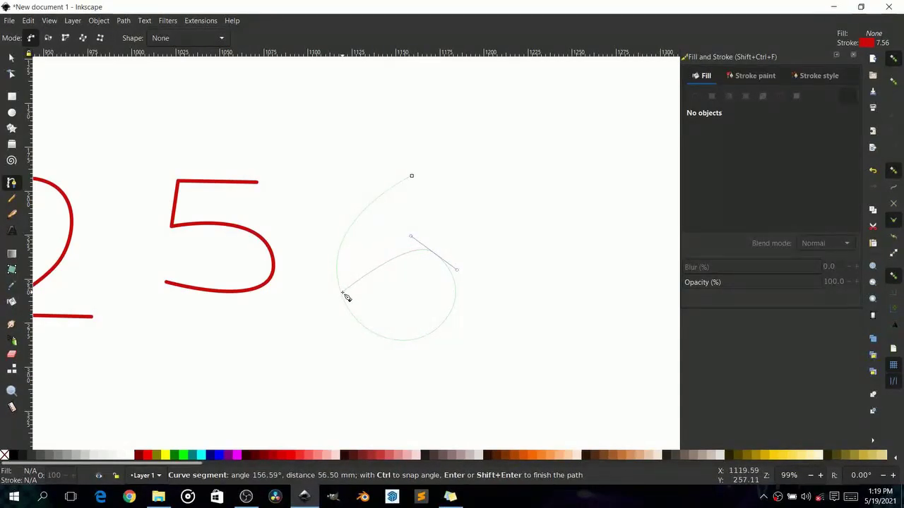
double_click(342, 292)
Draw an open 7-shaped path right of the 6, with a straight top bar and a curved stem through one smooth node.
scroll(296, 283, "down", 4)
scroll(211, 271, "up", 4)
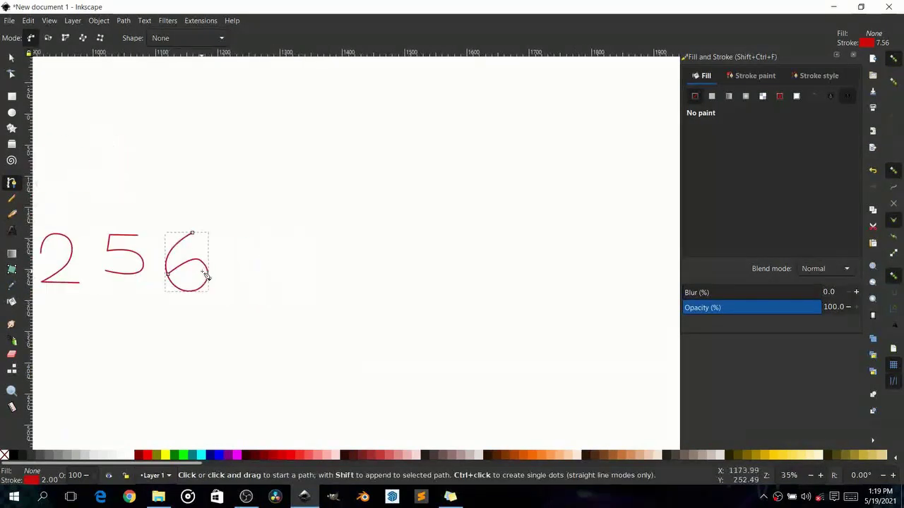
left_click(202, 203)
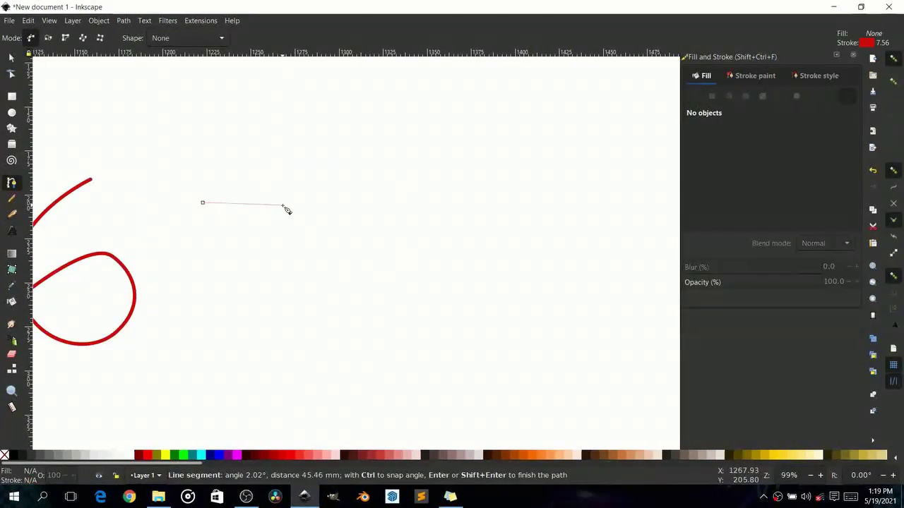
left_click(325, 204)
left_click_drag(254, 262, 239, 305)
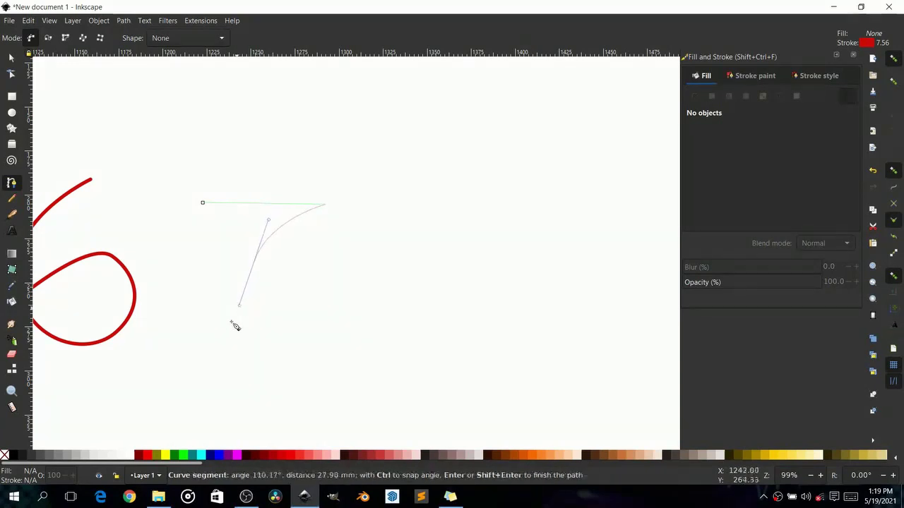
double_click(233, 357)
Draw an 8-shaped path right of the 7 with smooth nodes crossing at the waist, and close it exactly on its start node.
scroll(261, 320, "down", 3)
scroll(256, 304, "up", 3)
scroll(256, 300, "right", 3)
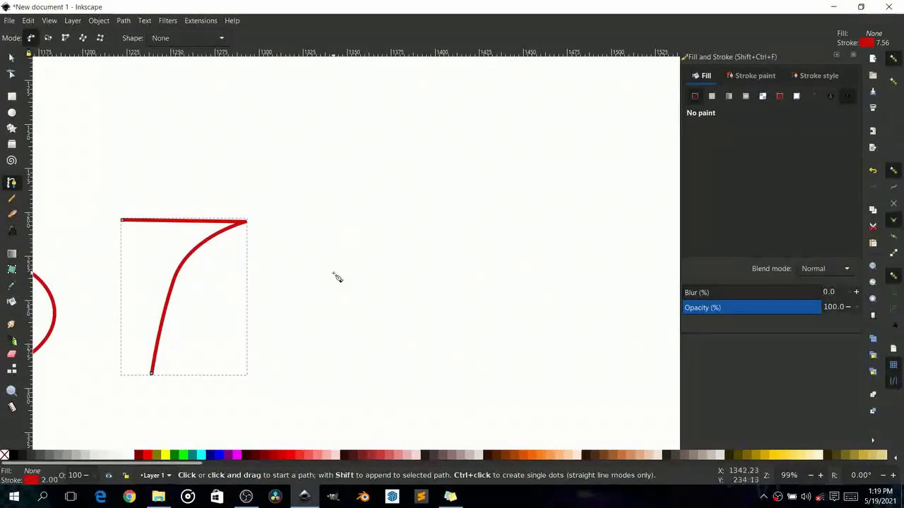
scroll(318, 267, "right", 3)
scroll(279, 248, "up", 3)
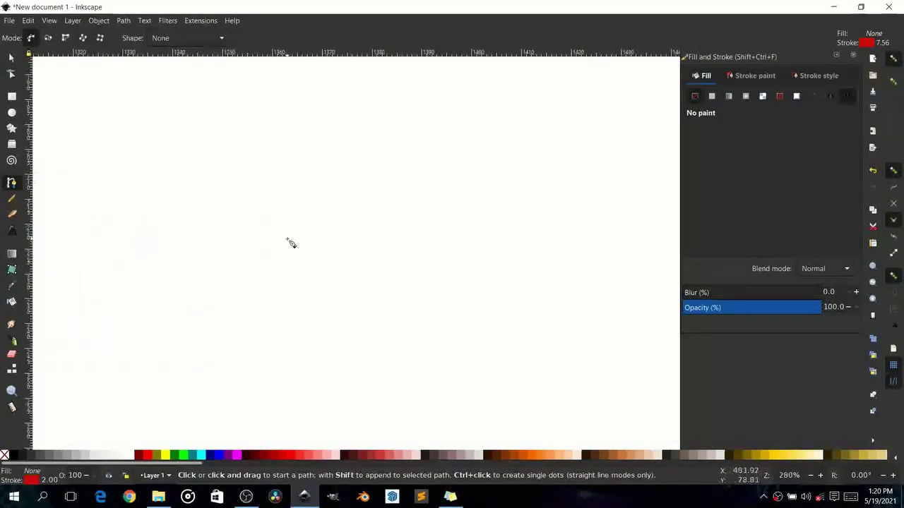
scroll(281, 254, "down", 2)
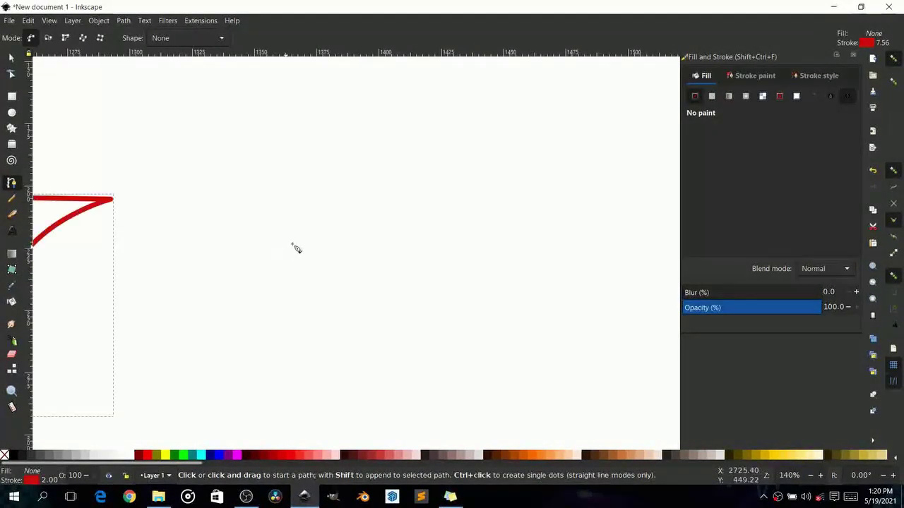
left_click(374, 204)
left_click_drag(323, 205, 304, 231)
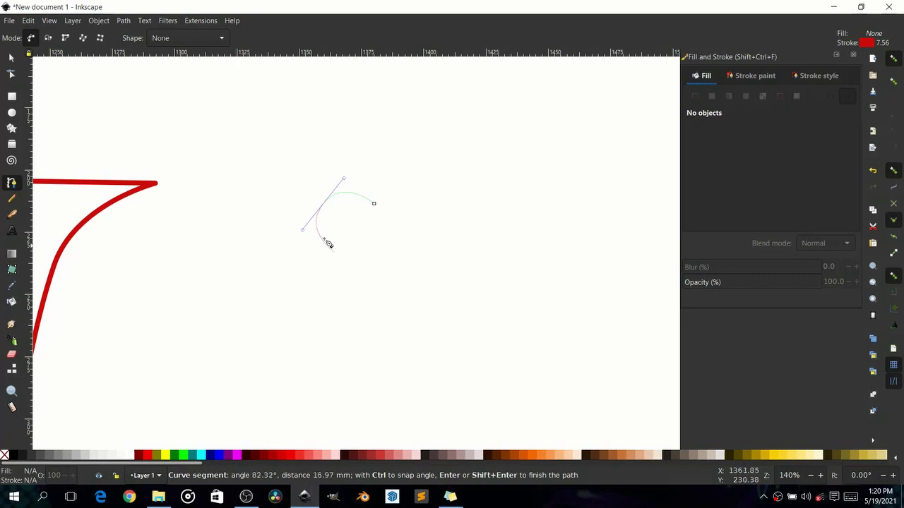
left_click_drag(380, 260, 418, 303)
left_click_drag(412, 338, 399, 360)
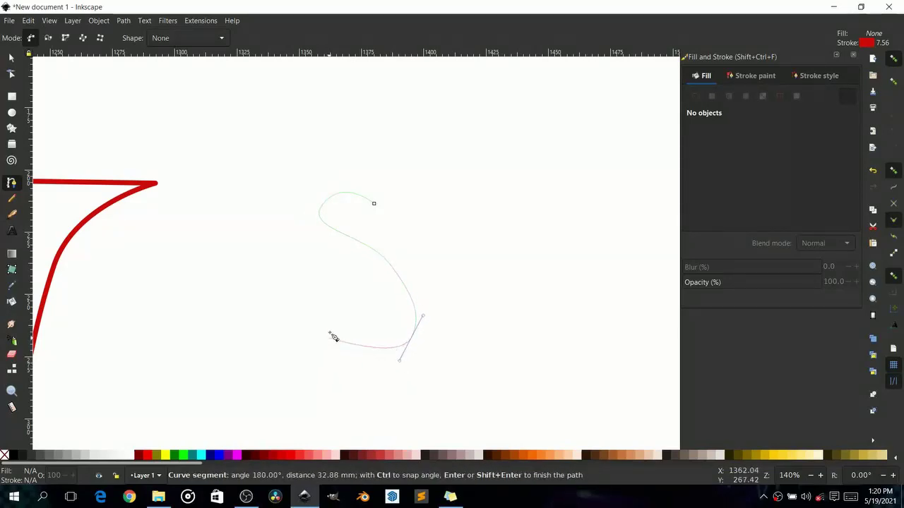
left_click_drag(305, 308, 388, 226)
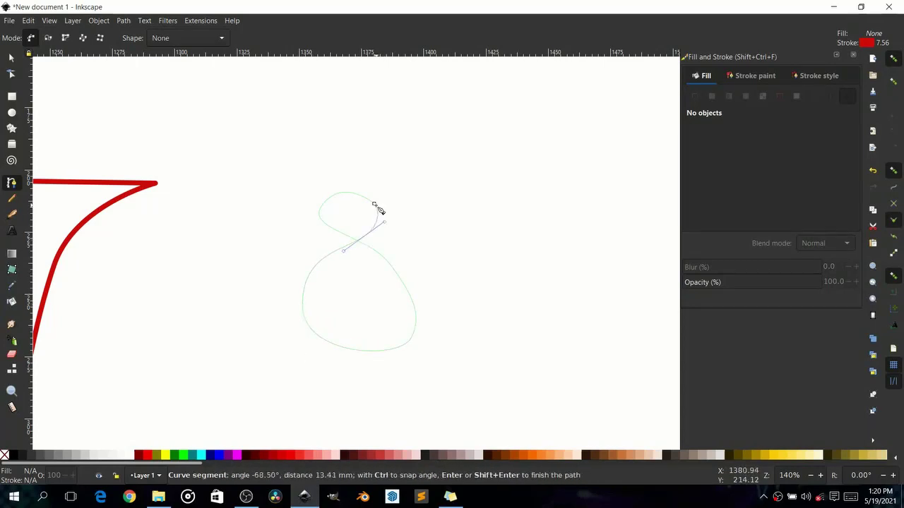
scroll(376, 206, "up", 2)
scroll(379, 209, "up", 6)
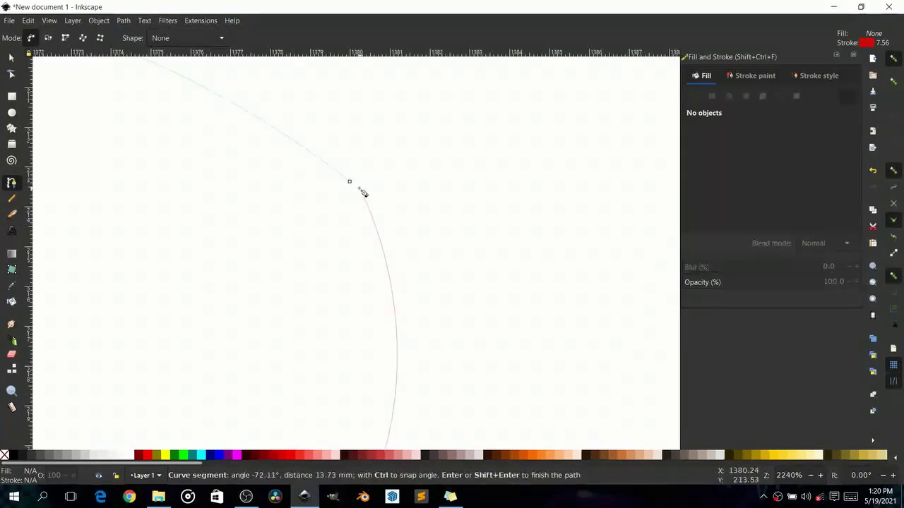
left_click(351, 183)
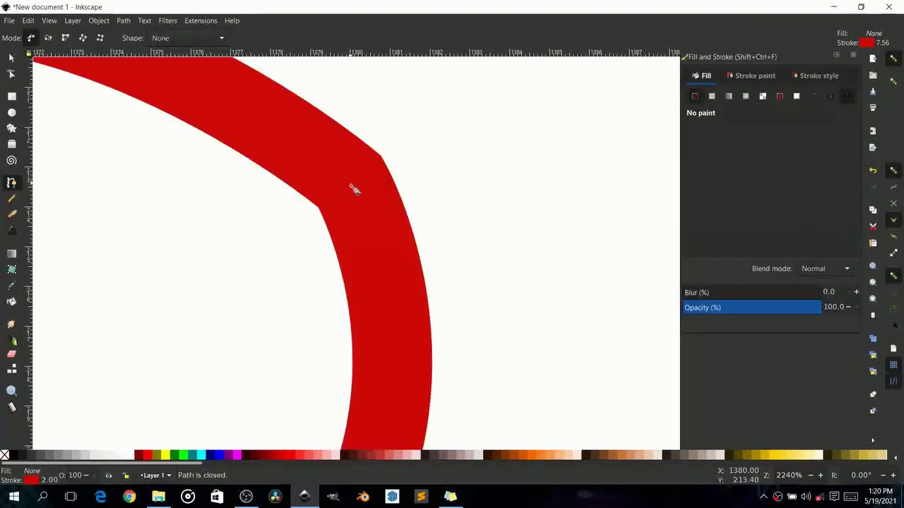
Draw a second 8-shaped path right of the first, with smooth nodes crossing at the waist, and close it on its start node.
scroll(364, 240, "down", 7)
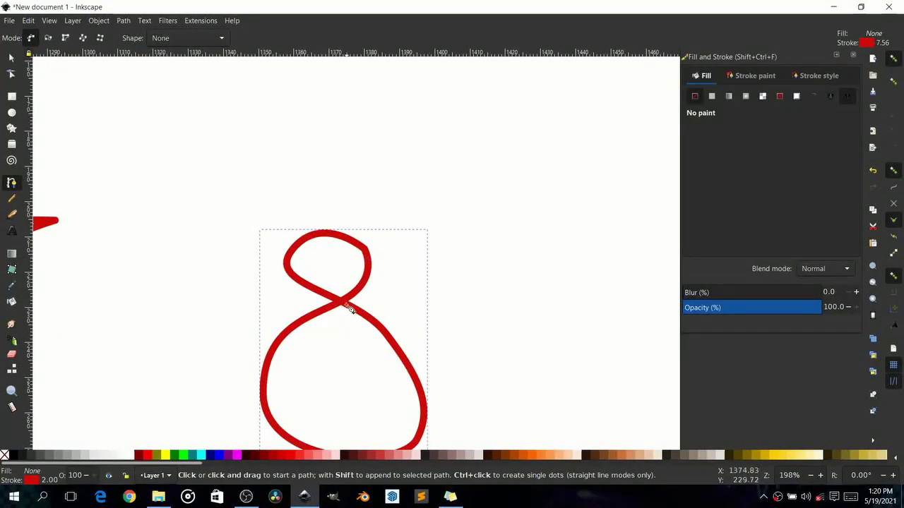
scroll(350, 339, "down", 3)
left_click_drag(351, 339, 290, 297)
scroll(380, 251, "up", 3)
left_click_drag(382, 251, 425, 112)
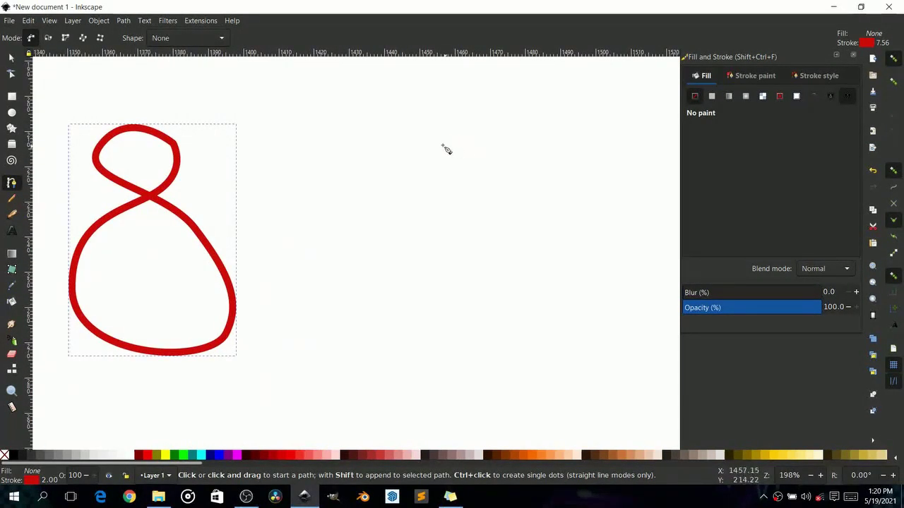
left_click(490, 161)
left_click_drag(435, 145, 402, 165)
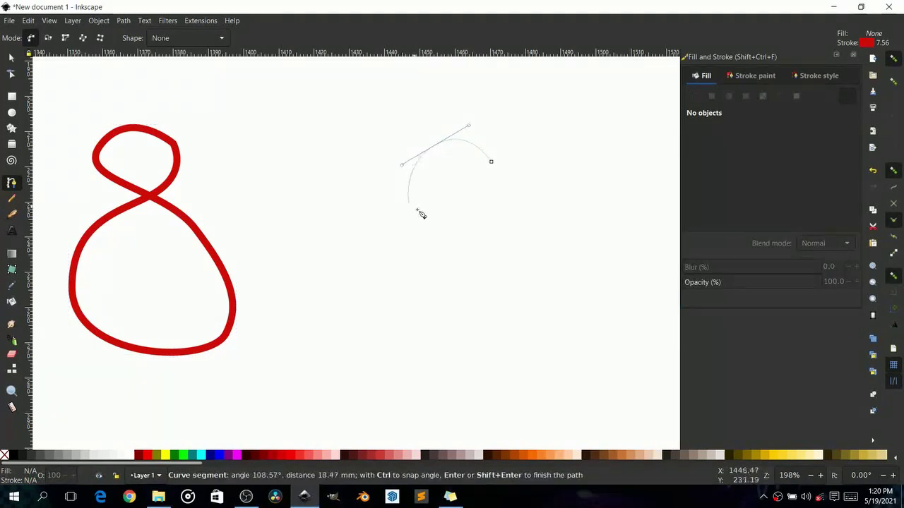
left_click_drag(494, 245, 545, 309)
left_click_drag(523, 346, 466, 416)
left_click_drag(381, 355, 361, 314)
left_click_drag(462, 226, 516, 203)
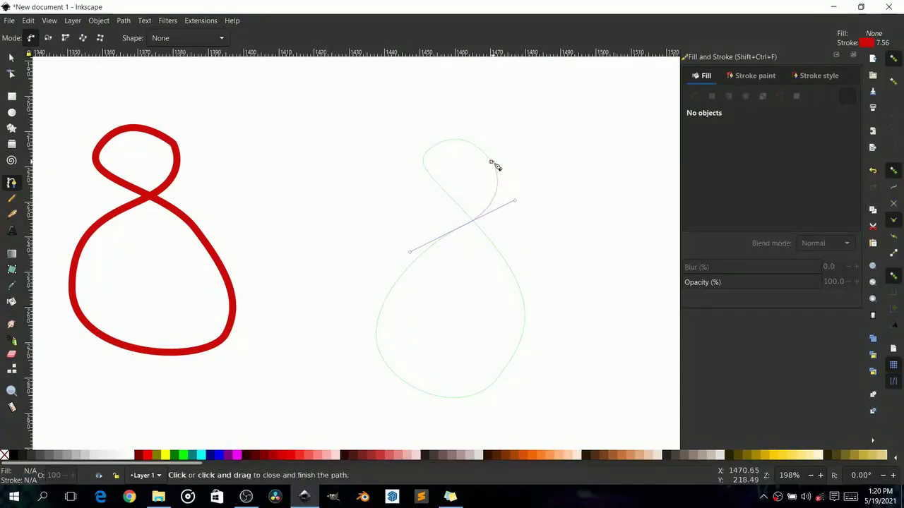
left_click(492, 163)
Draw an open 9-shaped path below the row of digits, with a round head through smooth nodes and a curved tail.
scroll(430, 205, "down", 4, "ctrl")
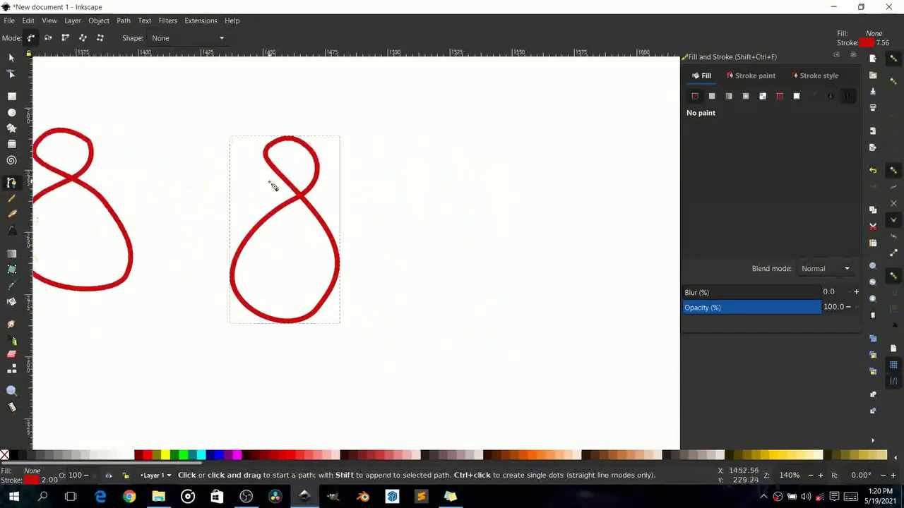
scroll(232, 230, "up", 3, "ctrl")
scroll(323, 242, "left", 2)
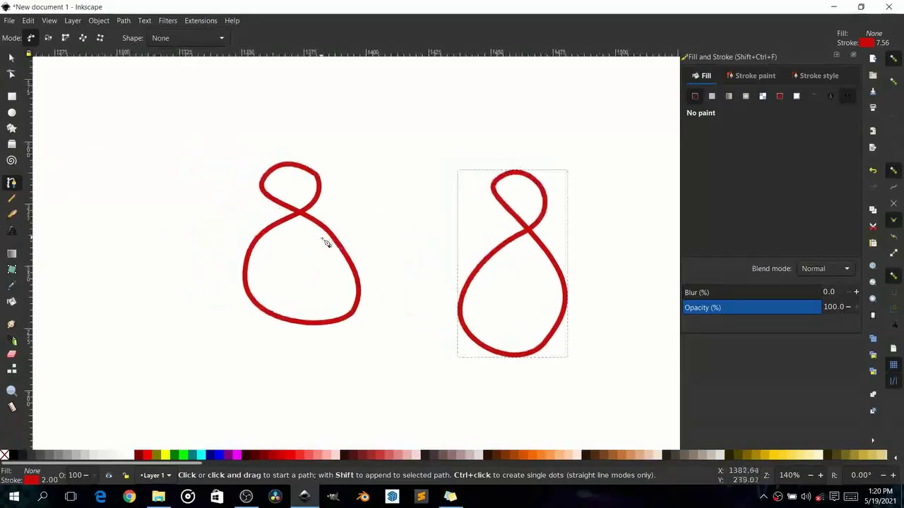
scroll(421, 257, "down", 3, "ctrl")
scroll(353, 221, "up", 4, "ctrl")
left_click(419, 199)
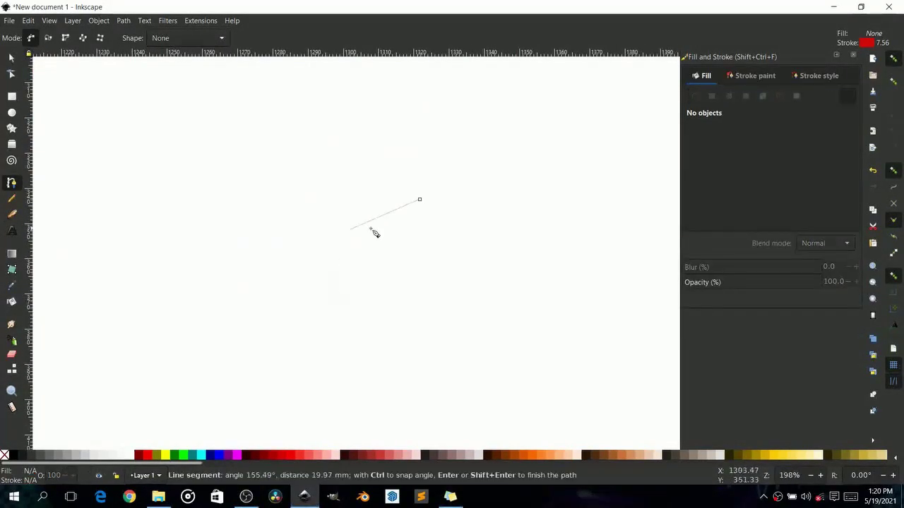
left_click_drag(308, 263, 243, 224)
left_click_drag(315, 130, 371, 108)
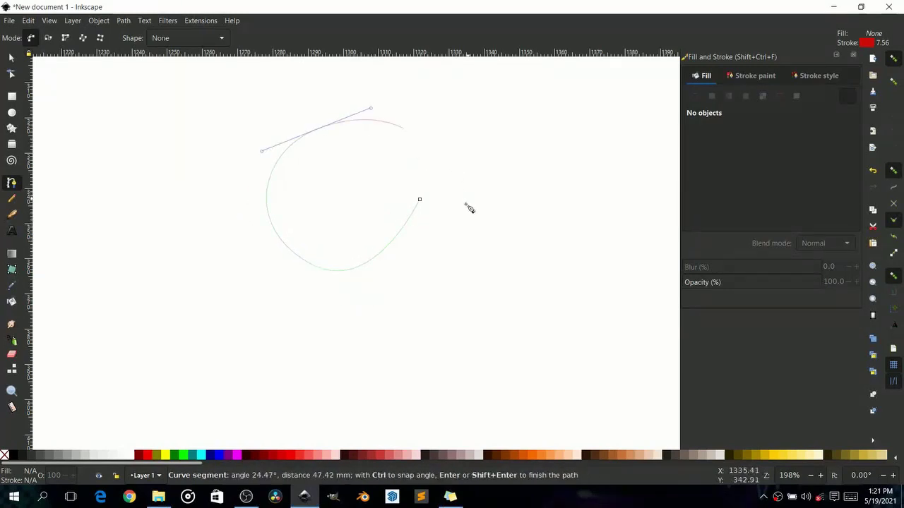
left_click_drag(439, 240, 421, 326)
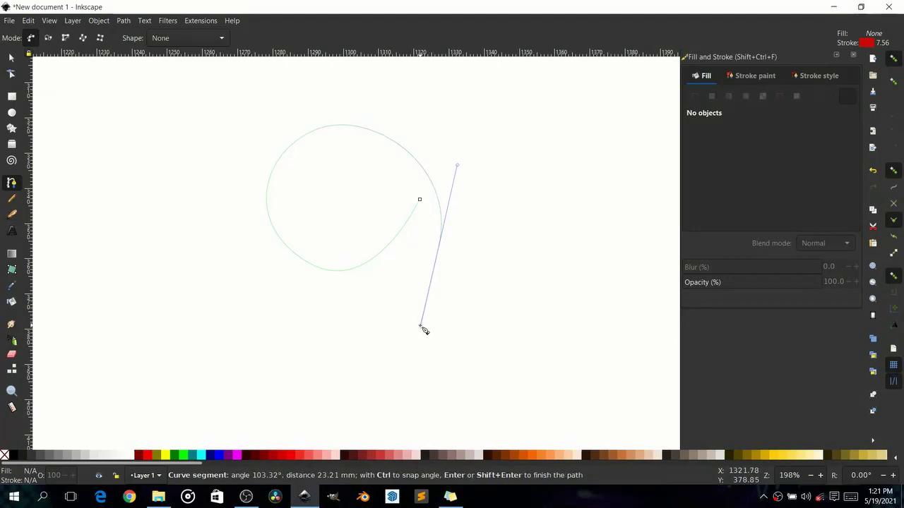
double_click(316, 402)
Look over the drawn digits and the neighbouring letter shapes across the canvas.
scroll(331, 303, "down", 8)
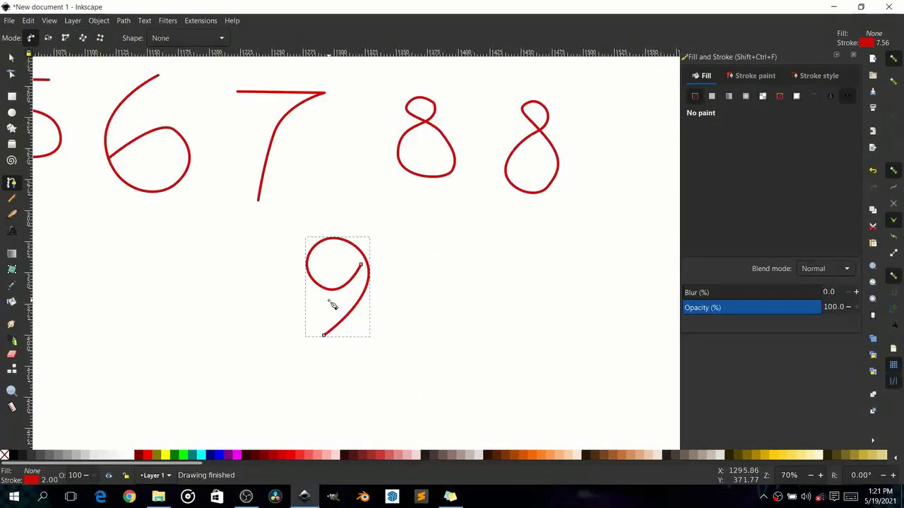
scroll(389, 329, "up", 2)
scroll(419, 315, "right", 2)
scroll(420, 308, "down", 5)
scroll(417, 306, "up", 6)
left_click_drag(424, 299, 481, 217)
left_click_drag(400, 270, 541, 180)
scroll(433, 234, "up", 2)
scroll(432, 240, "down", 4)
left_click_drag(453, 264, 498, 288)
scroll(431, 168, "up", 3)
scroll(434, 172, "up", 1)
left_click_drag(384, 292, 384, 160)
scroll(371, 212, "down", 3)
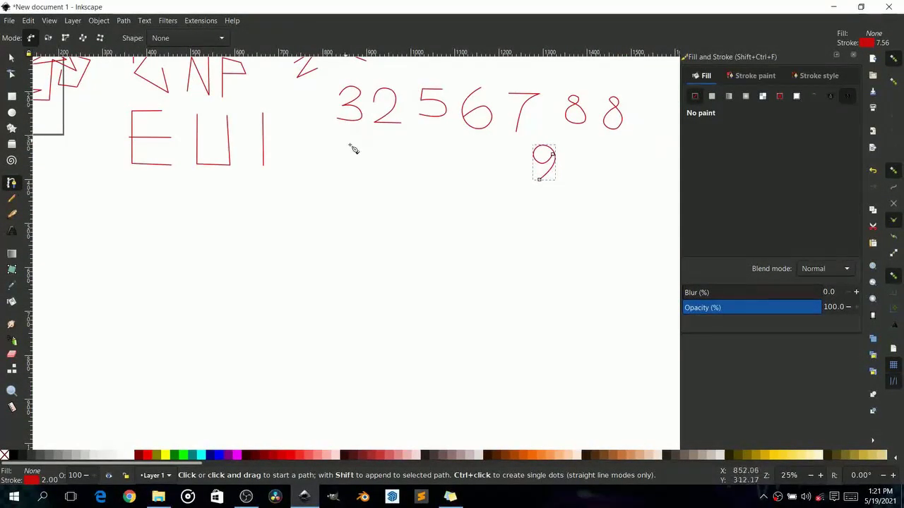
scroll(383, 156, "up", 2)
left_click_drag(396, 215, 204, 362)
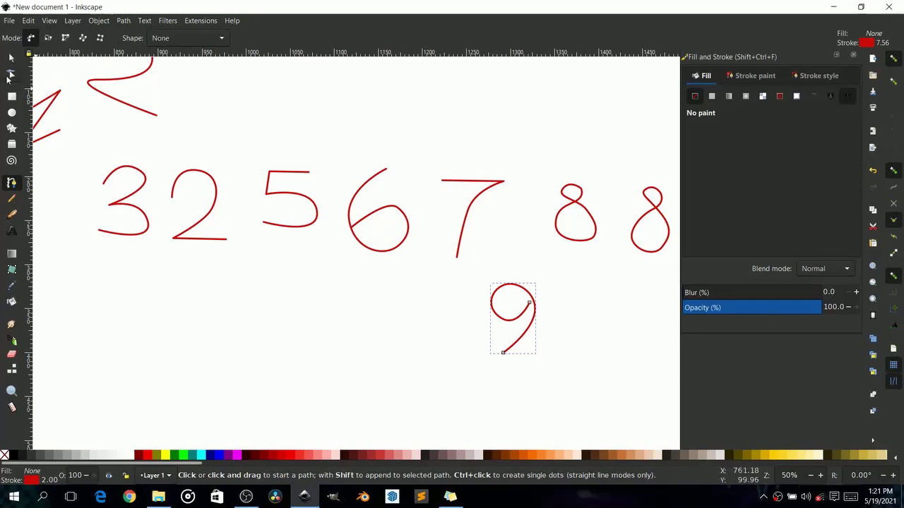
Open the first 8 for node editing and select its start node, upper-right body node and lower-right node in turn to expose their handles.
left_click(11, 73)
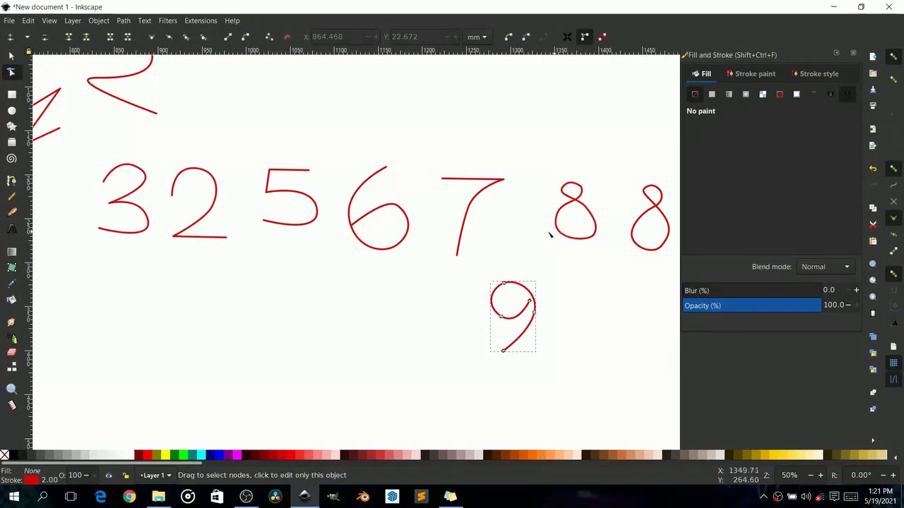
scroll(607, 223, "up", 4)
left_click_drag(607, 223, 502, 281)
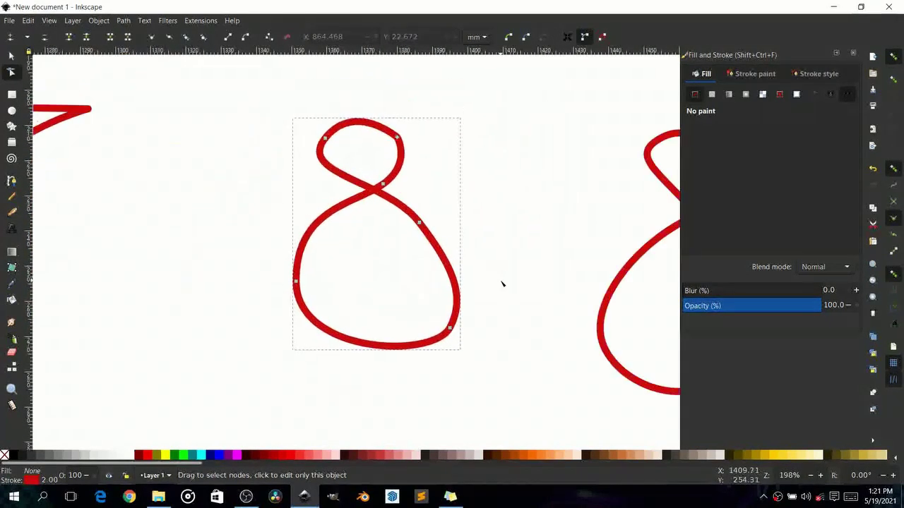
left_click(399, 140)
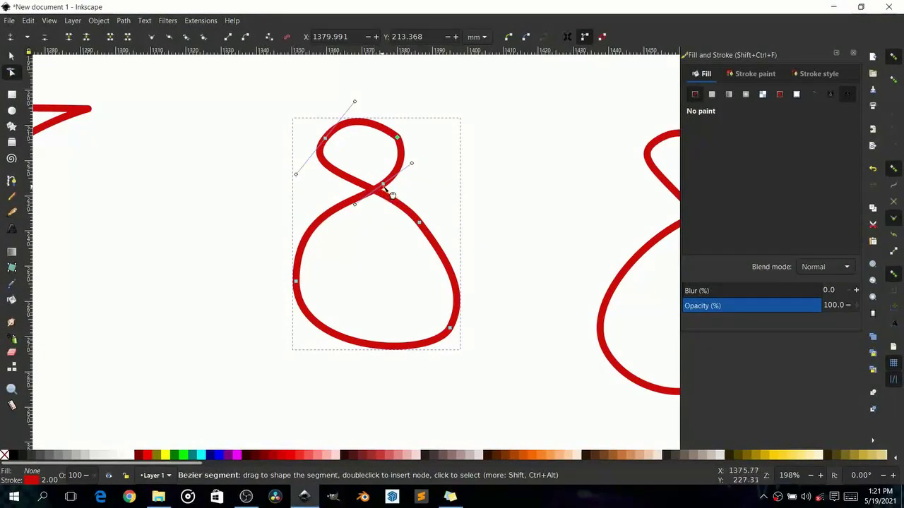
left_click(421, 225)
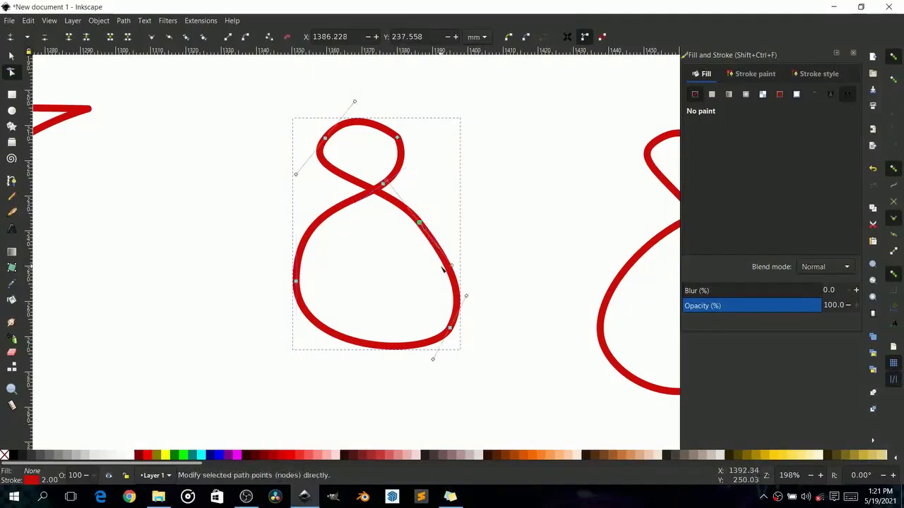
left_click(451, 329)
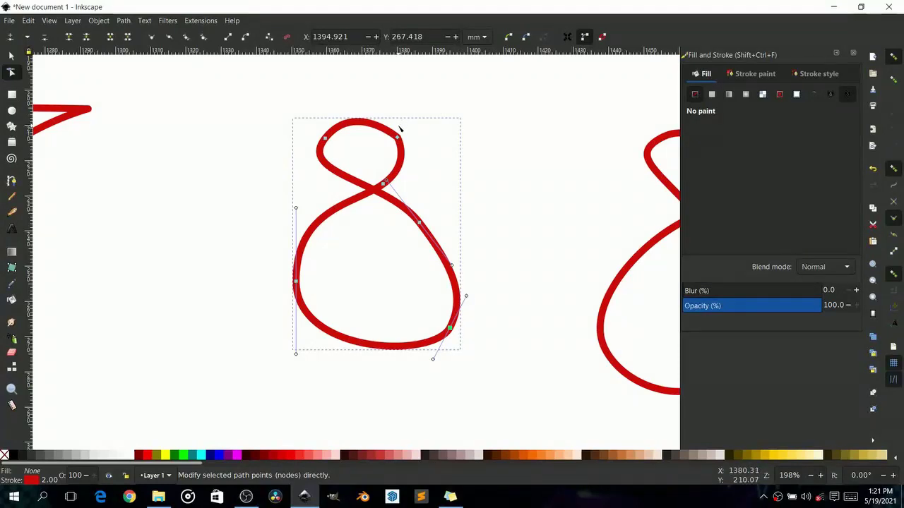
Adjust the handles and curve of the first 8 to make its upper loop taller and bulge the lower loop's right side outward.
left_click(333, 144)
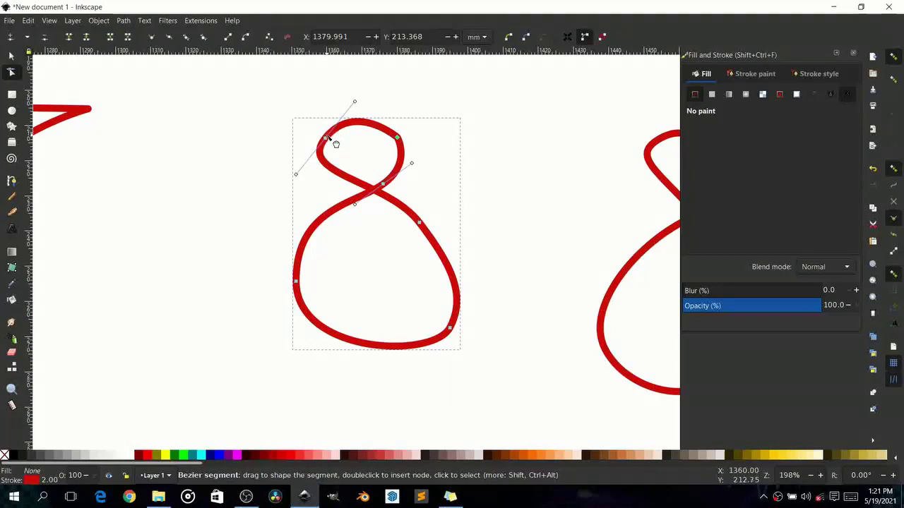
left_click_drag(355, 102, 341, 84)
left_click_drag(389, 127, 381, 110)
left_click_drag(449, 266, 462, 279)
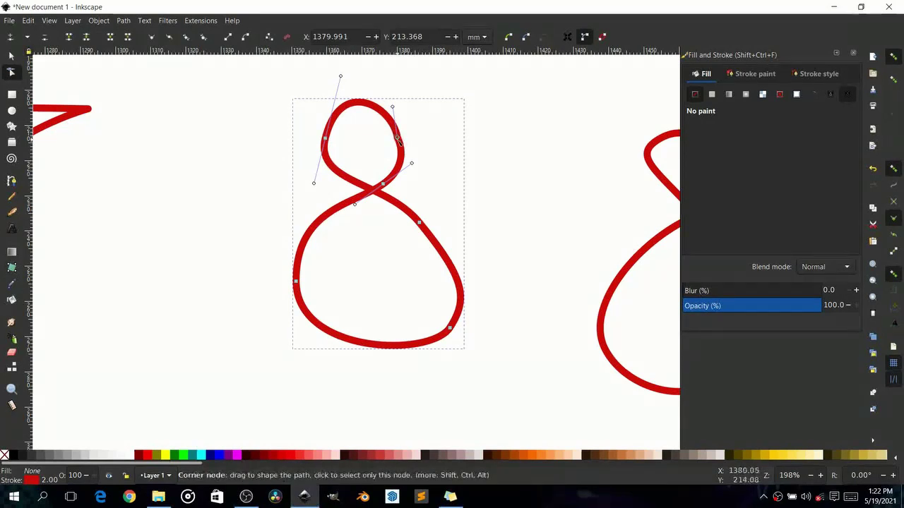
Try to pull the curve just below the first 8's start node inward, and undo that reshaping.
mouse_move(409, 158)
left_mouse_down()
mouse_move(413, 165)
mouse_move(401, 157)
left_mouse_up()
key("z")
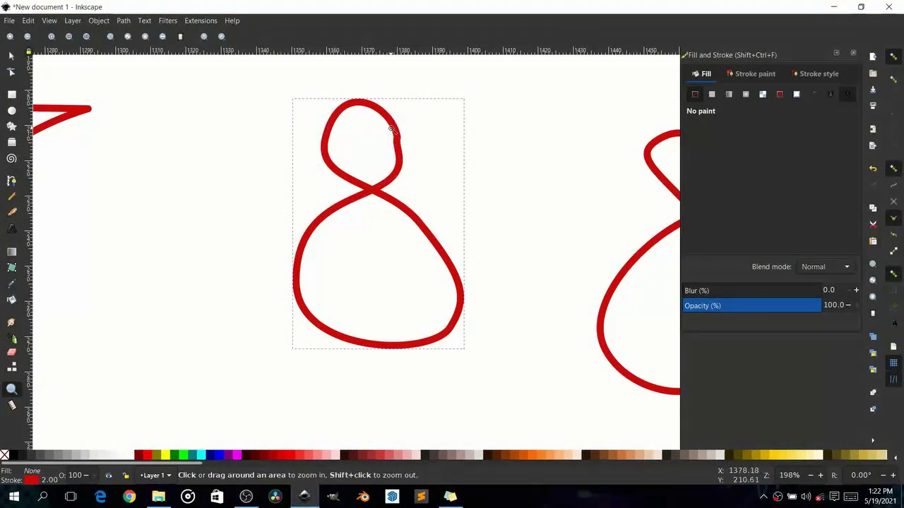
triple_click(391, 129)
key("s")
key("ctrl+z")
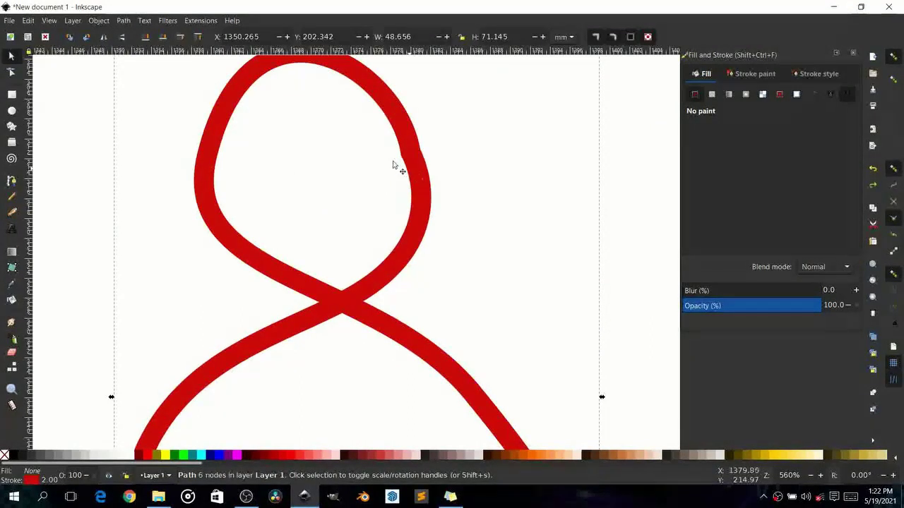
Smooth the kink at the first 8's start node by pulling out its lower handle and shortening the waist node's upper handle.
left_click(11, 73)
left_click(411, 154)
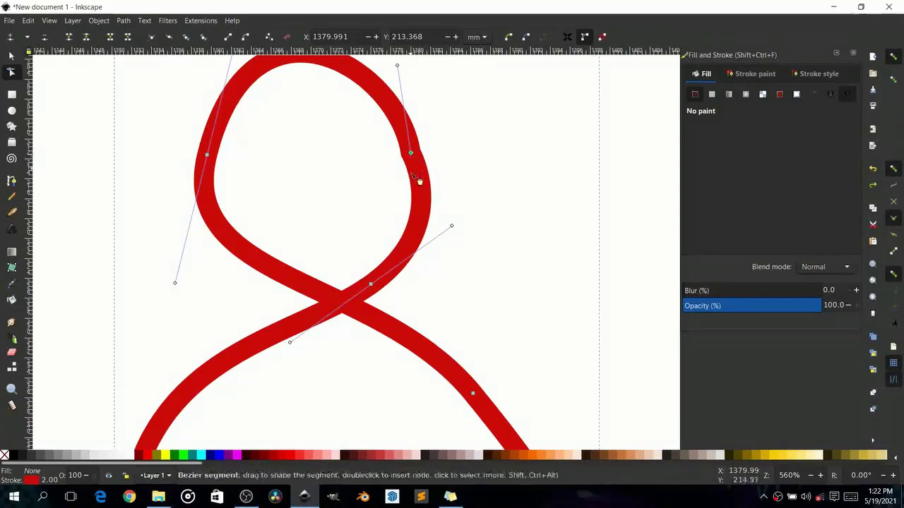
scroll(418, 197, "down", 1)
scroll(400, 216, "up", 1)
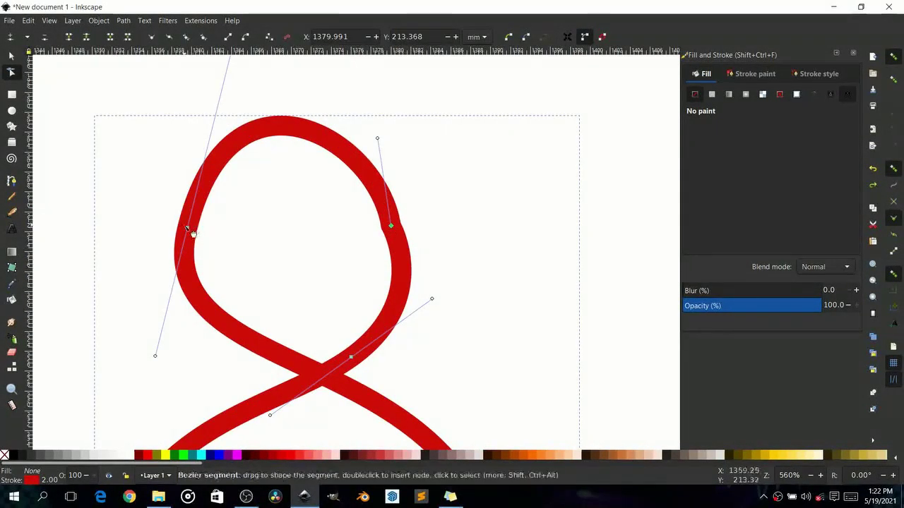
scroll(211, 223, "down", 3)
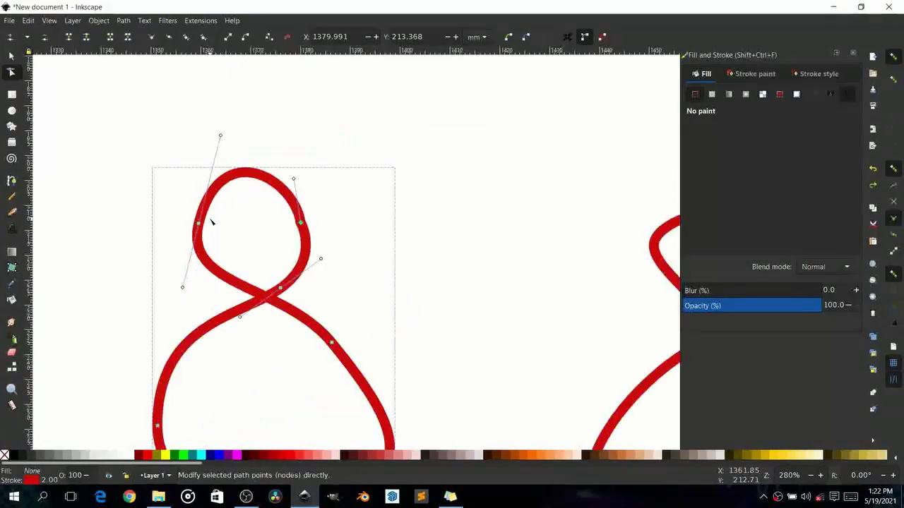
scroll(254, 276, "up", 3)
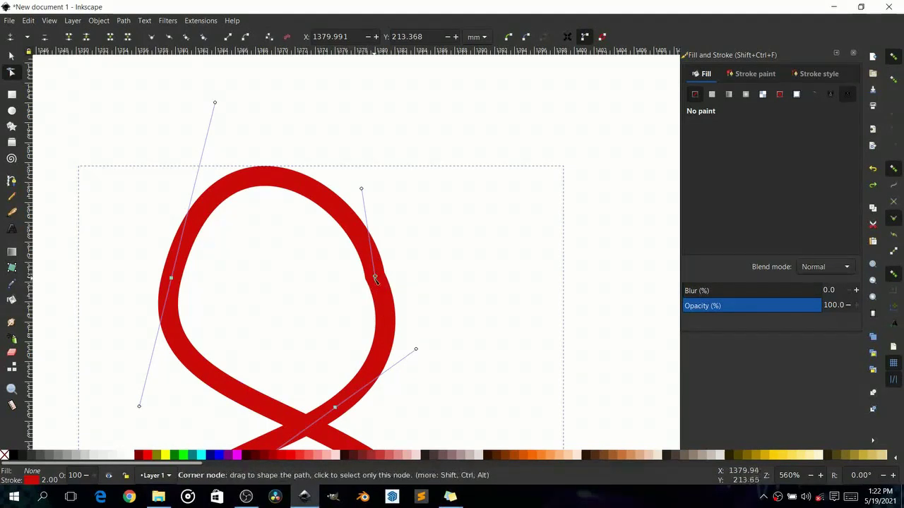
left_click(335, 409)
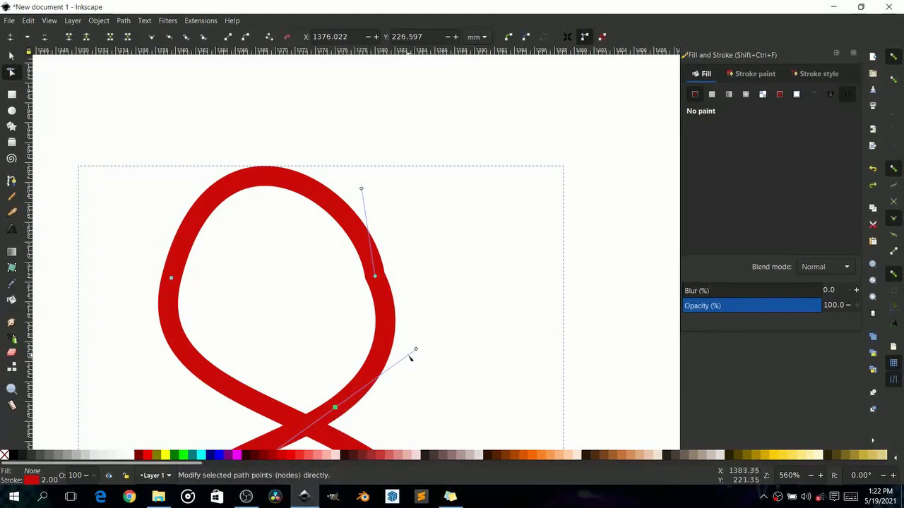
left_click_drag(417, 350, 477, 212)
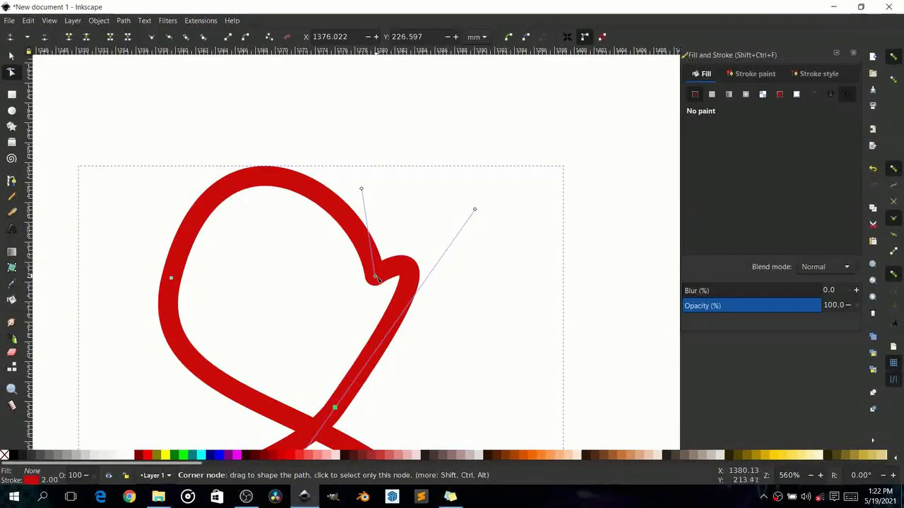
left_click_drag(413, 281, 413, 317)
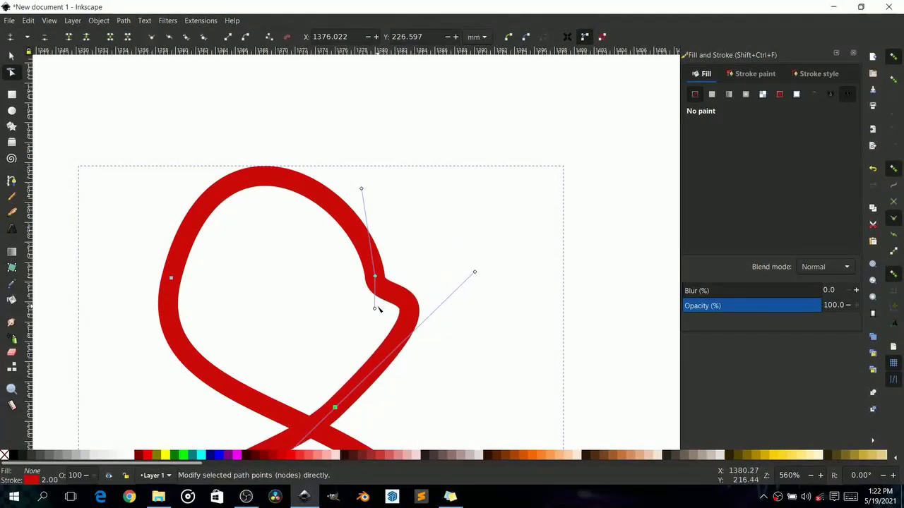
mouse_move(376, 311)
left_mouse_down()
mouse_move(402, 306)
mouse_move(360, 313)
mouse_move(443, 311)
mouse_move(294, 319)
mouse_move(289, 297)
mouse_move(404, 233)
mouse_move(459, 259)
mouse_move(440, 297)
mouse_move(298, 303)
mouse_move(392, 316)
mouse_move(377, 314)
left_mouse_up()
left_click_drag(475, 273, 389, 365)
Round the lower loop of the first 8 by moving its lower-right node inward and rotating that node's handle.
scroll(389, 365, "down", 3)
scroll(389, 365, "up", 1)
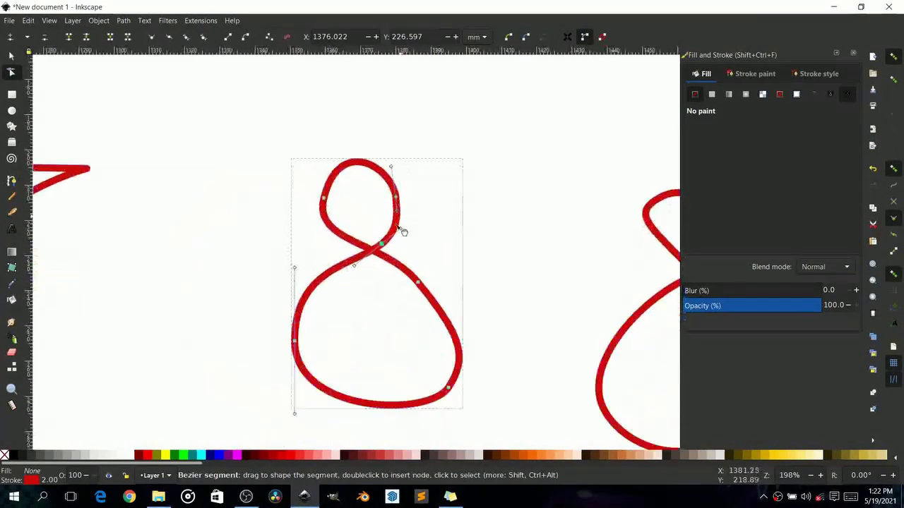
left_click(429, 305)
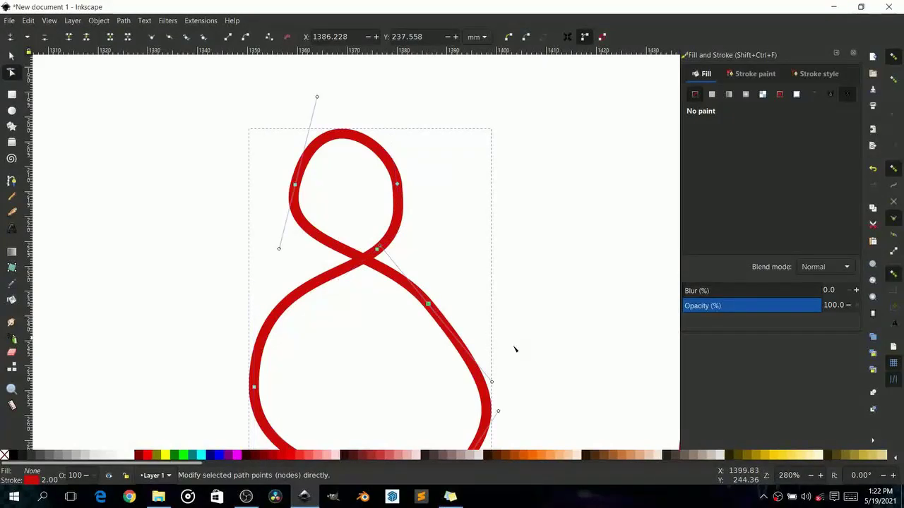
scroll(514, 347, "down", 3)
mouse_move(466, 362)
left_mouse_down()
mouse_move(386, 339)
mouse_move(411, 353)
left_mouse_up()
left_click_drag(487, 290, 439, 332)
Tilt the handles of the first 8's lower-left node slightly and move its start node outward to widen the upper loop.
left_click(249, 402)
left_click(249, 295)
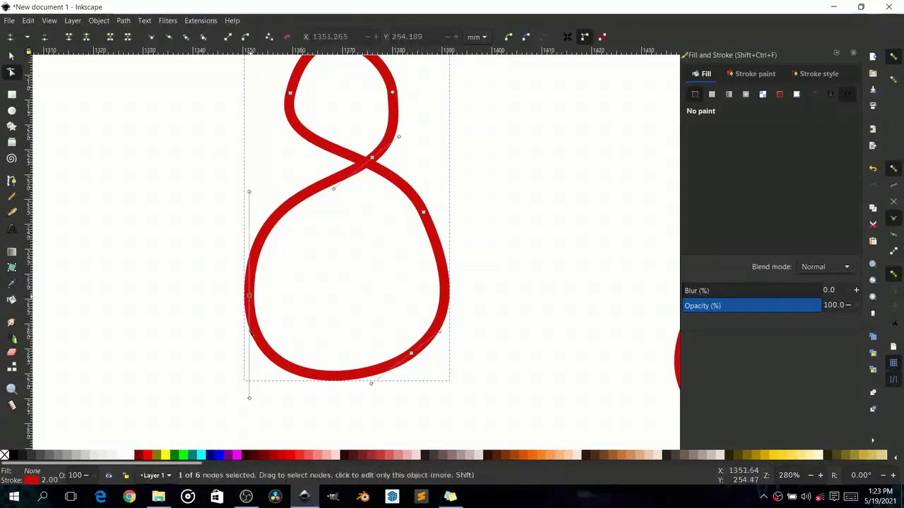
left_click_drag(250, 399, 253, 375)
scroll(252, 376, "up", 3)
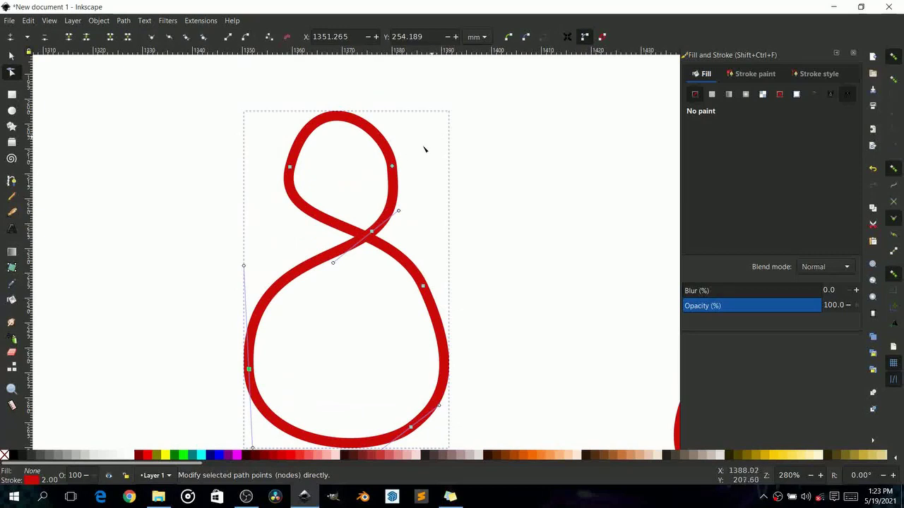
left_click_drag(392, 166, 412, 169)
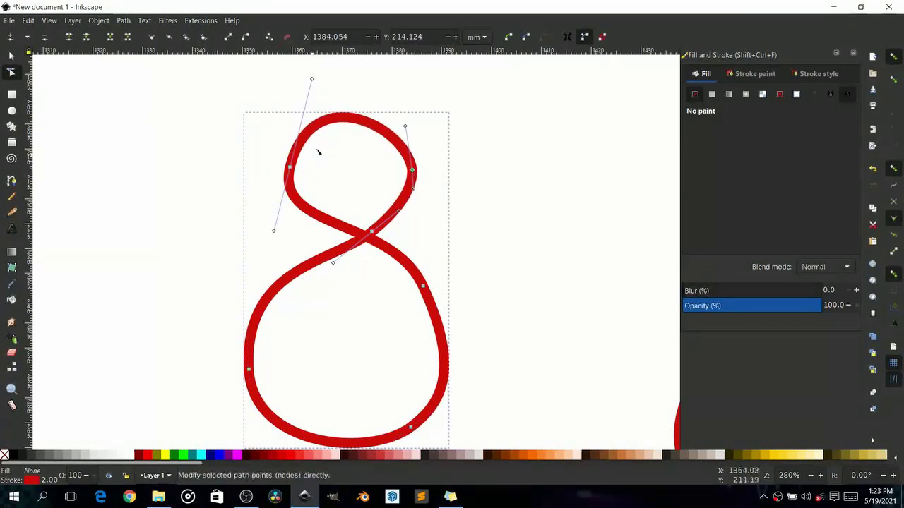
Give the first 8 a flat green fill with the colour 69c236ff.
scroll(354, 202, "down", 2)
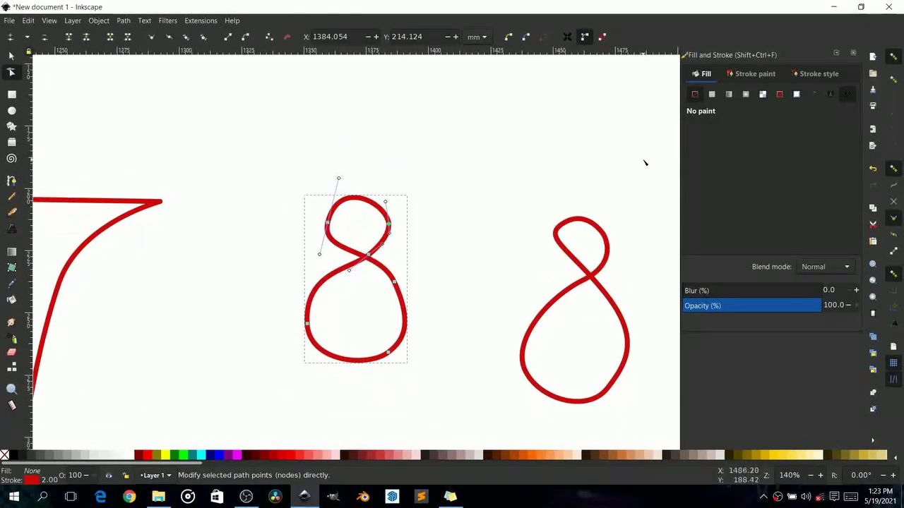
left_click(713, 98)
left_click(781, 177)
left_click_drag(781, 177, 757, 173)
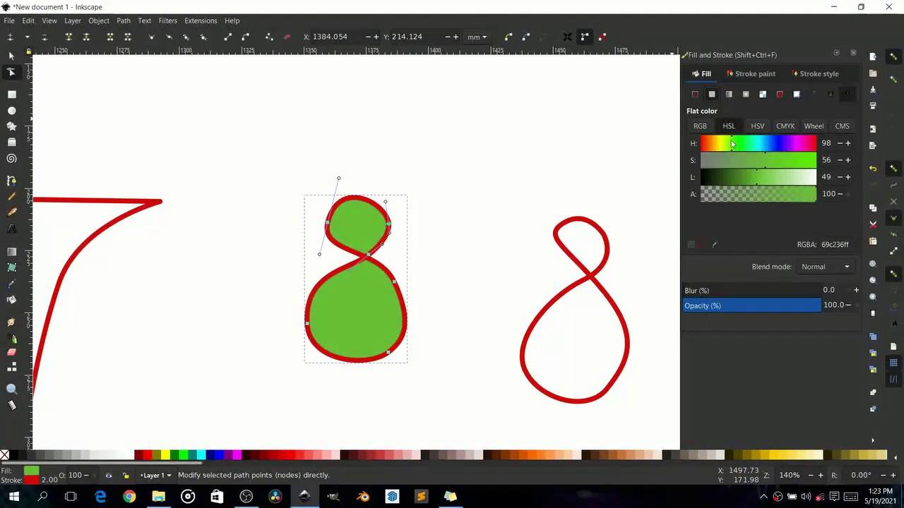
Change the flat fill of the first 8 to the yellow-orange colour ffce57ff.
left_click_drag(711, 147, 711, 146)
mouse_move(768, 178)
left_mouse_down()
mouse_move(833, 177)
mouse_move(780, 182)
left_mouse_up()
left_click(714, 140)
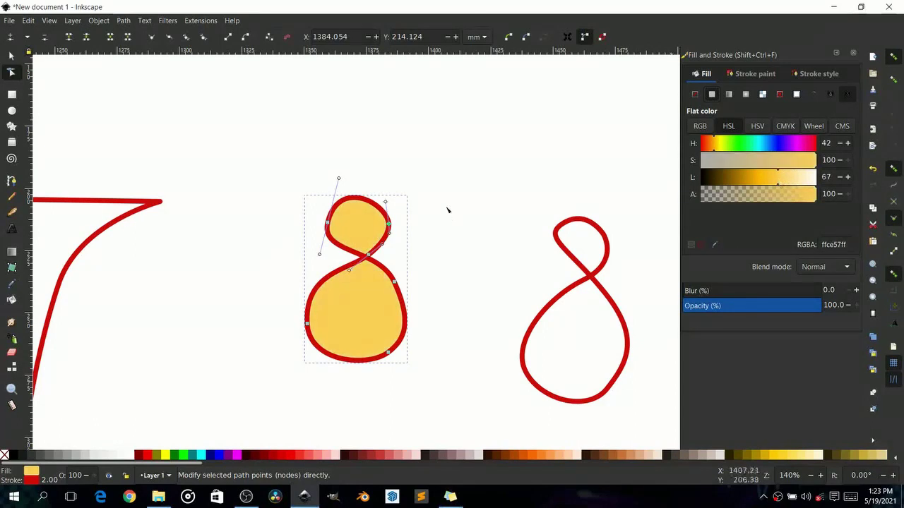
Give the 3 a flat fill in the same yellow-orange, ffce57ff.
scroll(447, 210, "down", 2, "ctrl")
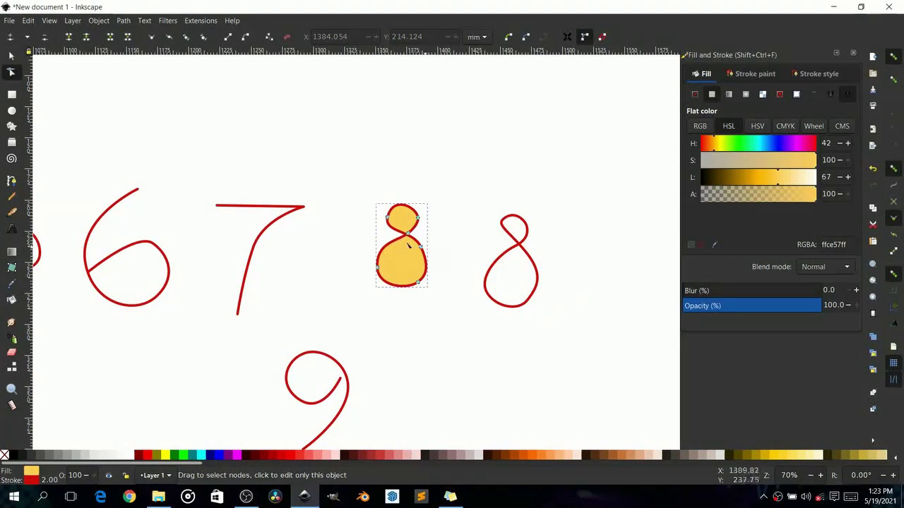
key("s")
scroll(419, 268, "up", 1, "ctrl")
scroll(419, 268, "down", 2, "ctrl")
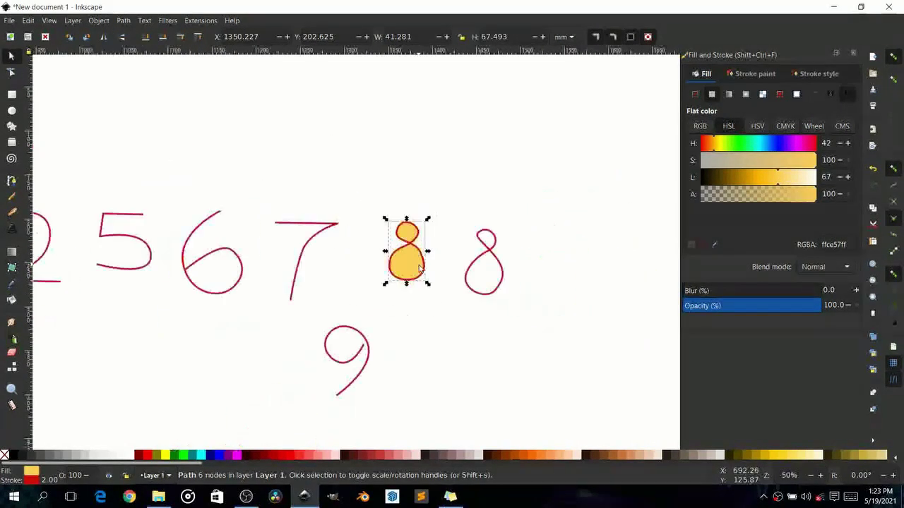
scroll(313, 258, "left", 6)
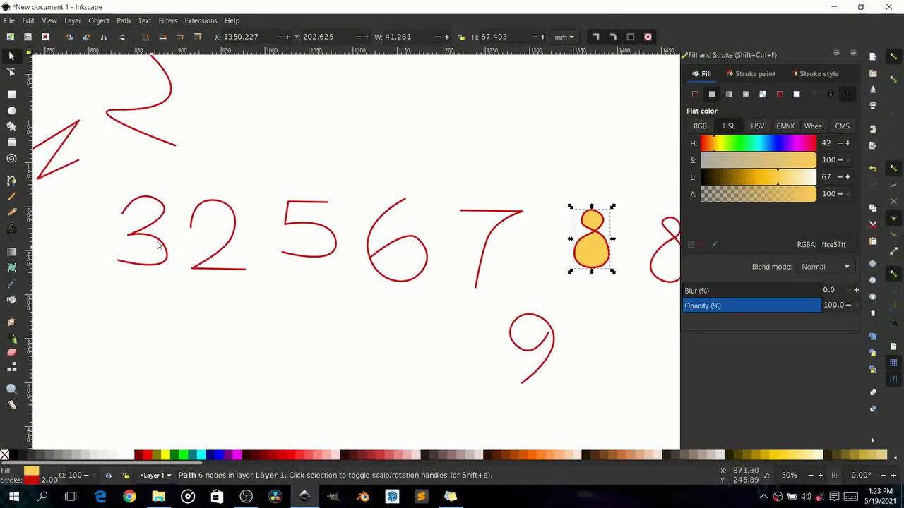
left_click(161, 245)
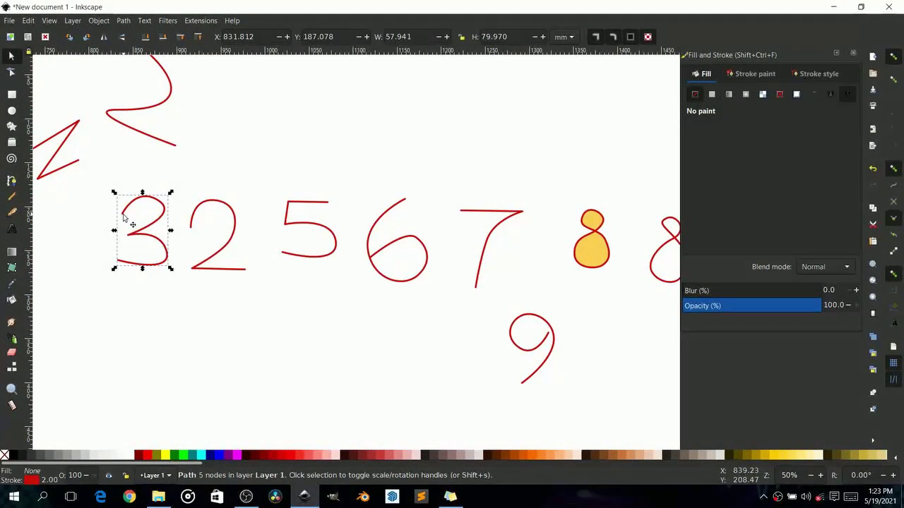
left_click(711, 94)
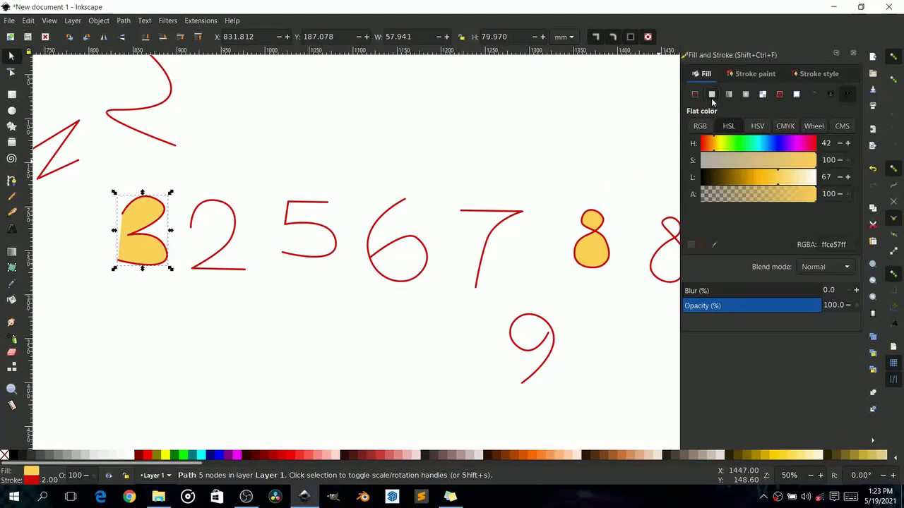
scroll(259, 209, "up", 5, "ctrl")
scroll(260, 210, "up", 2, "ctrl")
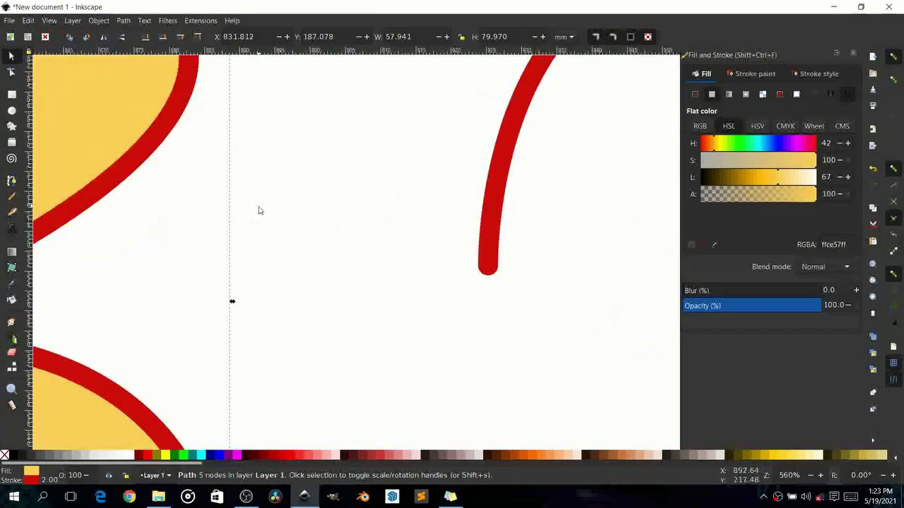
scroll(317, 208, "down", 6, "ctrl")
scroll(232, 211, "up", 4, "ctrl")
scroll(295, 287, "down", 6, "ctrl")
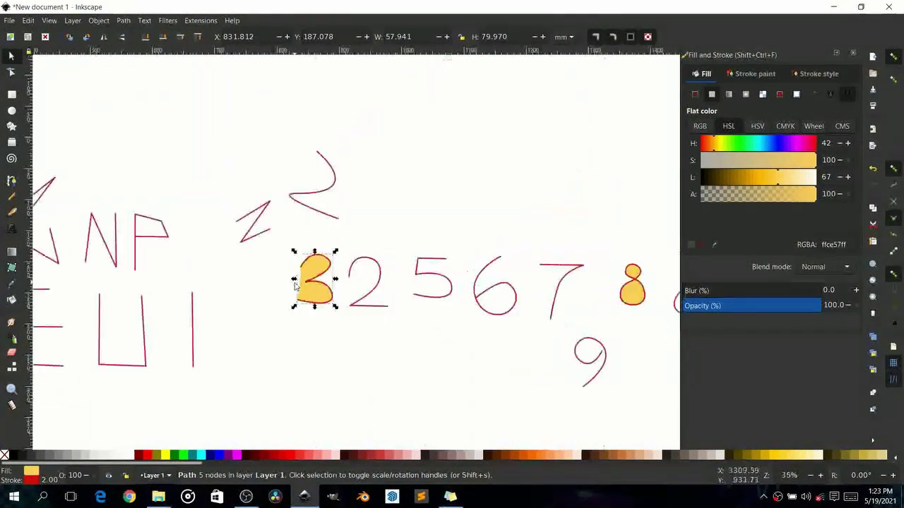
left_click_drag(292, 231, 682, 414)
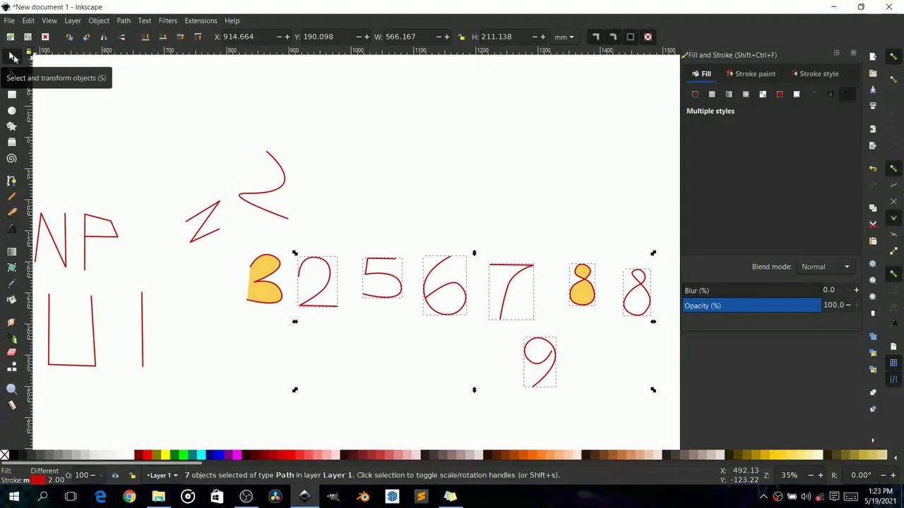
left_click(279, 215)
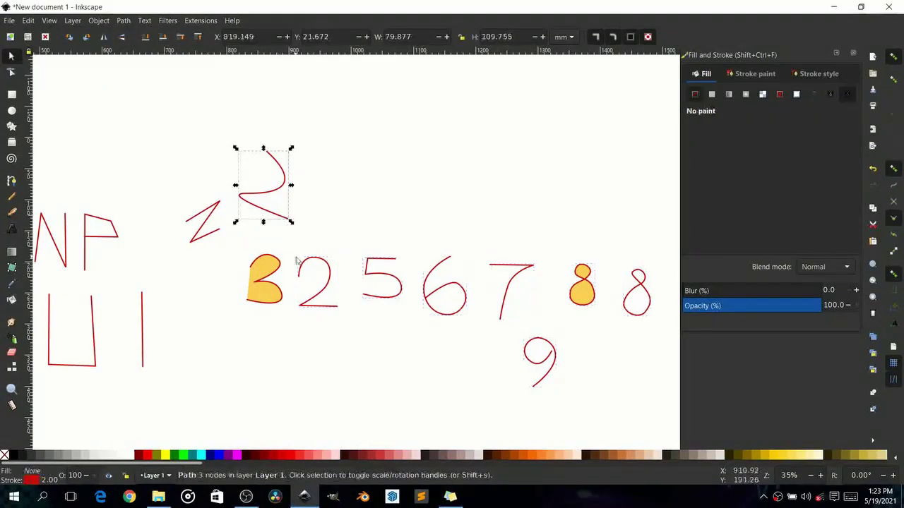
left_click(295, 247)
Select all seven numbers following the 3, including the 9 below the row, and give them a flat yellow-orange fill.
left_click_drag(289, 241, 667, 427)
left_click_drag(605, 351, 504, 300)
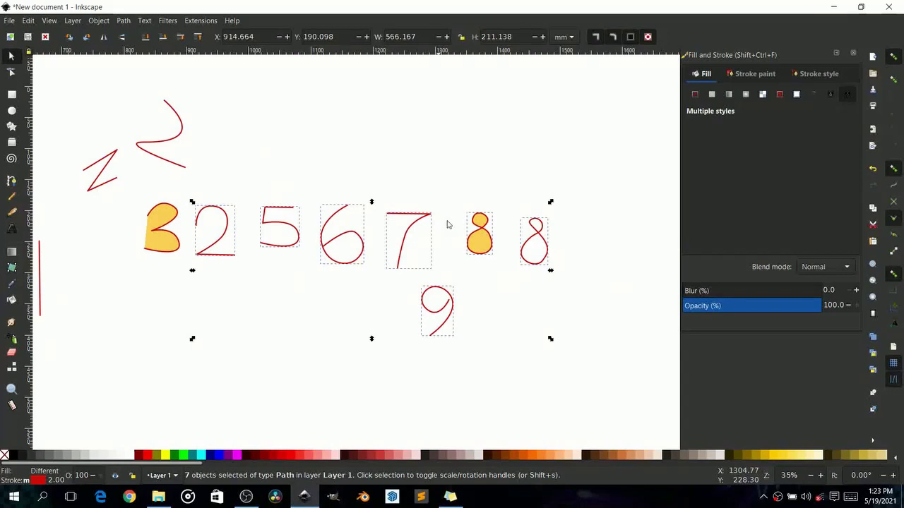
left_click(708, 102)
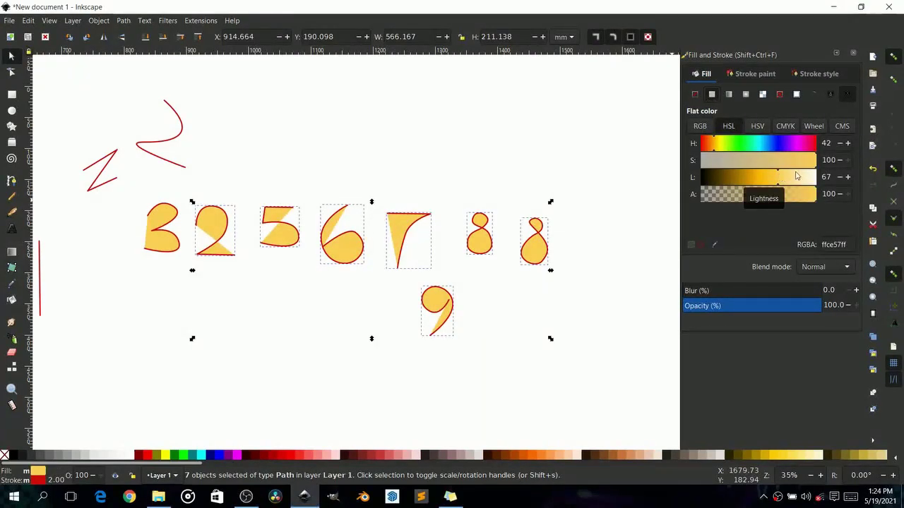
Darken the fill of the seven selected numbers to lightness 55, colour ffbb17ff, and clear the selection.
left_click(750, 181)
left_click_drag(751, 182, 762, 181)
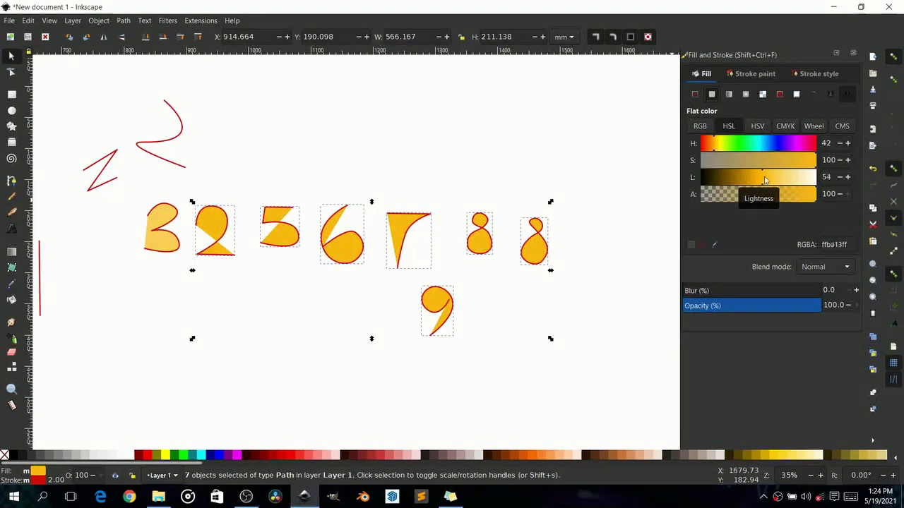
left_click(764, 177)
left_click_drag(401, 244, 406, 243)
left_click(141, 230)
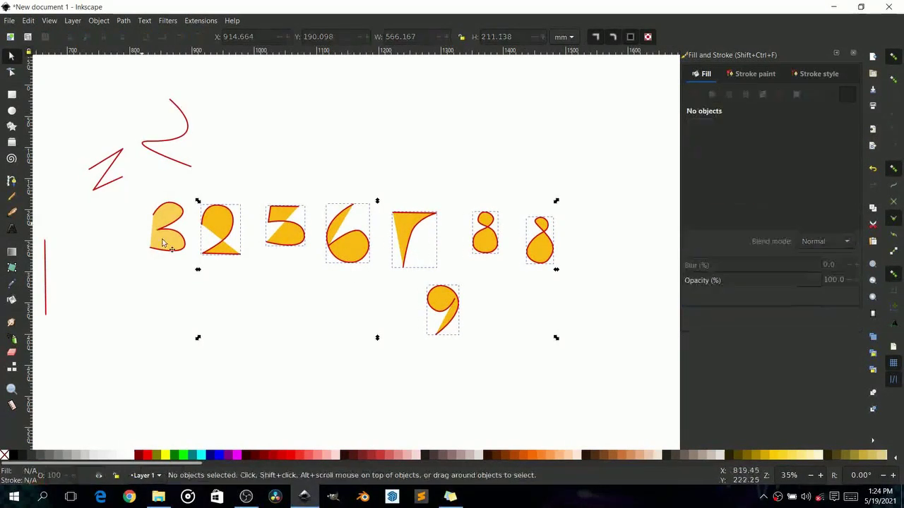
Examine how the flat fill spans the open-ended numbers compared with the loops of the two 8s.
scroll(164, 240, "up", 6)
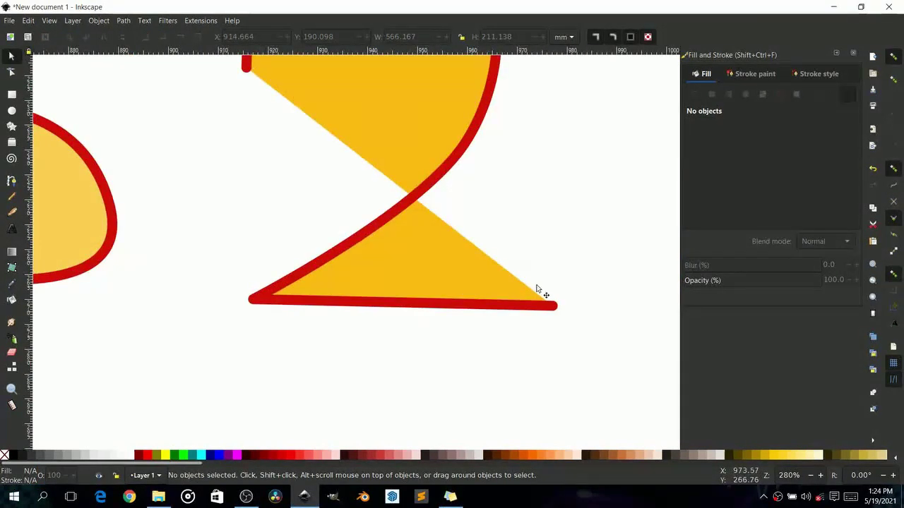
scroll(315, 304, "down", 4)
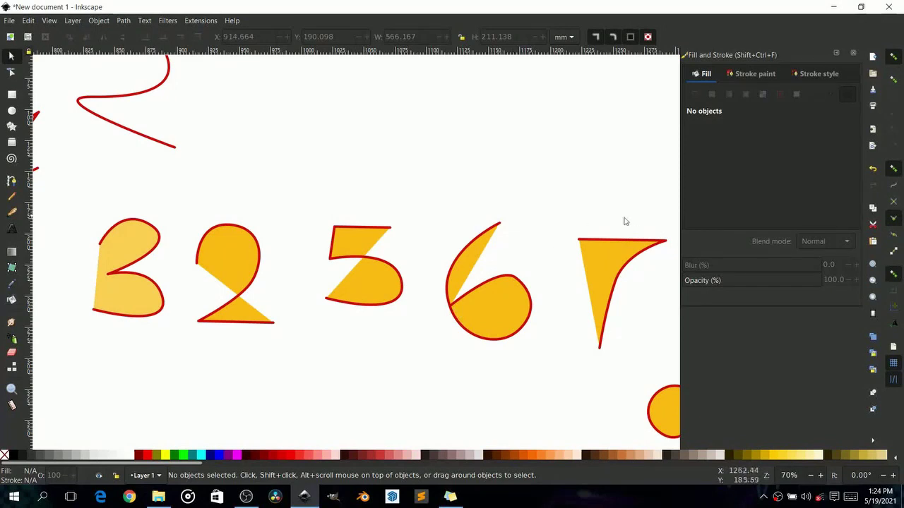
left_click_drag(667, 413, 430, 351)
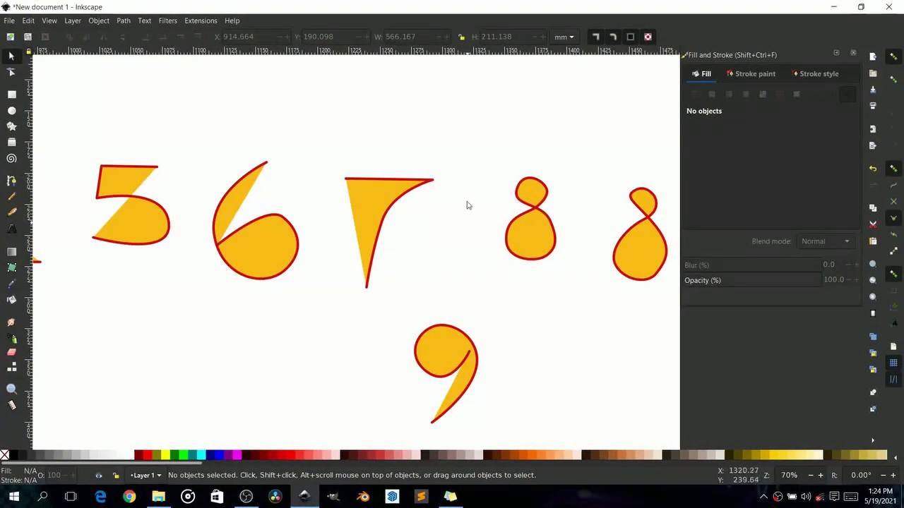
scroll(363, 232, "down", 6)
scroll(321, 281, "up", 8)
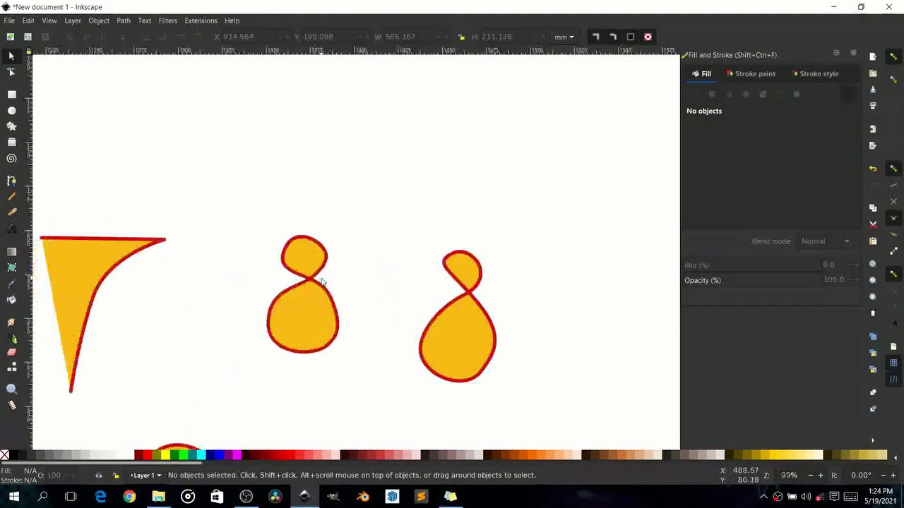
scroll(317, 308, "down", 4)
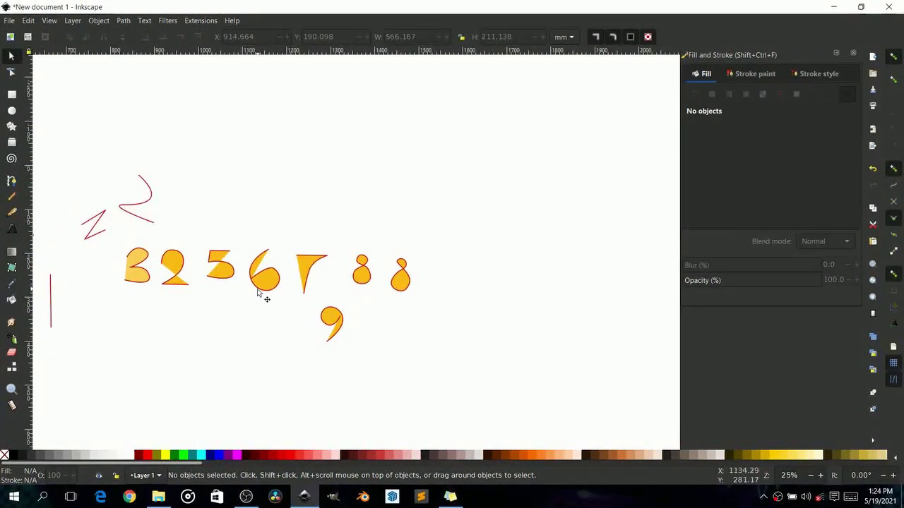
scroll(259, 293, "down", 4)
scroll(365, 264, "up", 6)
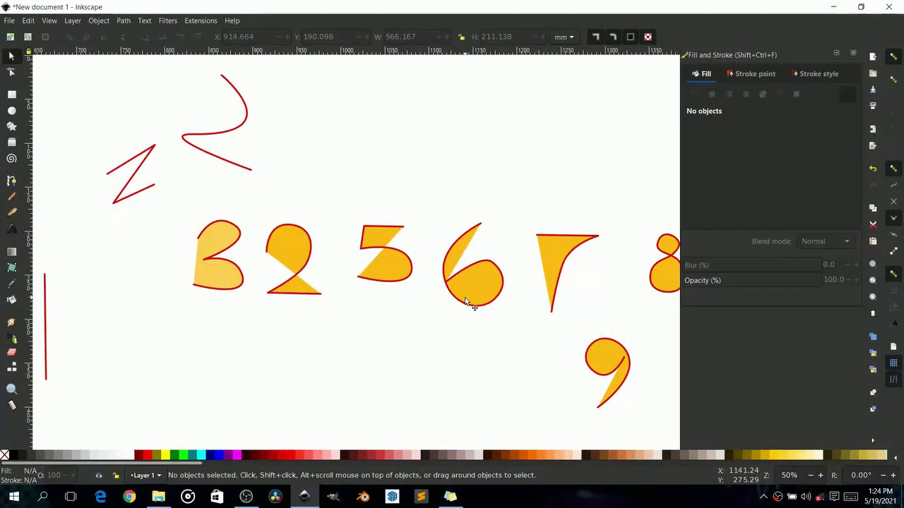
scroll(494, 326, "down", 3)
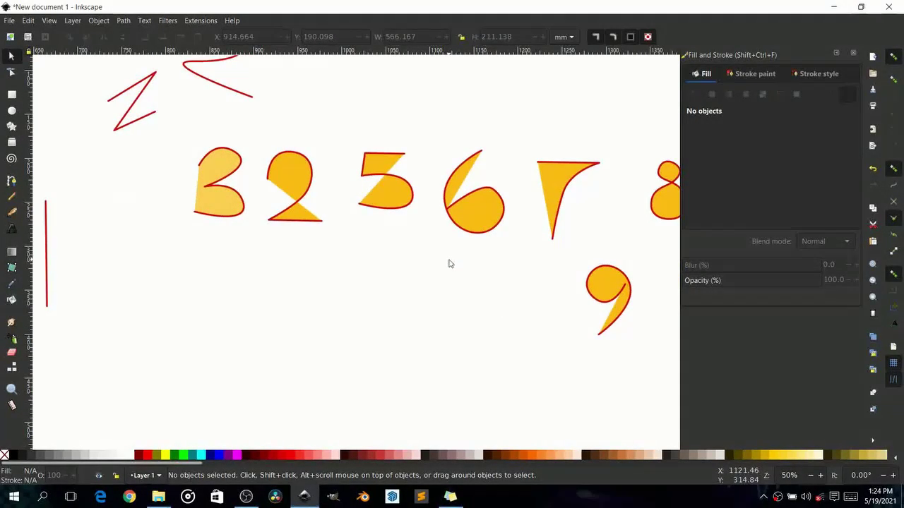
Draw a P with the Bezier tool in the empty area below the letters, with a straight stem and a curved bowl ending on the stem.
left_click_drag(343, 251, 445, 166)
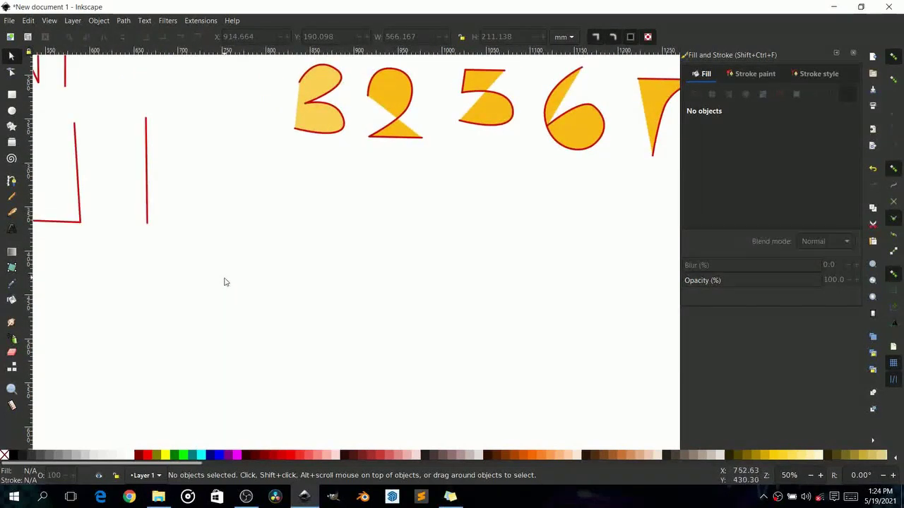
scroll(211, 295, "down", 2)
left_click_drag(210, 295, 388, 246)
scroll(382, 334, "up", 2)
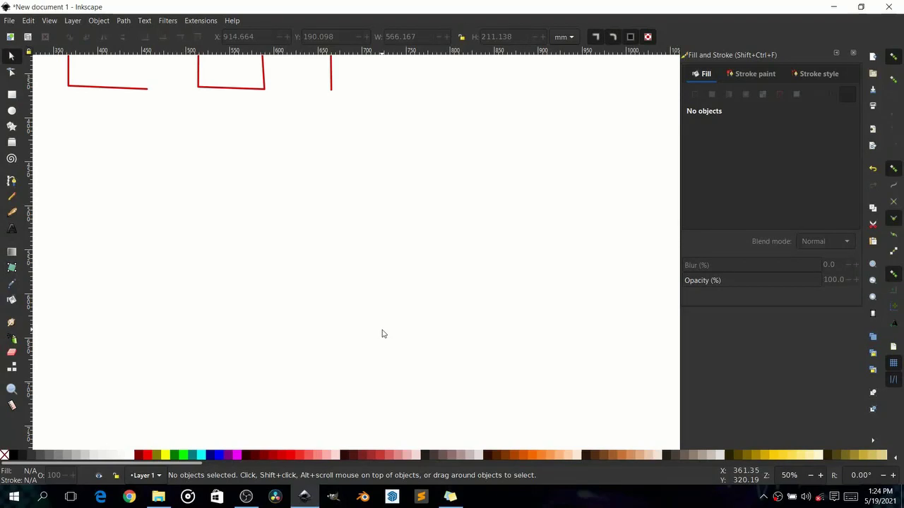
scroll(352, 250, "up", 1)
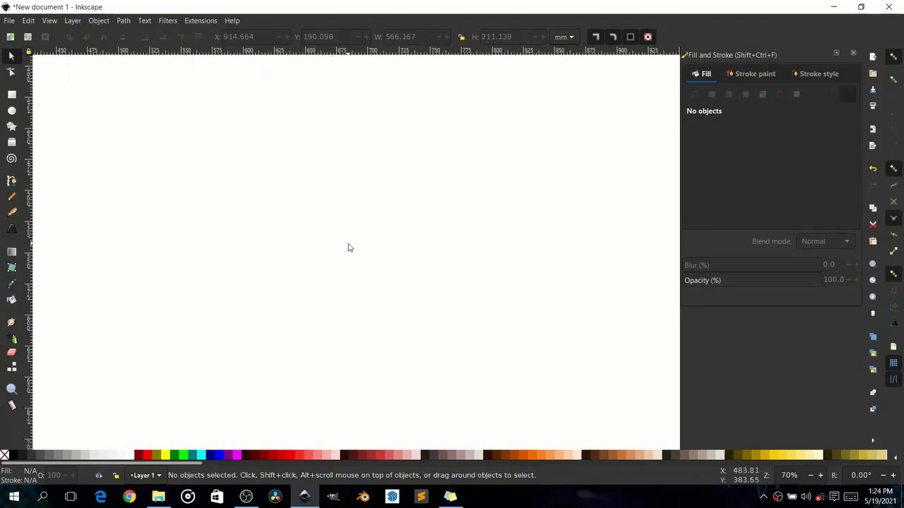
left_click(12, 182)
left_click(294, 344)
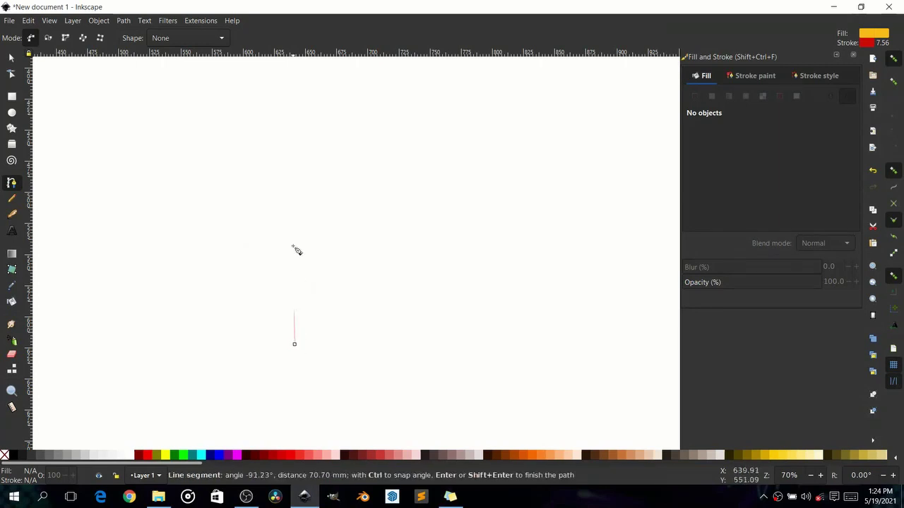
left_click(288, 160)
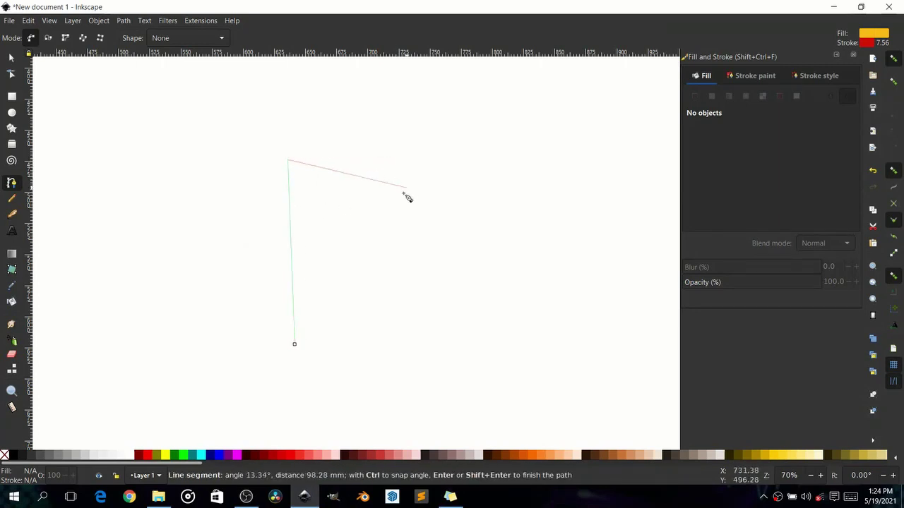
left_click_drag(397, 207, 397, 275)
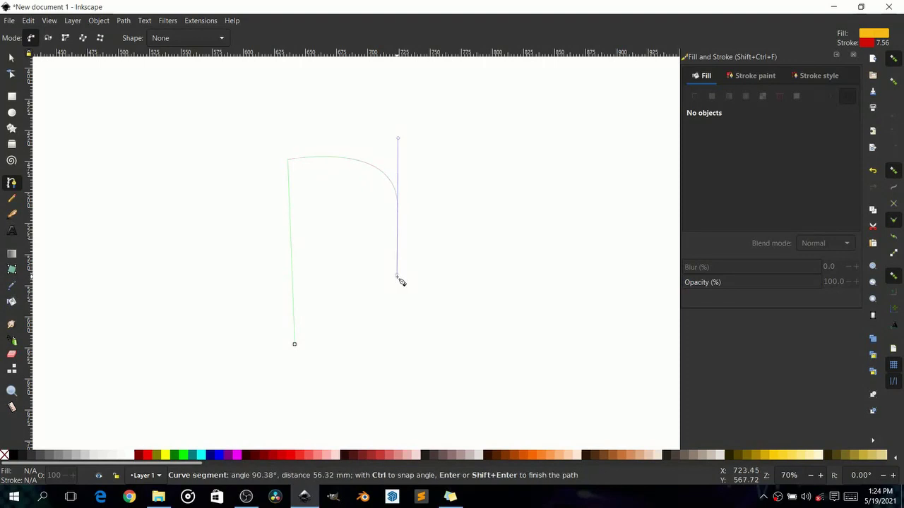
double_click(293, 267)
Remove the fill from the new P and open its stroke style settings.
left_click_drag(297, 274, 180, 302)
scroll(180, 302, "up", 3)
scroll(307, 298, "up", 1)
scroll(311, 283, "down", 3)
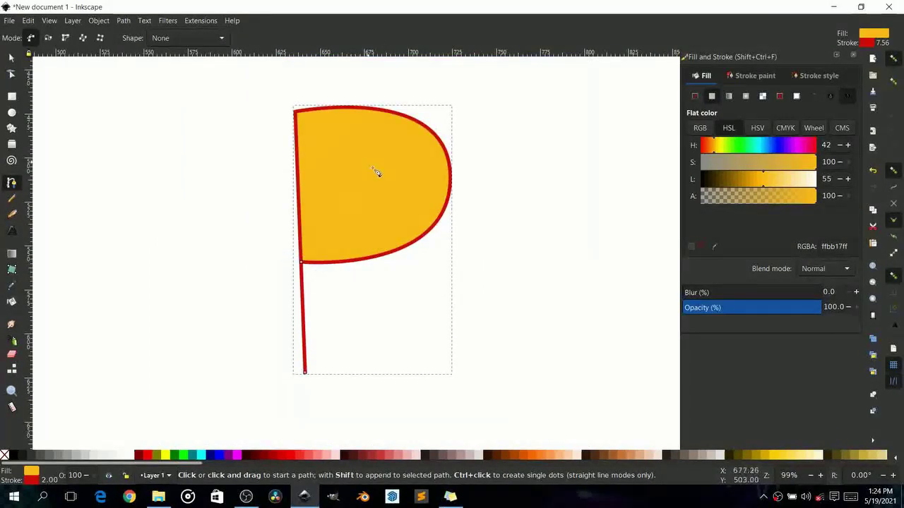
left_click(695, 96)
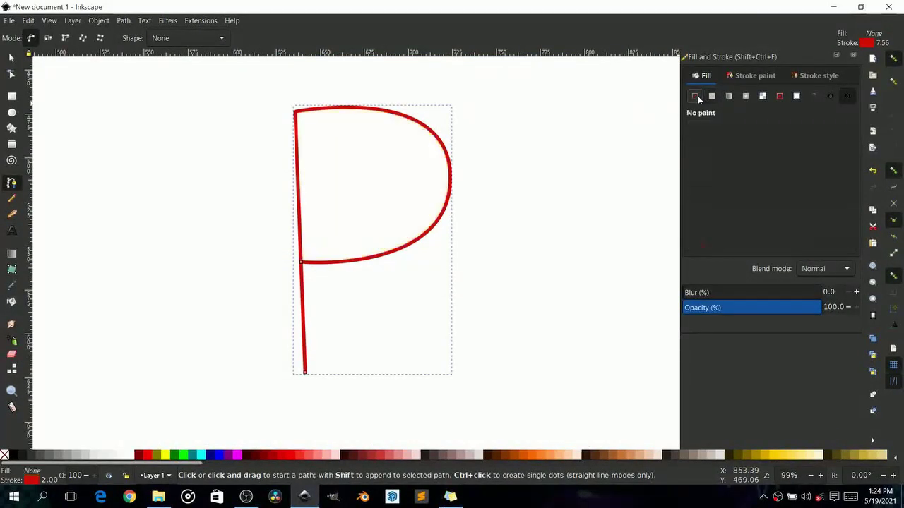
left_click(749, 76)
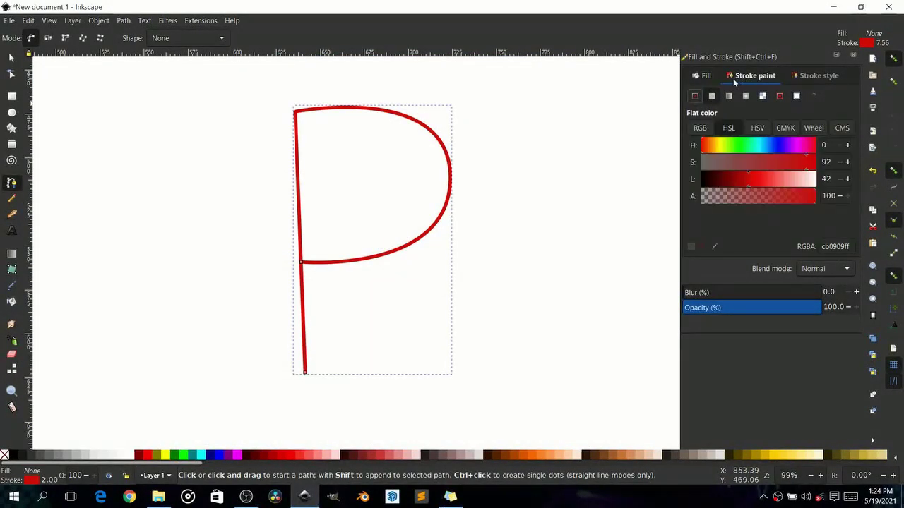
left_click(804, 77)
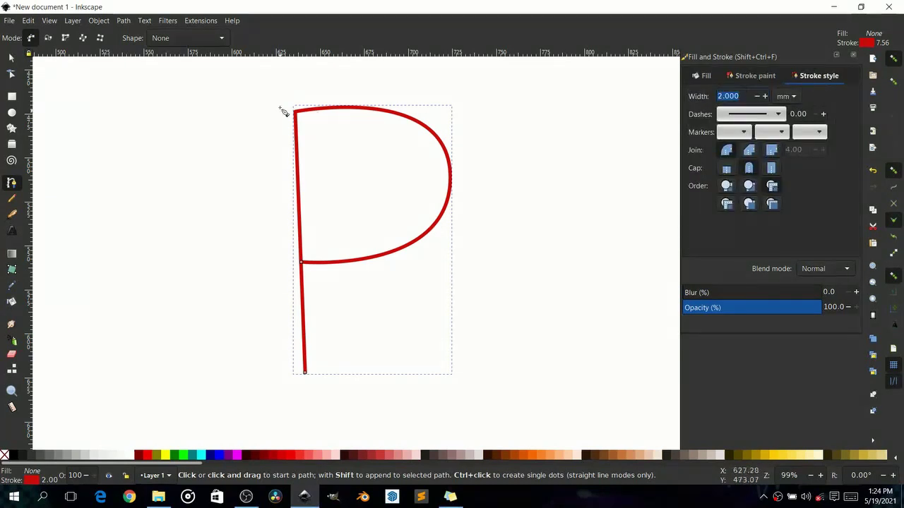
Bring the P into node editing, select the corner node joining its stem and bowl, and examine the adjoining segments.
scroll(300, 118, "up", 3, "ctrl")
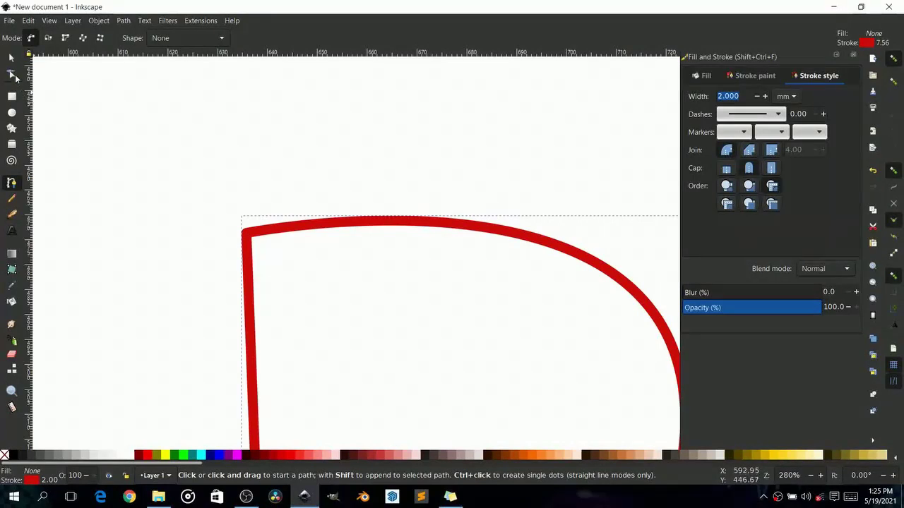
left_click(12, 74)
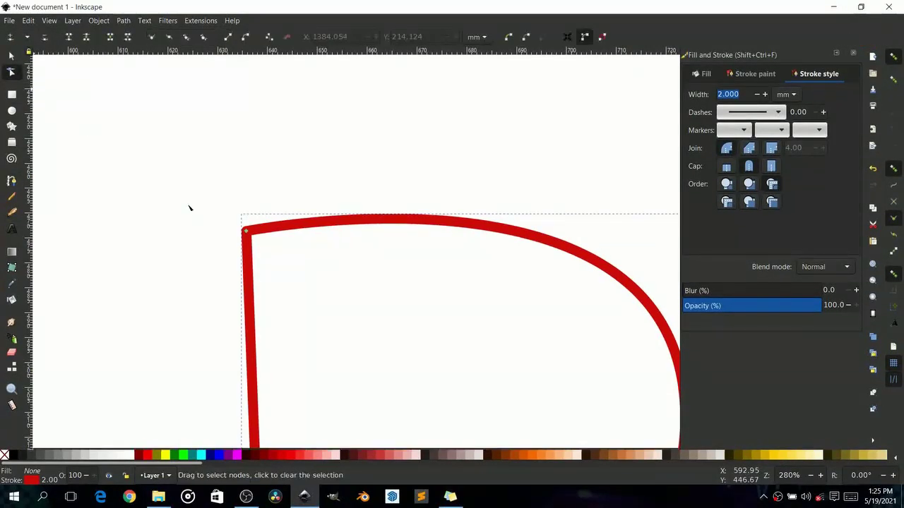
left_click(245, 232)
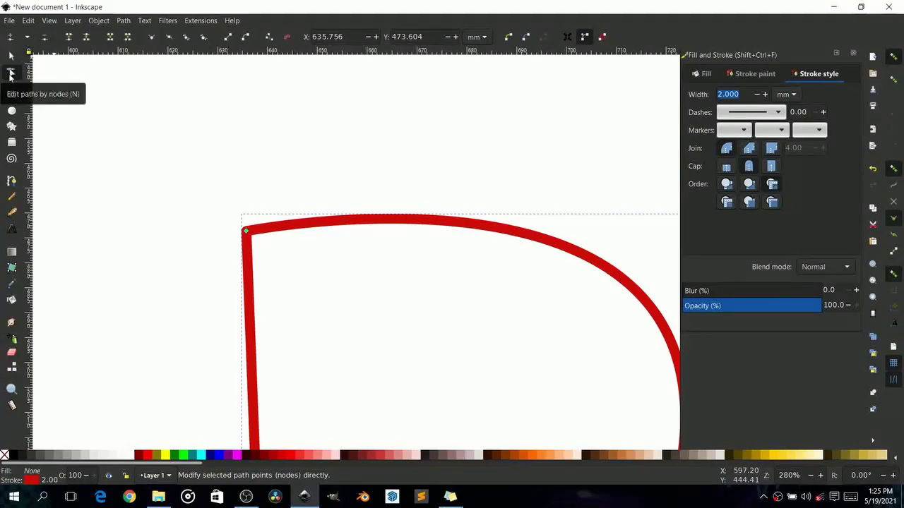
left_click_drag(331, 247, 196, 142)
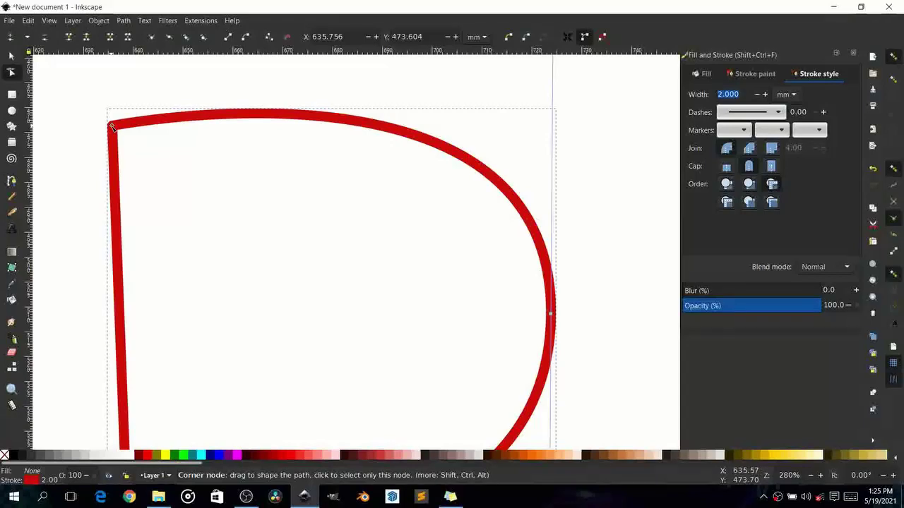
left_click_drag(165, 183, 325, 308)
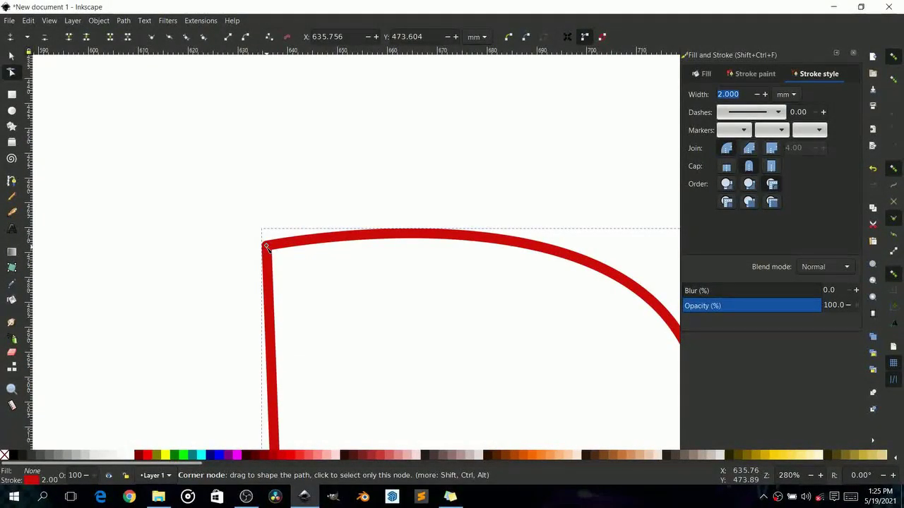
left_click_drag(327, 286, 171, 204)
left_click_drag(343, 231, 237, 156)
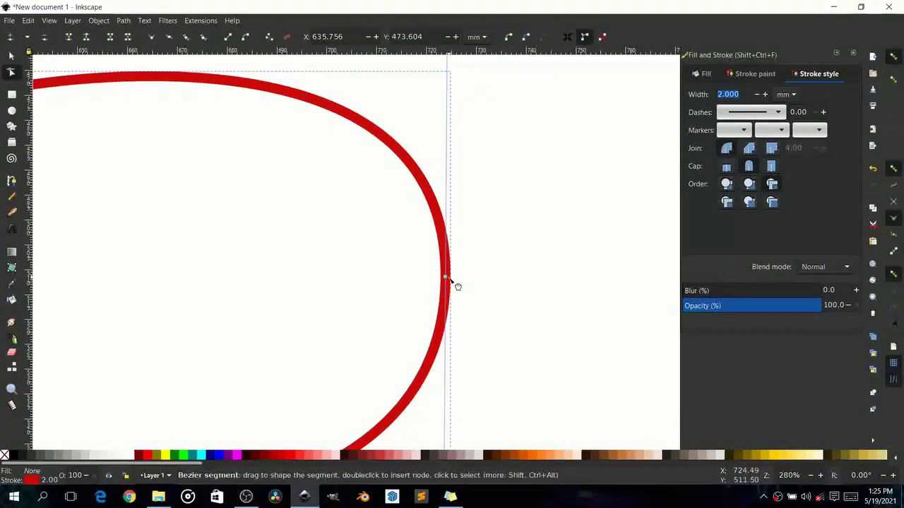
Try flattening the underside of the P's bowl by shortening the lower handle of its outermost curve node.
left_click(447, 277)
left_click_drag(448, 289, 572, 305)
scroll(313, 256, "down", 2)
left_click_drag(322, 252, 400, 252)
scroll(400, 253, "down", 2)
scroll(400, 252, "up", 1)
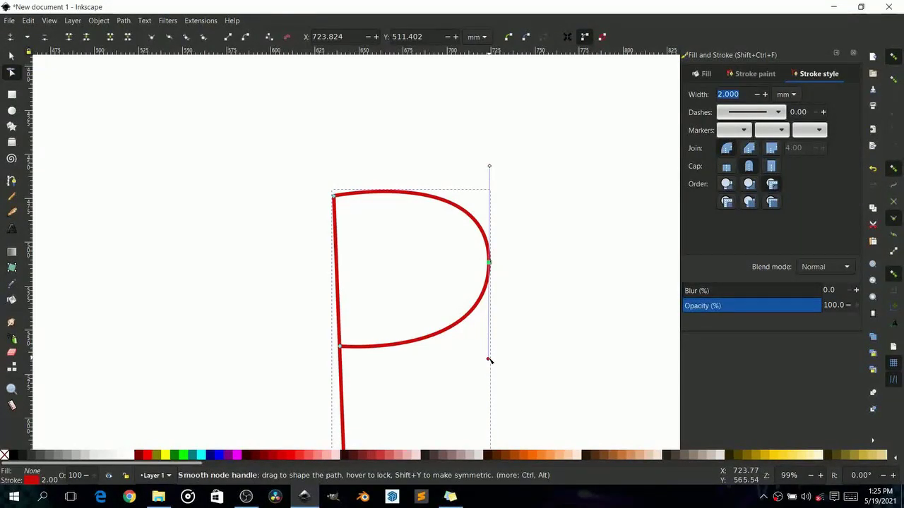
left_click_drag(489, 361, 491, 277)
scroll(478, 269, "down", 6)
scroll(472, 263, "up", 5)
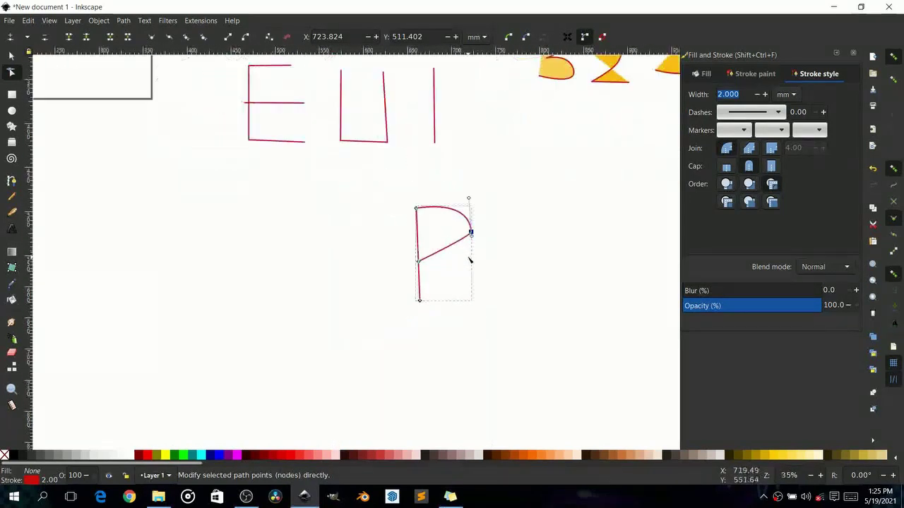
key("ctrl+z")
Paste three copies of the P and arrange them in a row beside the original.
key("s")
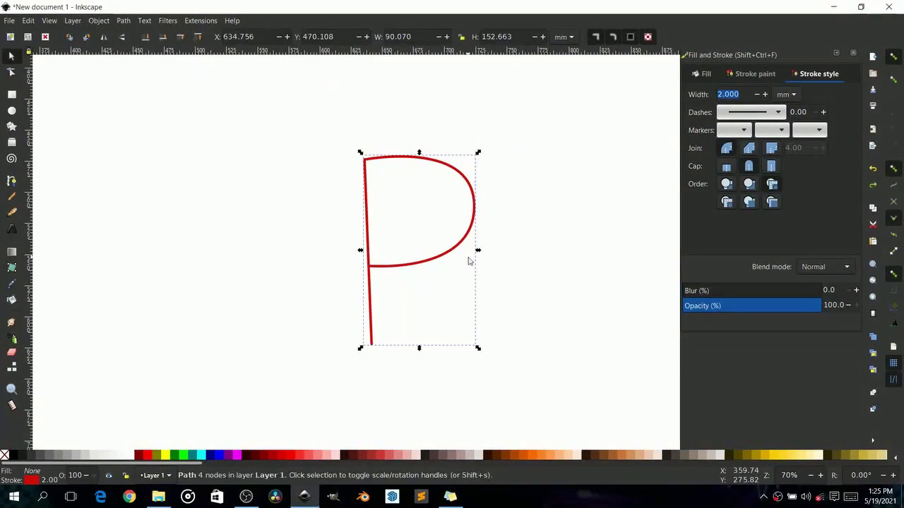
left_click_drag(358, 282, 269, 242)
scroll(269, 240, "down", 2)
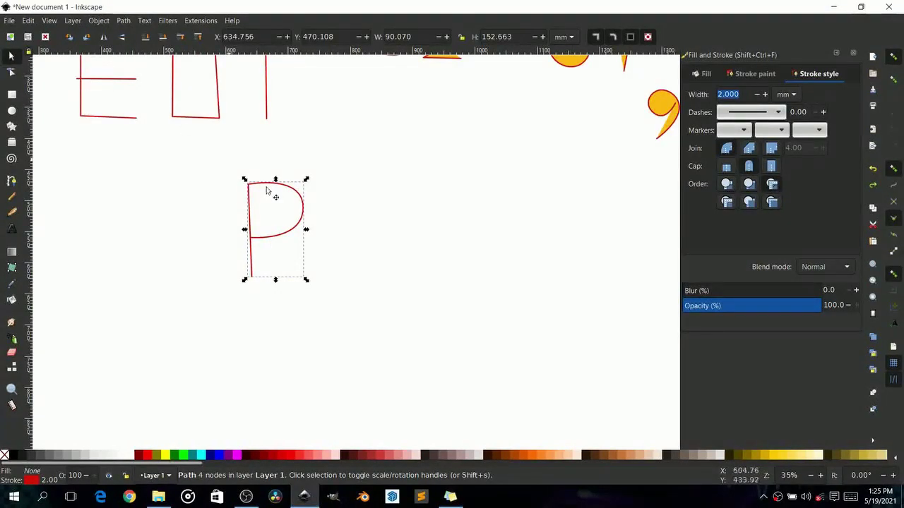
key("ctrl+v")
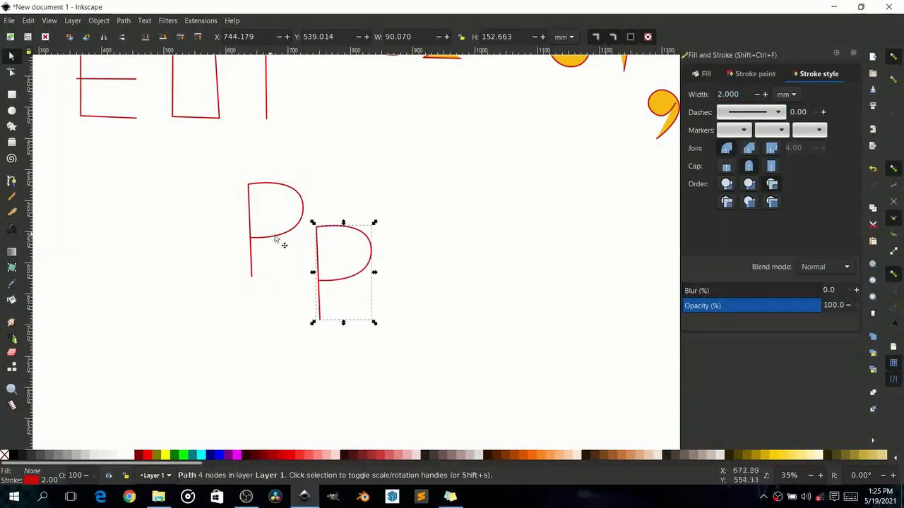
left_click_drag(319, 253, 351, 216)
key("ctrl+v")
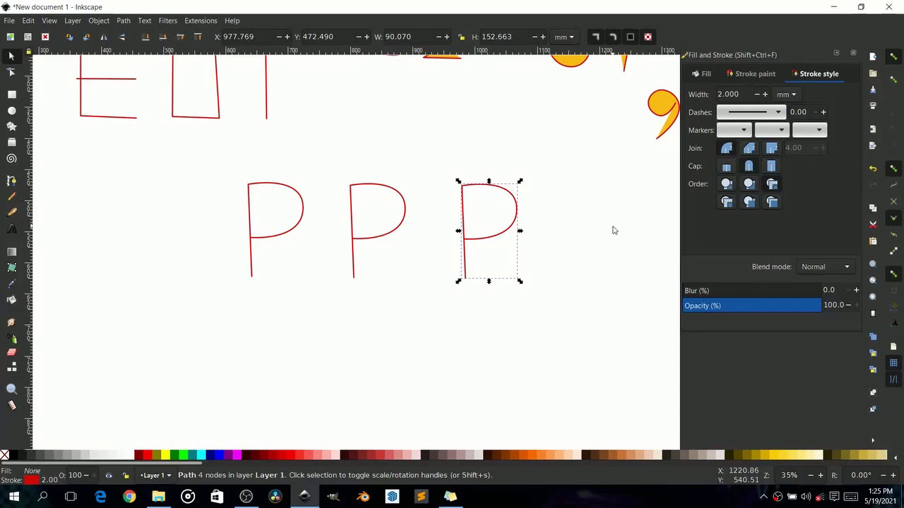
key("ctrl+v")
scroll(342, 287, "up", 1)
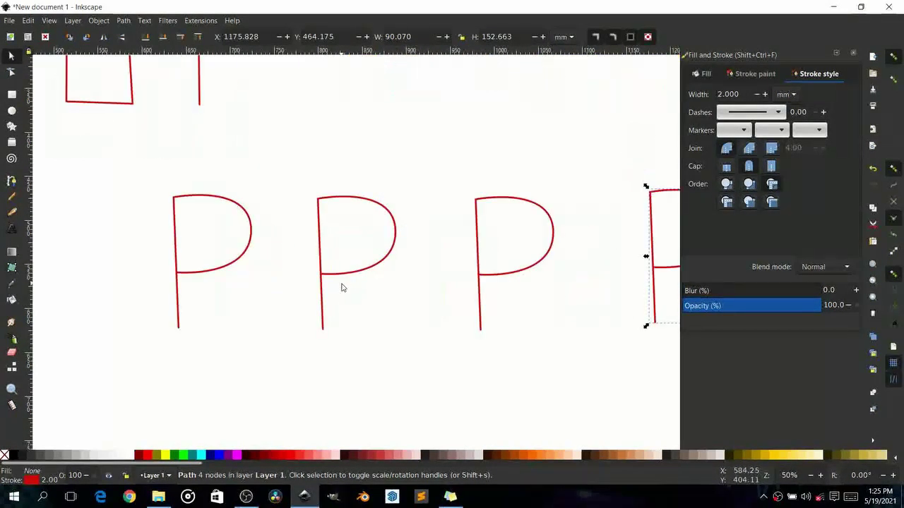
Reshape the copied bowls with the outermost node's handles: shorten the second P's lower handle, lengthen the third's upper handle and both of the fourth's.
left_click(12, 71)
left_click(374, 266)
left_click(395, 233)
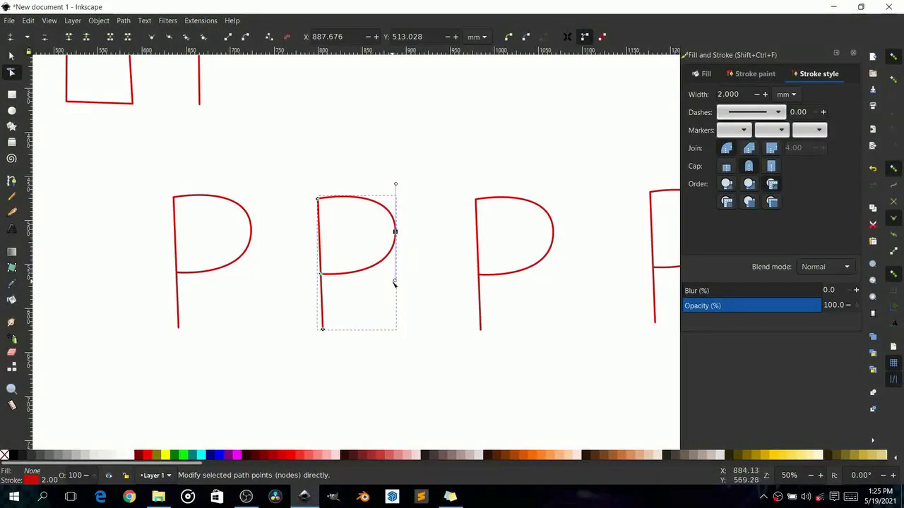
left_click_drag(395, 281, 397, 243)
left_click(422, 271)
left_click_drag(389, 298, 243, 316)
left_click(393, 284)
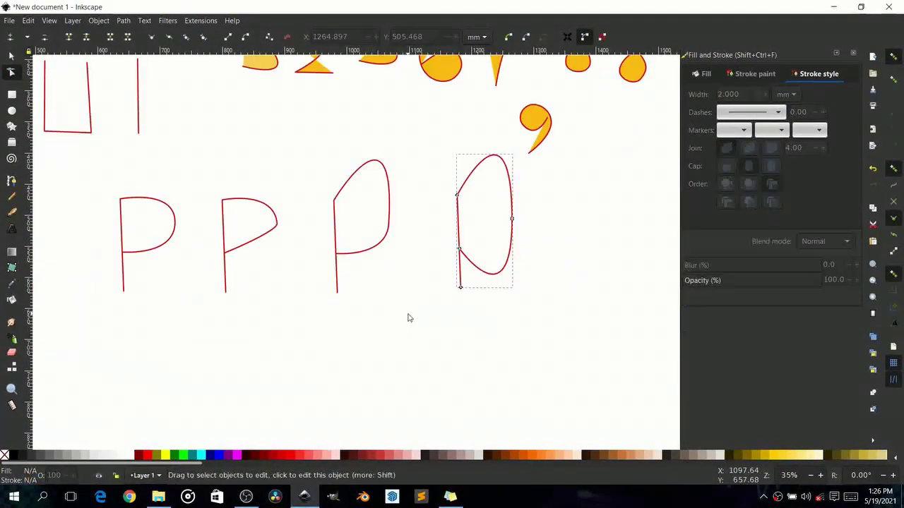
Clear the selection and compare the bowl shapes of the four P variants.
key("s")
left_click(149, 240)
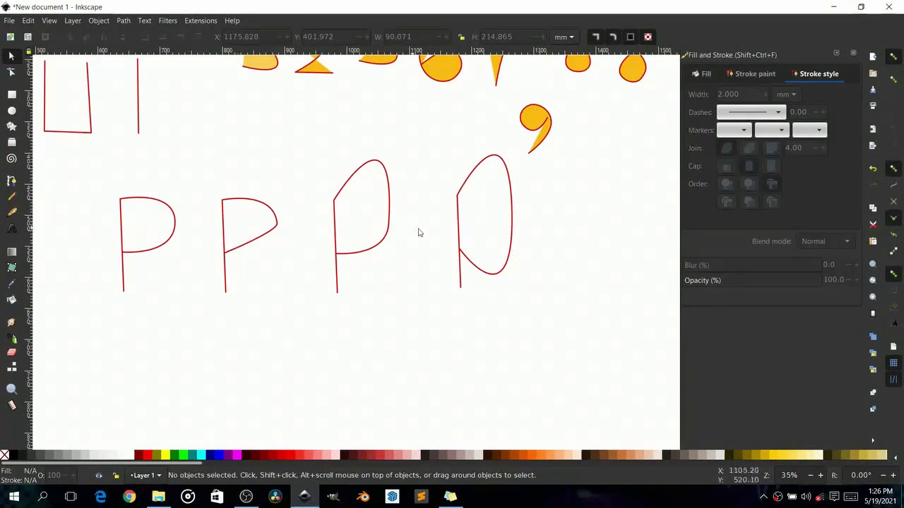
scroll(443, 265, "down", 2)
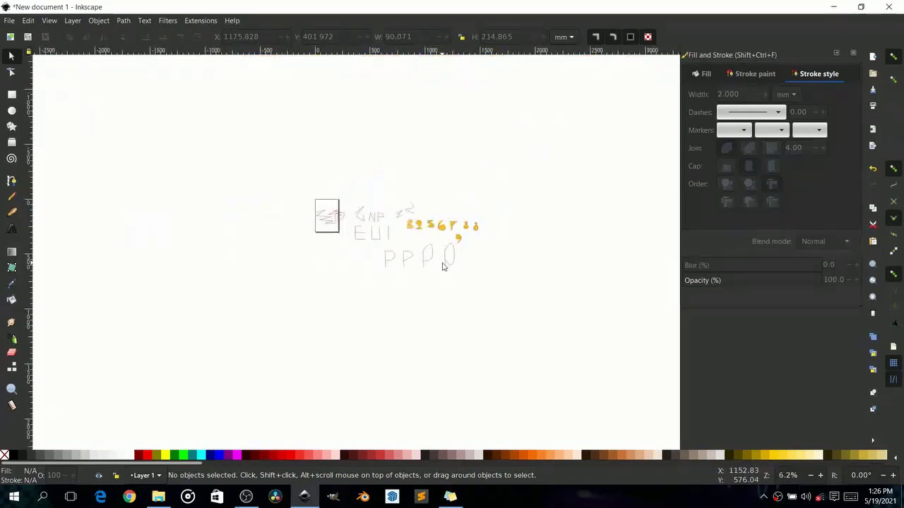
scroll(302, 261, "up", 2)
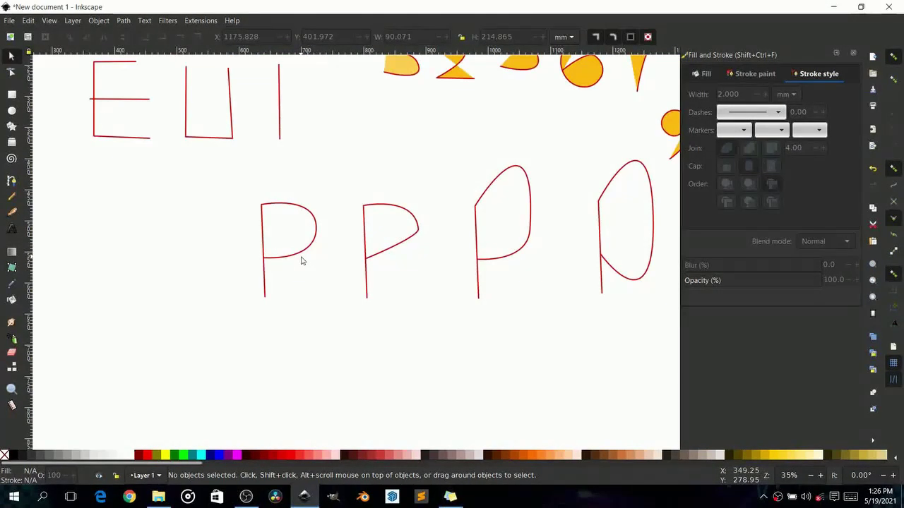
scroll(264, 246, "down", 3)
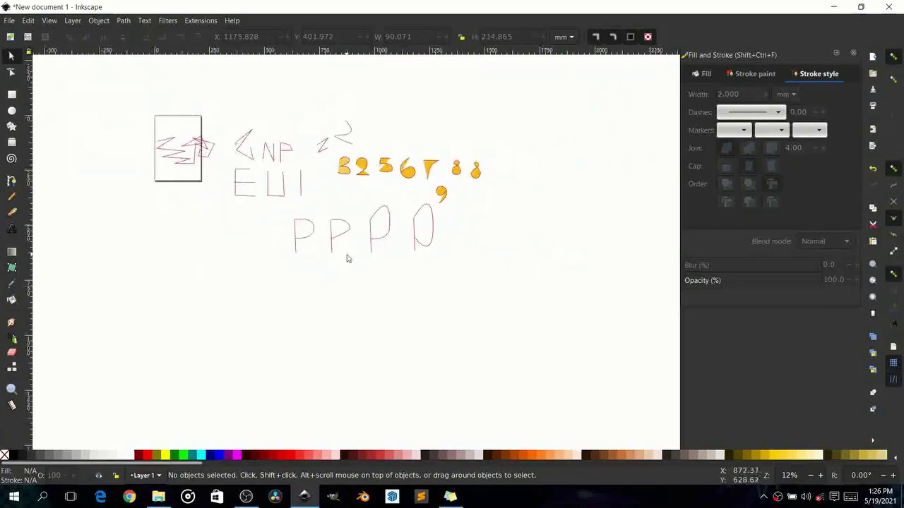
Start a block-style 2 with the Bezier tool below the Ps, drawing a short straight tip, the curved outer edge and the base's upper edge.
scroll(332, 269, "up", 5)
scroll(331, 271, "down", 2)
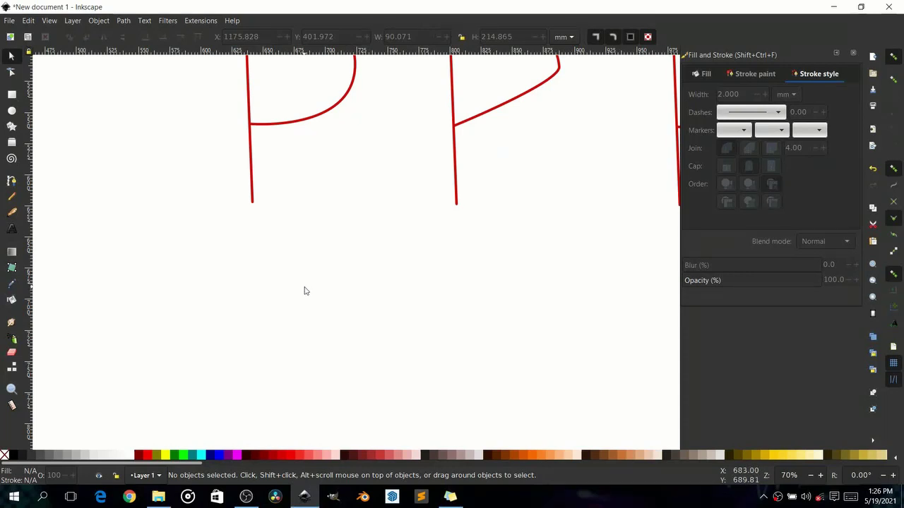
key("b")
left_click_drag(270, 269, 306, 254)
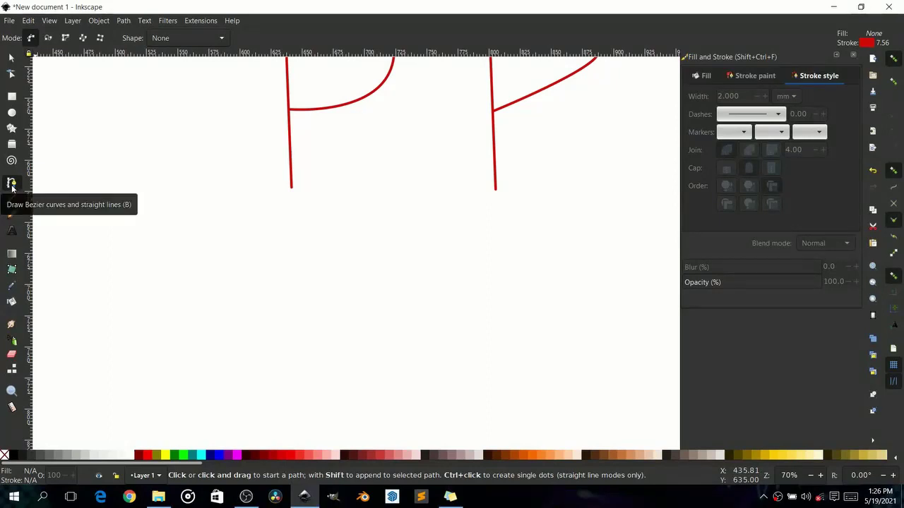
scroll(355, 336, "down", 4)
scroll(319, 246, "left", 1)
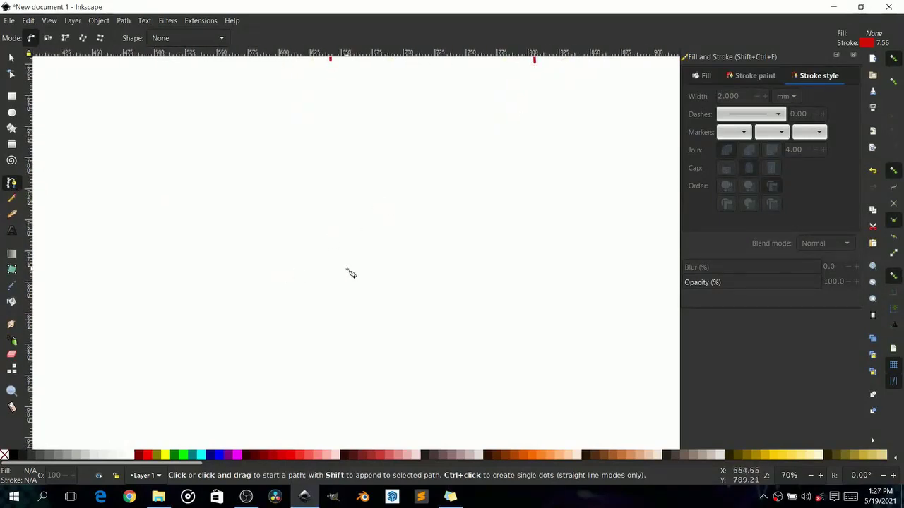
left_click(342, 266)
left_click(310, 266)
left_click_drag(394, 193, 471, 209)
left_click_drag(459, 308, 448, 348)
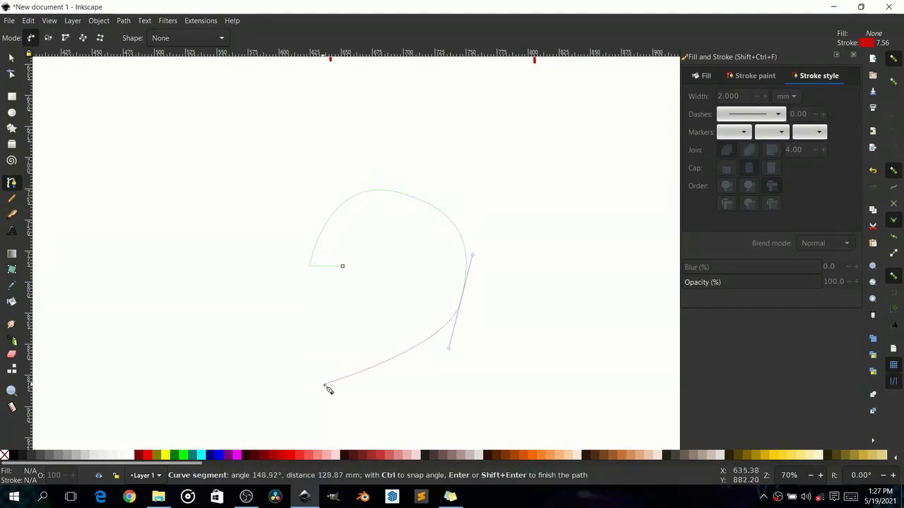
left_click(338, 390)
left_click(485, 385)
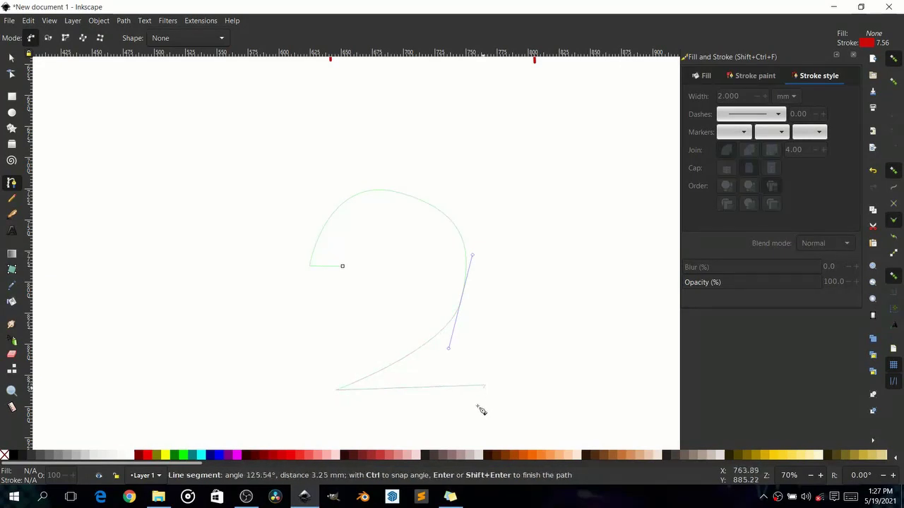
Finish the 2's outline with straight sides around the base and a curved inner edge, closing the path at its starting node.
left_click(483, 415)
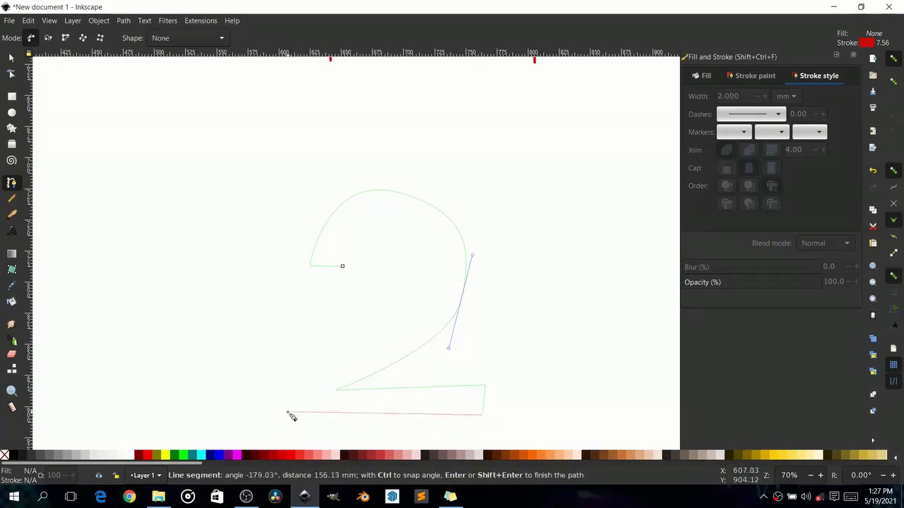
left_click(292, 416)
left_click(293, 371)
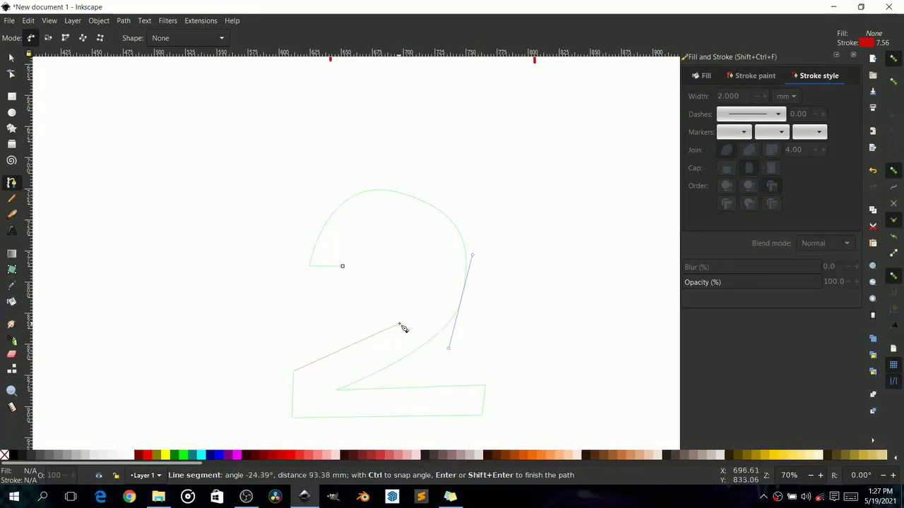
left_click_drag(427, 297, 446, 247)
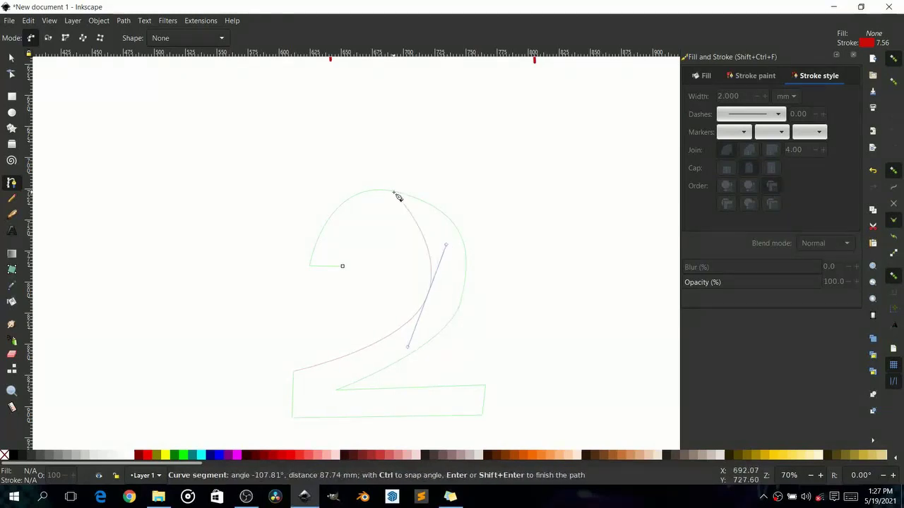
left_click_drag(386, 209, 362, 216)
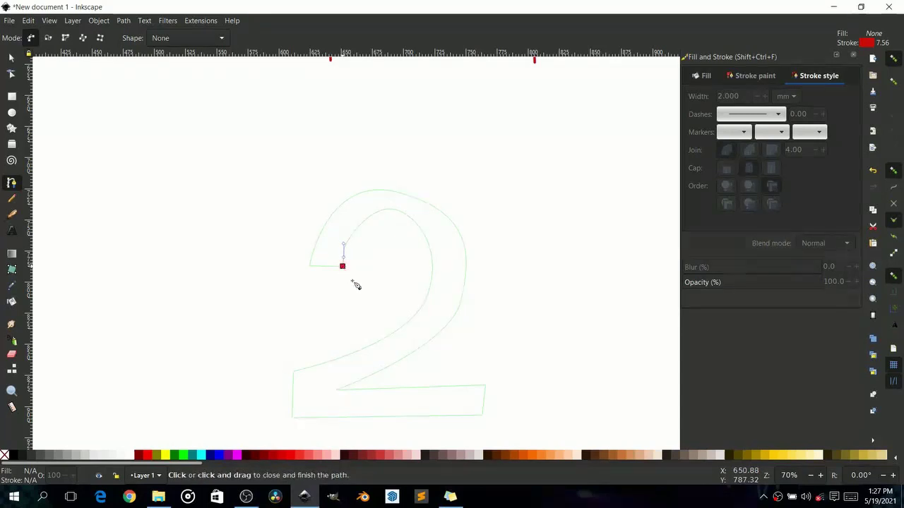
left_click(344, 267)
Fill the closed 2 with a flat blue of hue 205 and lightness 40, colour 0078cdff.
left_click_drag(409, 298, 343, 256)
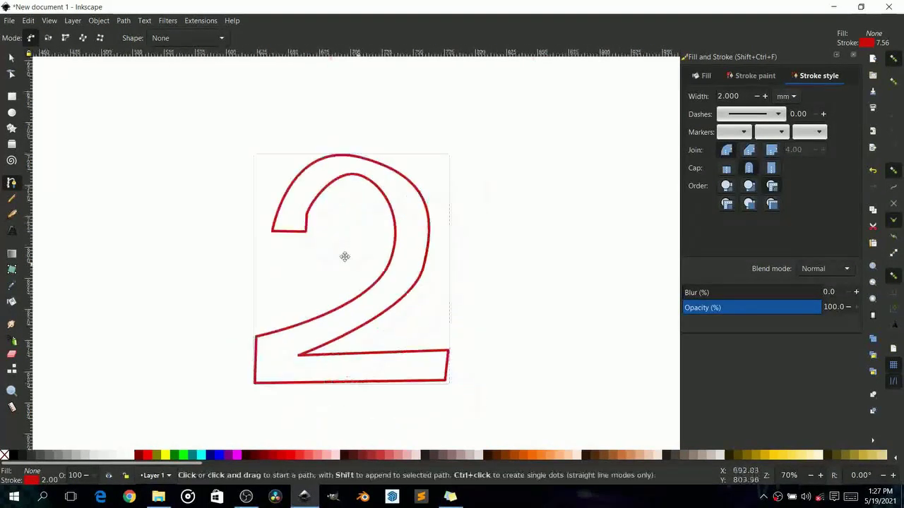
left_click(705, 76)
left_click(713, 96)
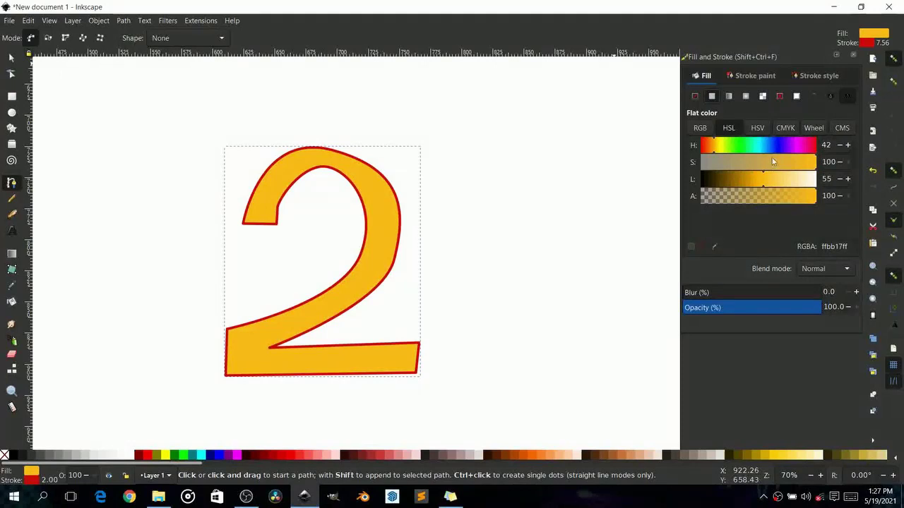
left_click_drag(745, 147, 766, 146)
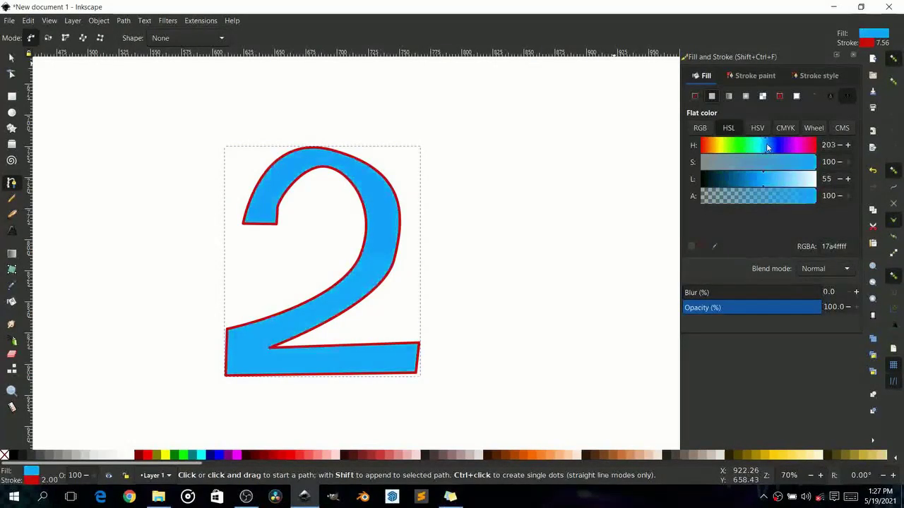
left_click_drag(773, 179, 747, 181)
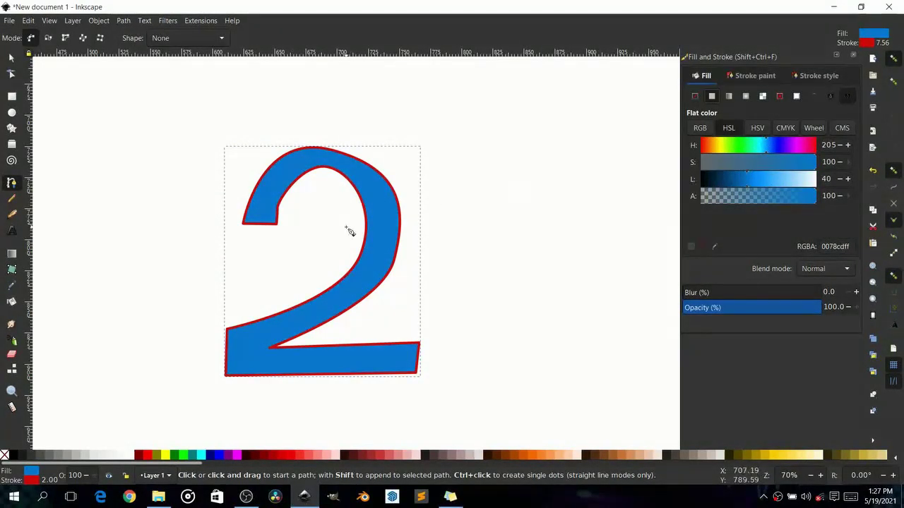
Switch to the selection tool and examine the filled 2 both among the other shapes and up close.
left_click(11, 56)
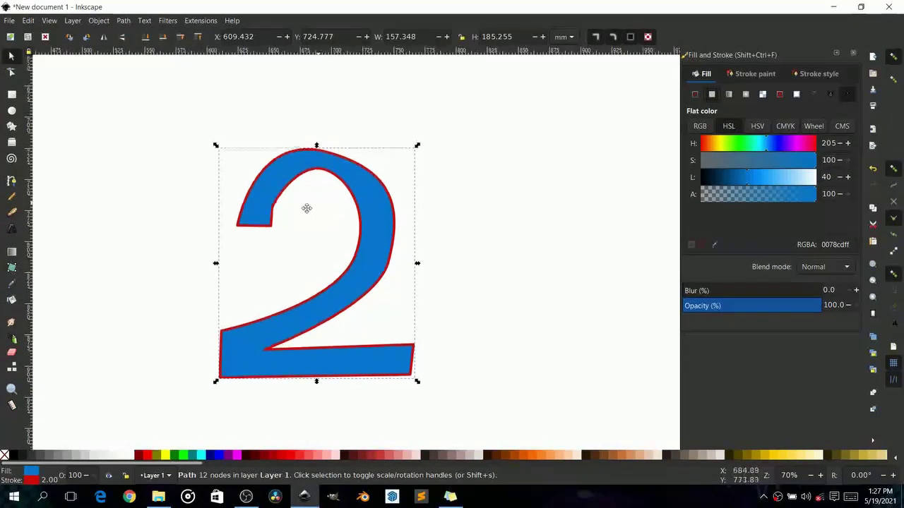
scroll(268, 225, "down", 2)
left_click_drag(268, 222, 311, 284)
scroll(312, 284, "down", 4)
scroll(312, 282, "up", 5)
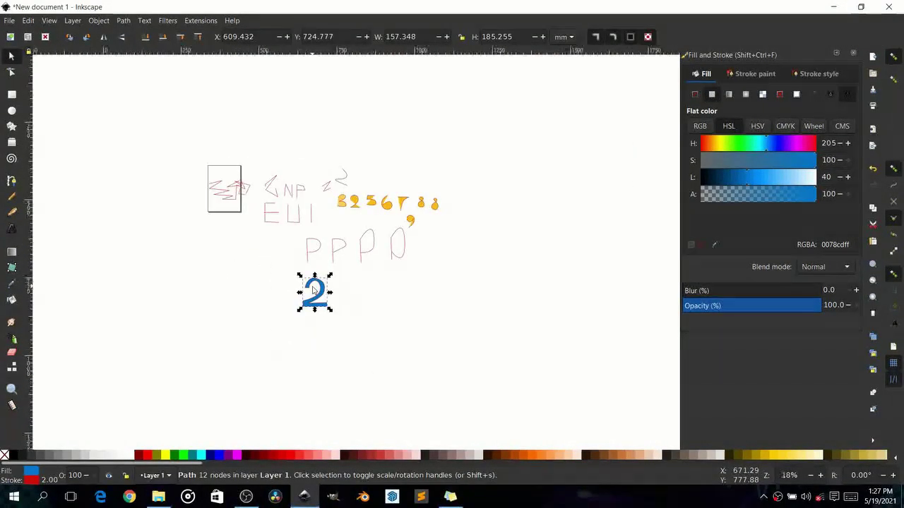
scroll(276, 218, "up", 2)
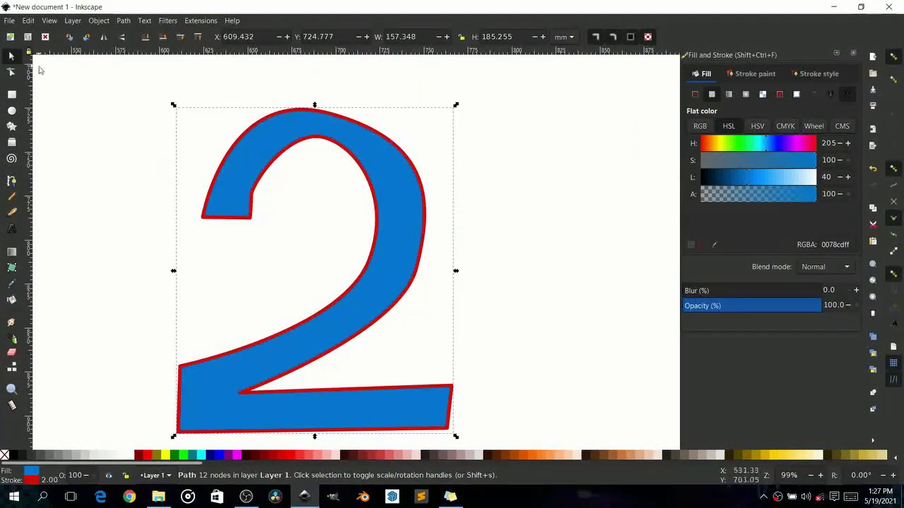
Move the node on the 2's outer right edge outward to about X 770, Y 816, and lengthen the top node's outer-left handle.
left_click(11, 72)
left_click(417, 269)
left_click_drag(416, 270, 459, 269)
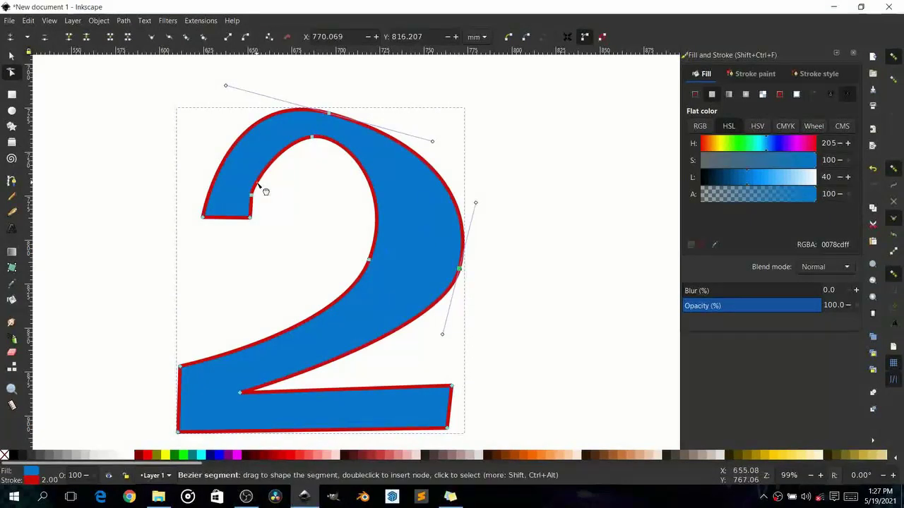
left_click_drag(228, 86, 167, 67)
scroll(299, 296, "down", 3)
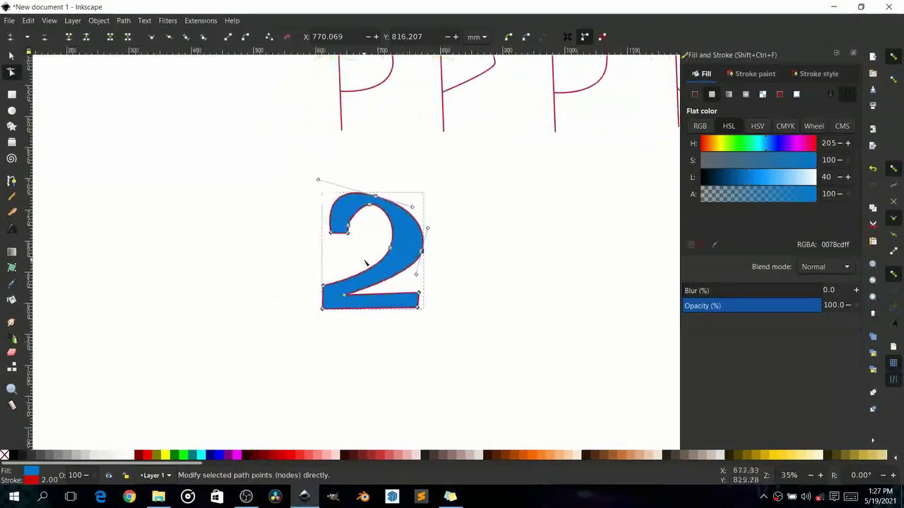
left_click(303, 284)
key("s")
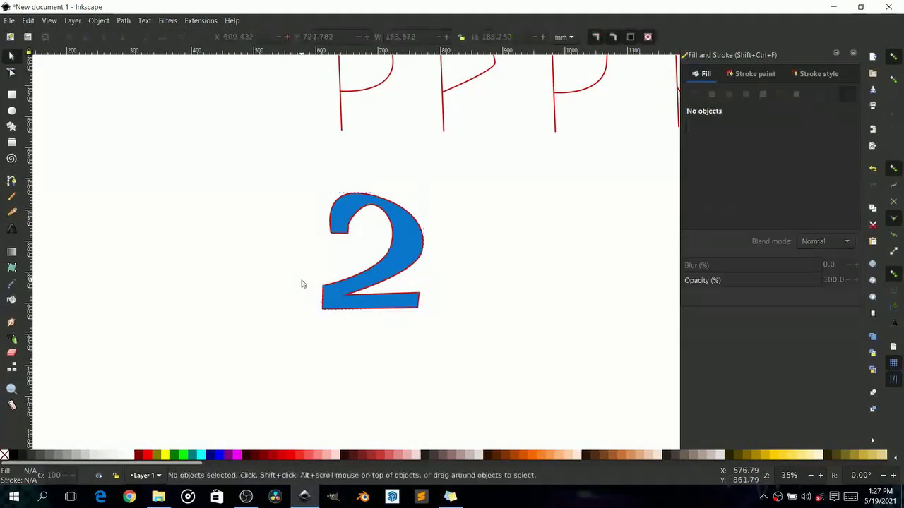
scroll(307, 309, "down", 2)
scroll(306, 306, "up", 3)
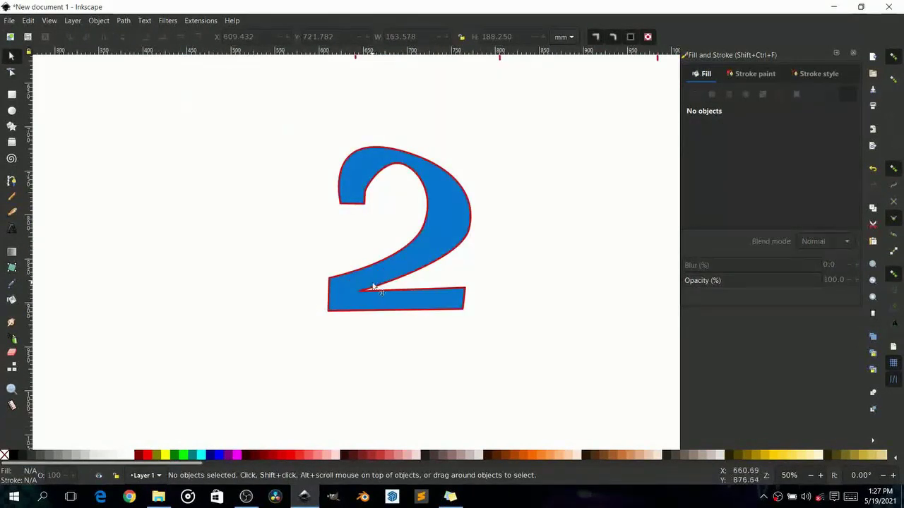
Tilt the smooth handles of the 2's outer right node by swinging its lower handle inward toward the stem.
key("n")
scroll(406, 258, "up", 1)
left_click_drag(447, 156, 411, 158)
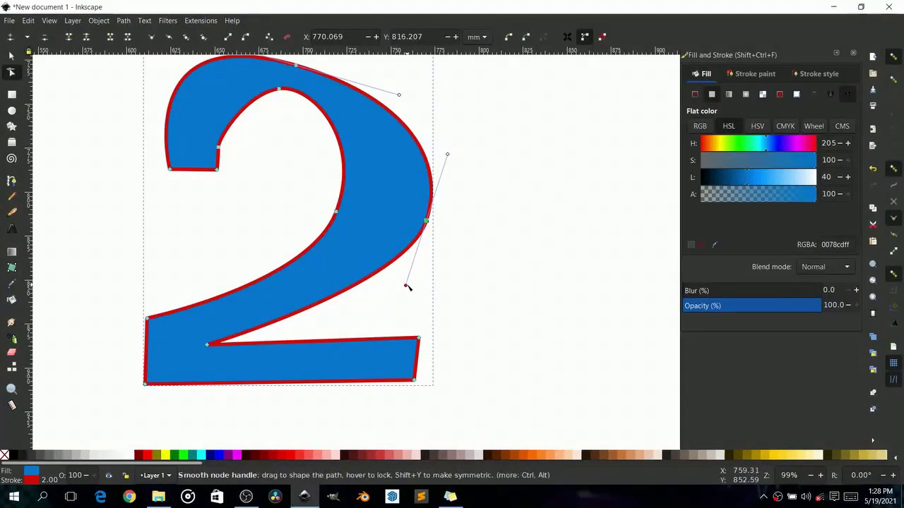
left_click_drag(416, 284, 387, 280)
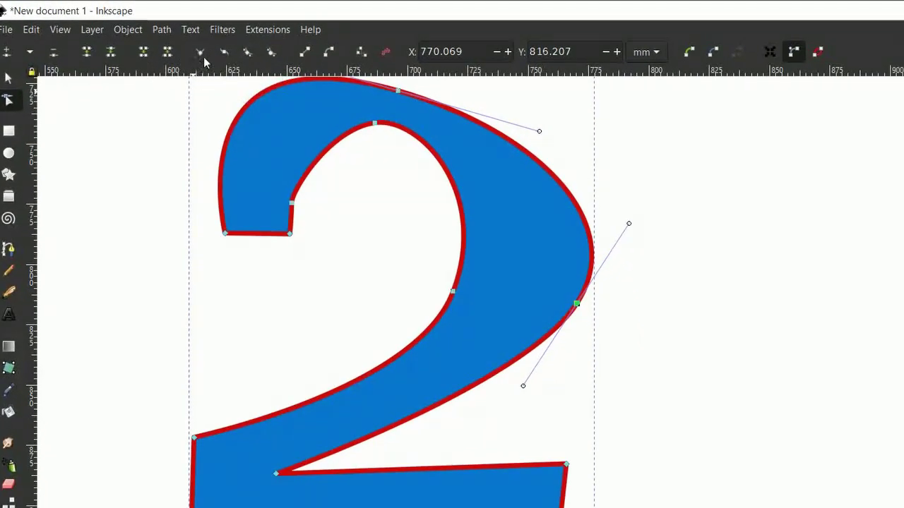
Make the outer right node a cusp and swing its two handles independently, pulling the lower one up inside the 2.
left_click(203, 57)
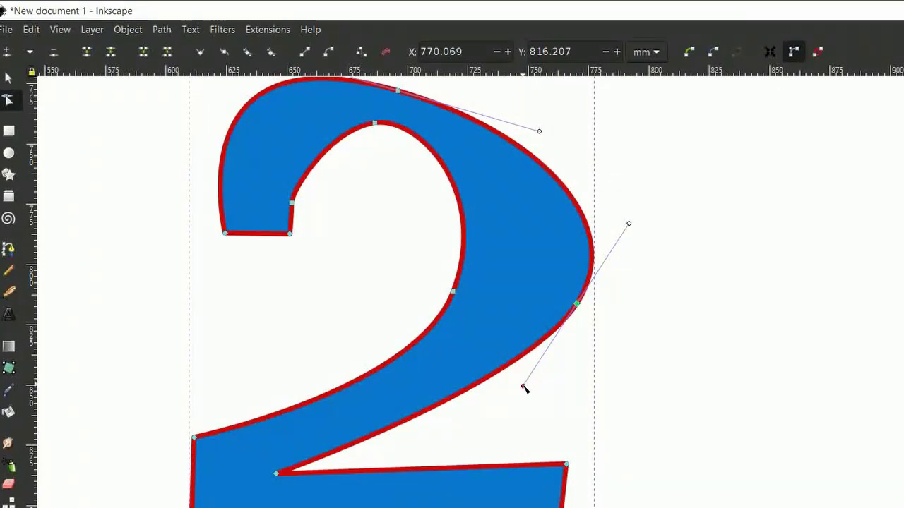
left_click_drag(523, 388, 535, 206)
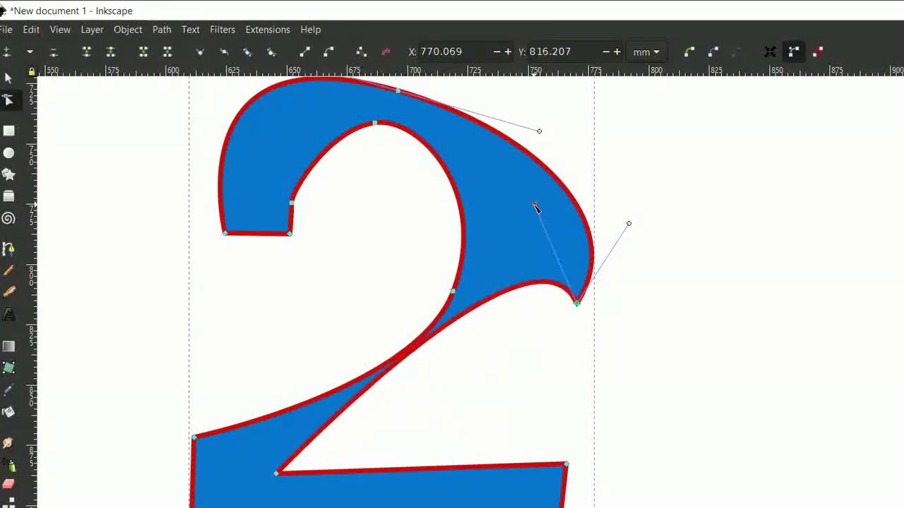
mouse_move(628, 226)
left_mouse_down()
mouse_move(659, 285)
mouse_move(680, 369)
mouse_move(620, 214)
left_mouse_up()
Turn the handles of the 2's top outer node to nearly horizontal to level the crown.
scroll(601, 358, "up", 1)
scroll(600, 358, "up", 5)
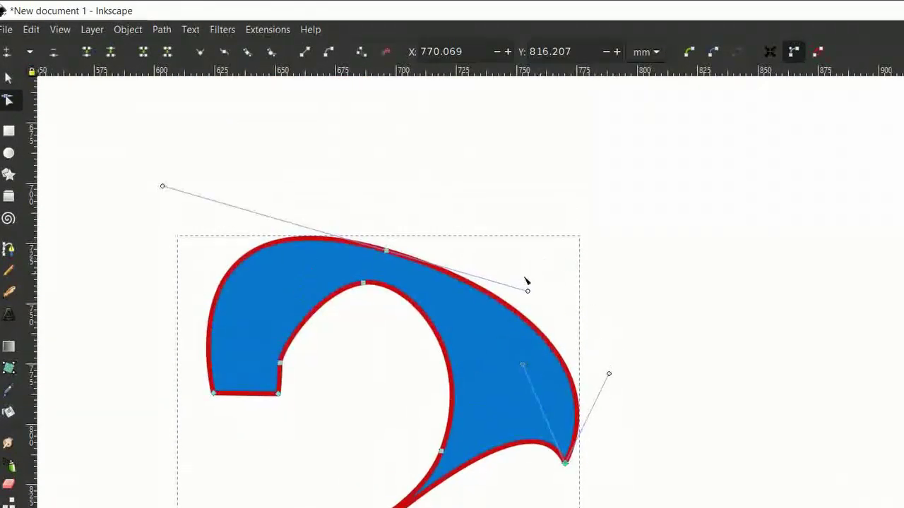
mouse_move(530, 296)
left_mouse_down()
mouse_move(563, 195)
mouse_move(510, 353)
mouse_move(560, 185)
mouse_move(535, 292)
left_mouse_up()
mouse_move(554, 244)
left_mouse_down()
mouse_move(563, 226)
mouse_move(556, 253)
left_mouse_up()
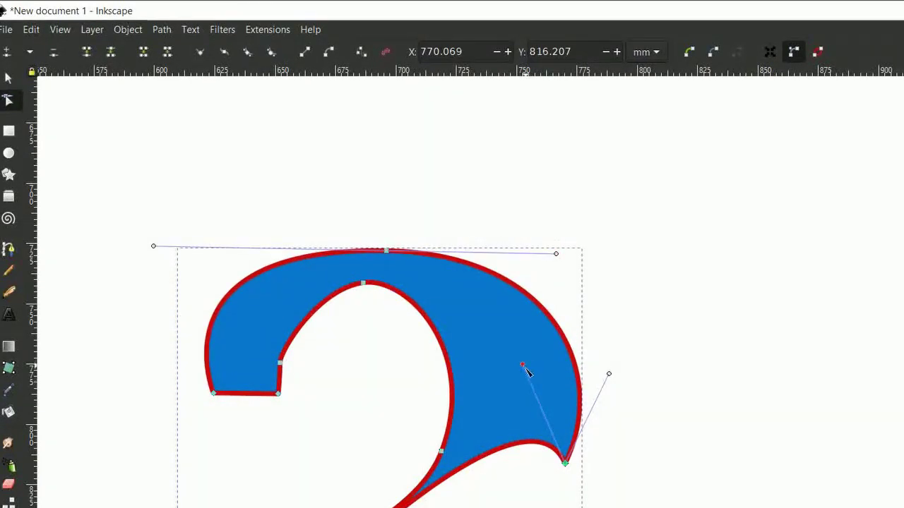
Pull the cusp node's lower handle far outward, down and to the right, to bulge the 2's lower outer curve.
left_click_drag(523, 367, 685, 505)
scroll(559, 355, "down", 3)
scroll(536, 395, "up", 3)
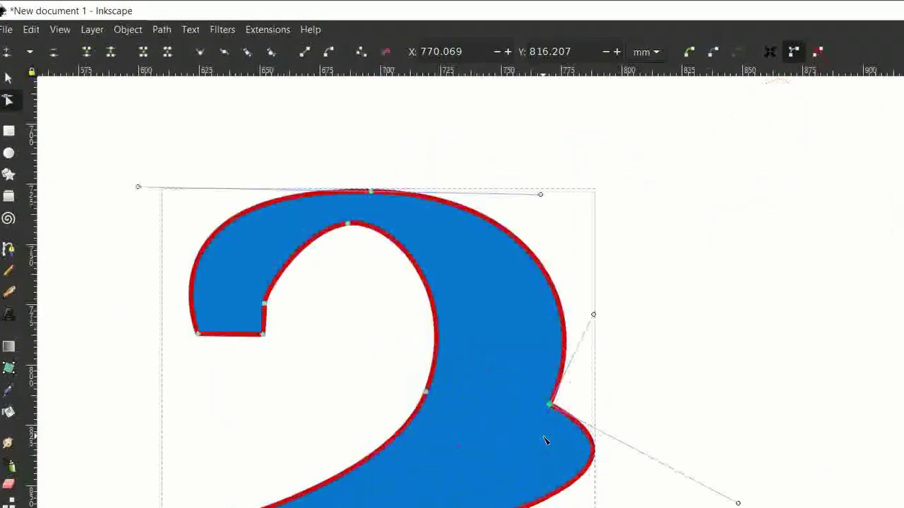
left_click_drag(490, 359, 444, 353)
Place the 2 over the orange 6 and 7, lower it behind them and raise it back in front.
key("s")
scroll(365, 347, "down", 5)
left_click_drag(365, 347, 643, 219)
scroll(644, 219, "up", 3)
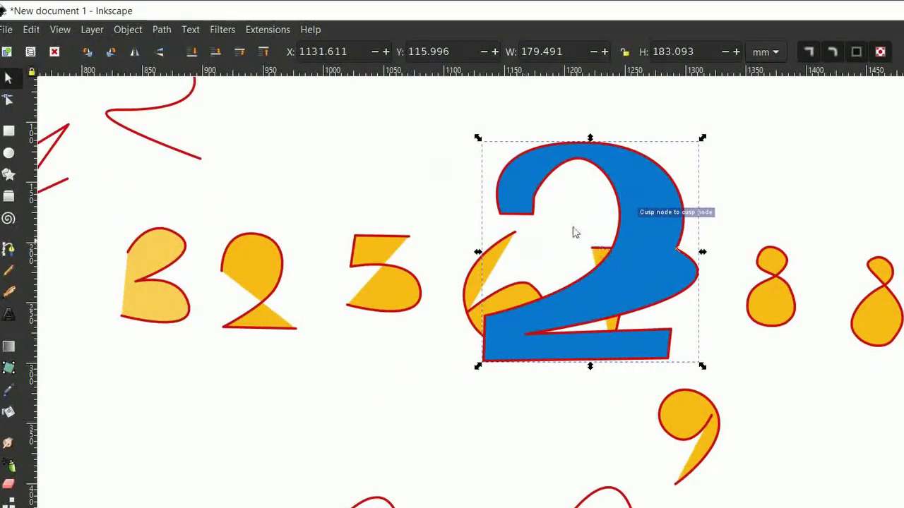
left_click(222, 55)
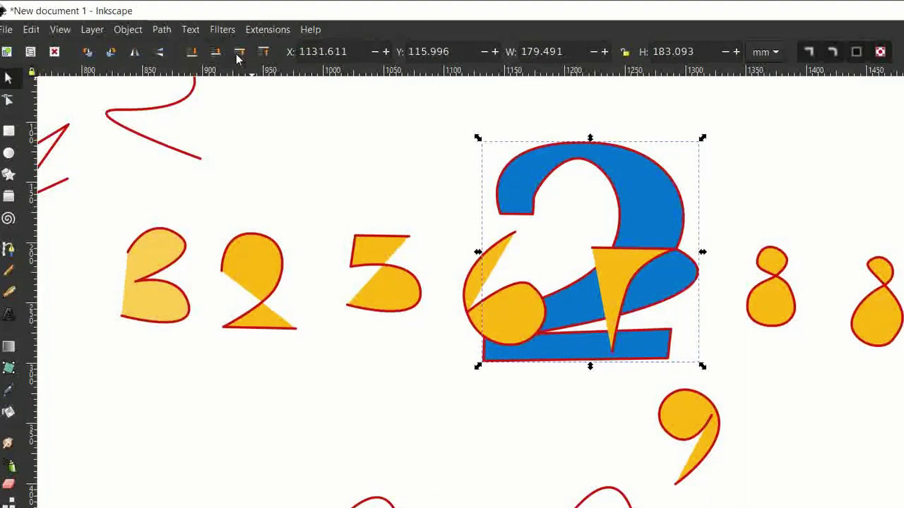
left_click(239, 55)
Move the 2 back to the empty area below the row of Ps, at about X 518, Y 663.
left_click_drag(609, 359, 271, 347)
scroll(475, 251, "down", 4)
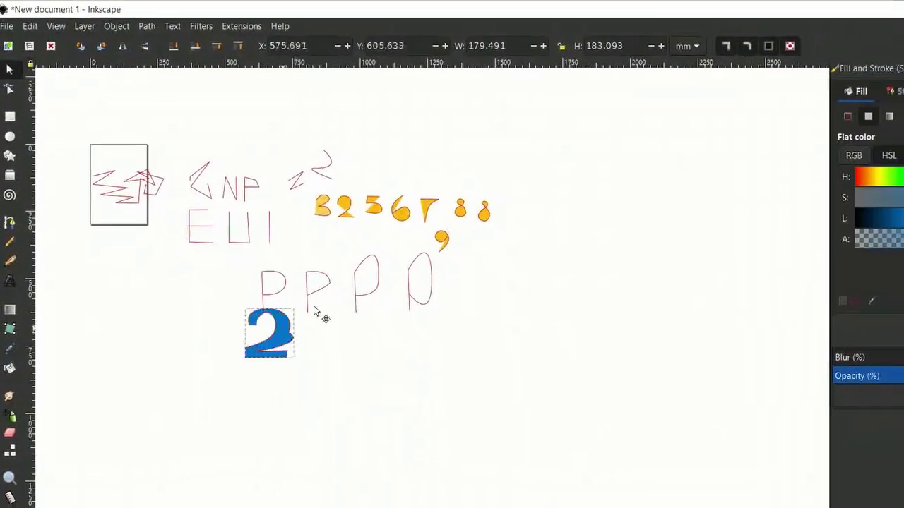
left_click_drag(271, 348, 405, 314)
scroll(278, 373, "up", 1)
scroll(230, 302, "up", 1)
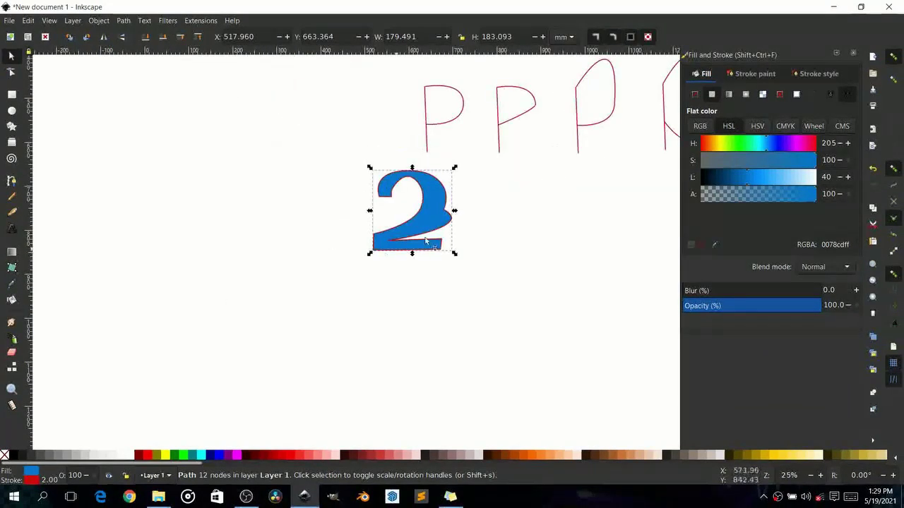
Change the 2's fill to grey a7a7a7ff, try linear and radial gradients, and return to a flat colour.
left_click_drag(816, 172, 771, 166)
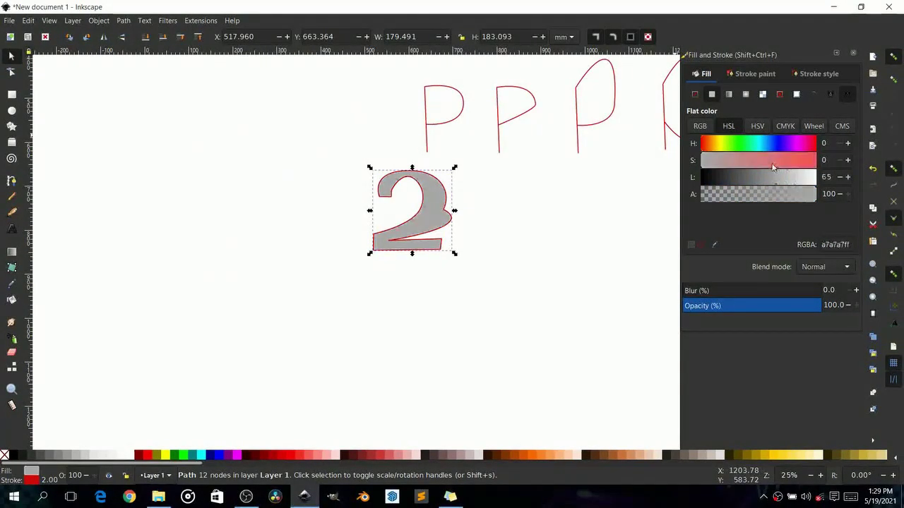
left_click(731, 99)
left_click(745, 94)
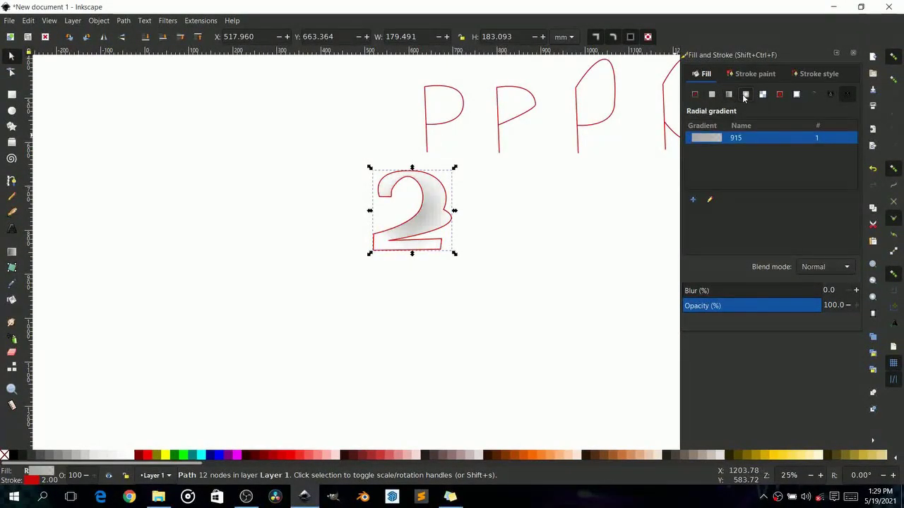
left_click(729, 93)
left_click(711, 94)
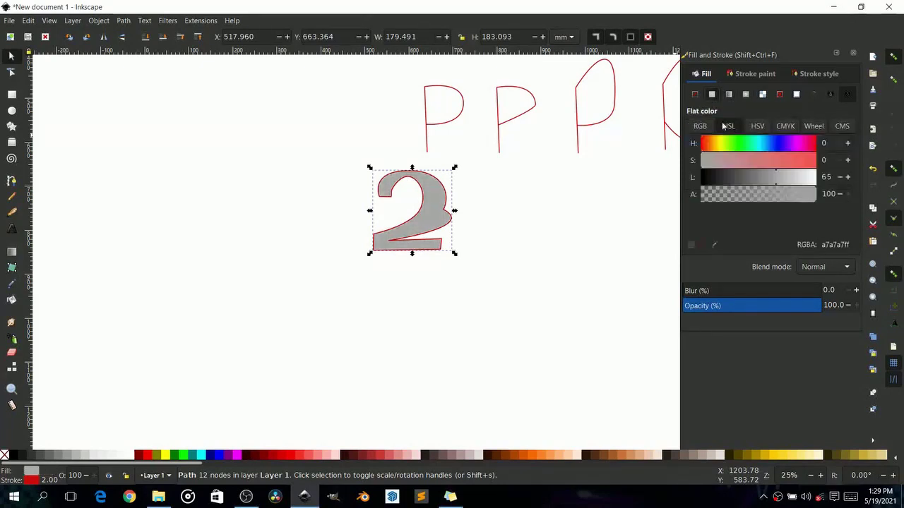
Set the 2's flat fill to hue 155 and saturation 100, colour 4fffb6ff, and deselect it to inspect the result.
left_click(751, 144)
left_click_drag(795, 161, 826, 160)
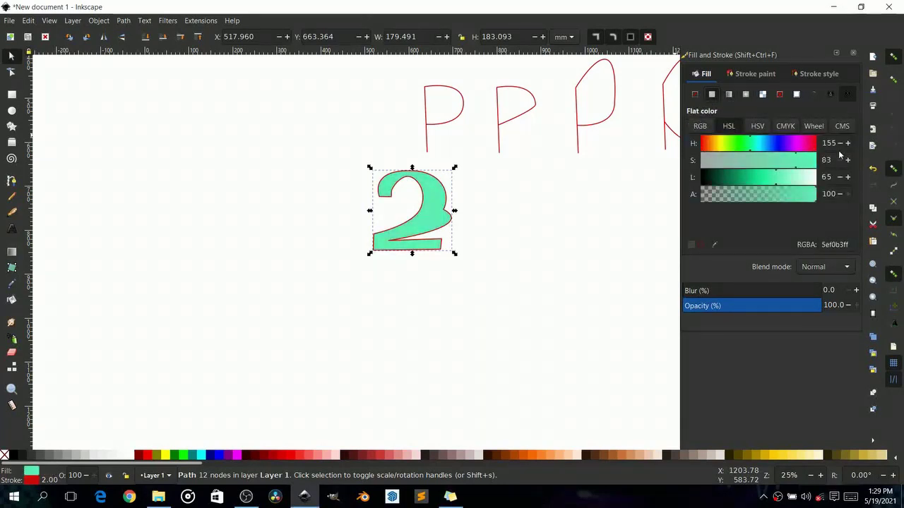
left_click_drag(504, 192, 346, 227)
scroll(315, 241, "up", 2)
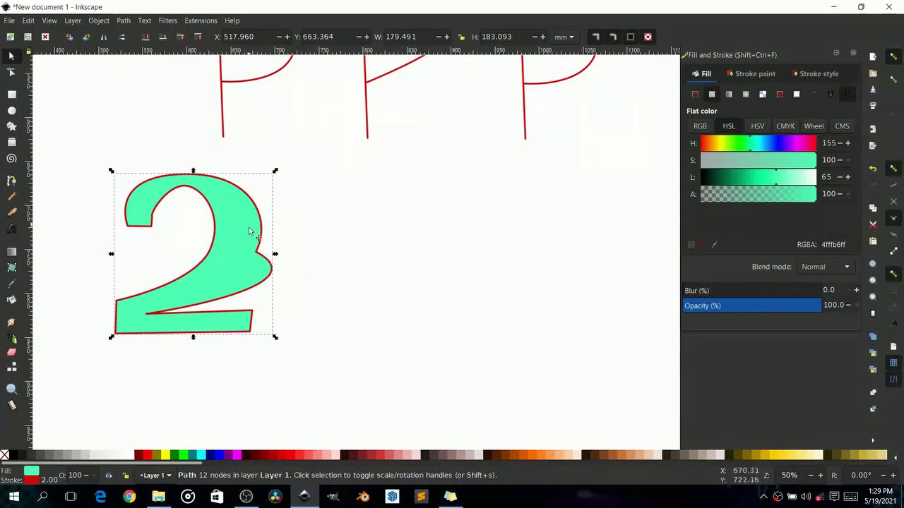
key("Escape")
scroll(235, 248, "up", 2)
left_click_drag(238, 250, 333, 226)
scroll(329, 267, "down", 4)
scroll(315, 228, "up", 2)
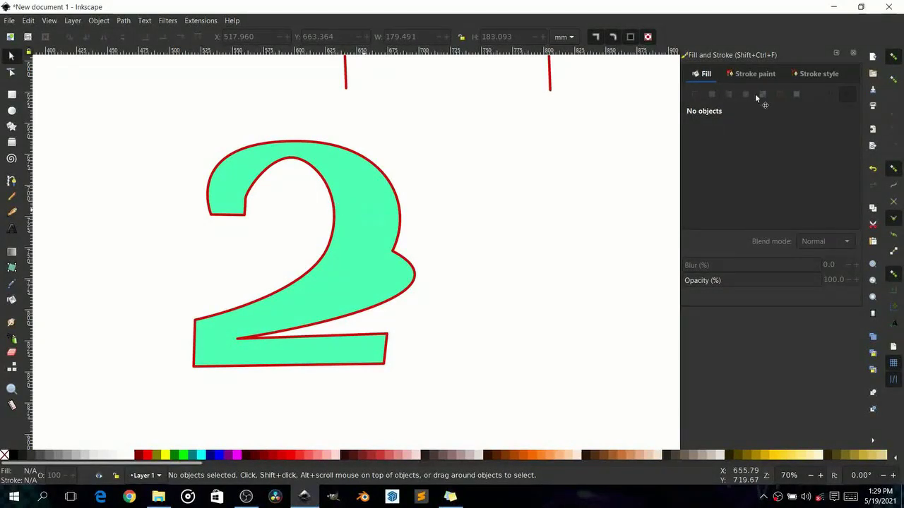
Select the 2 and set its stroke width to 10 mm.
left_click(370, 204)
left_click(809, 79)
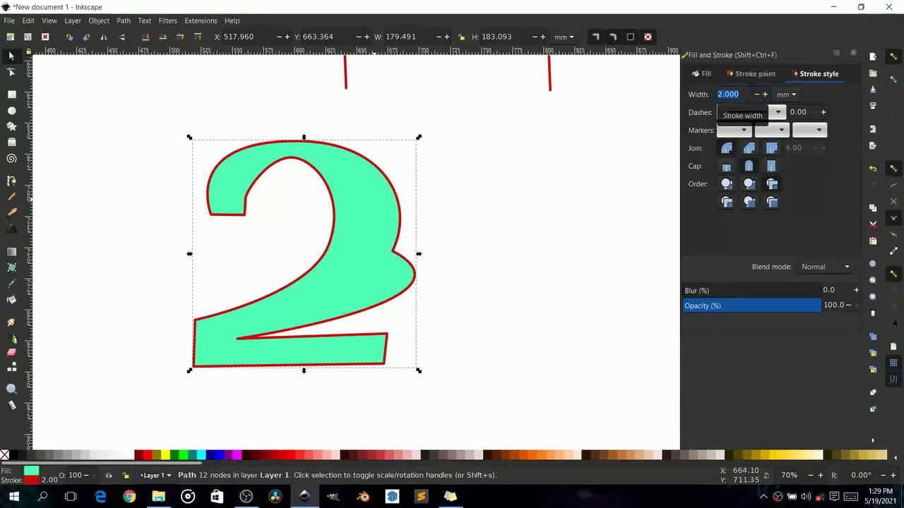
type("10")
key("Return")
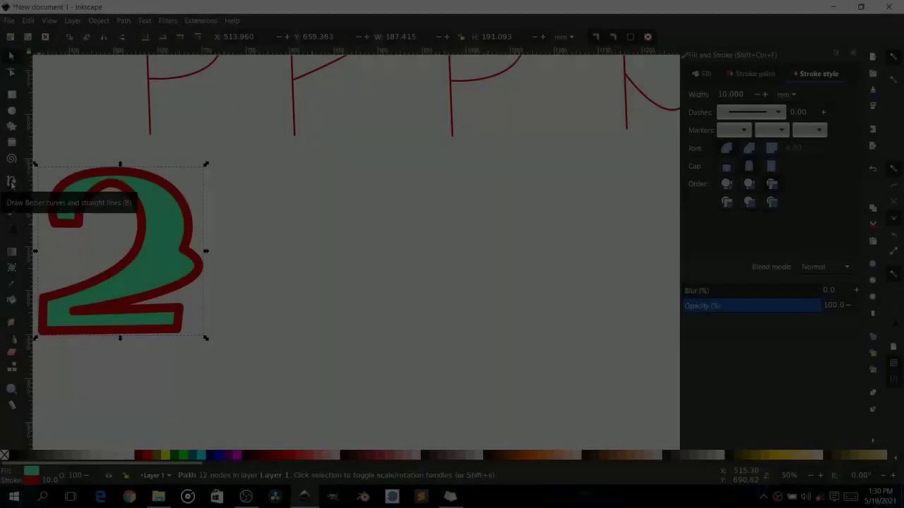
Draw a closed four-sided upright block with the Bezier tool beside the 2, about 90 mm wide and 226 mm tall including its stroke.
left_click(11, 182)
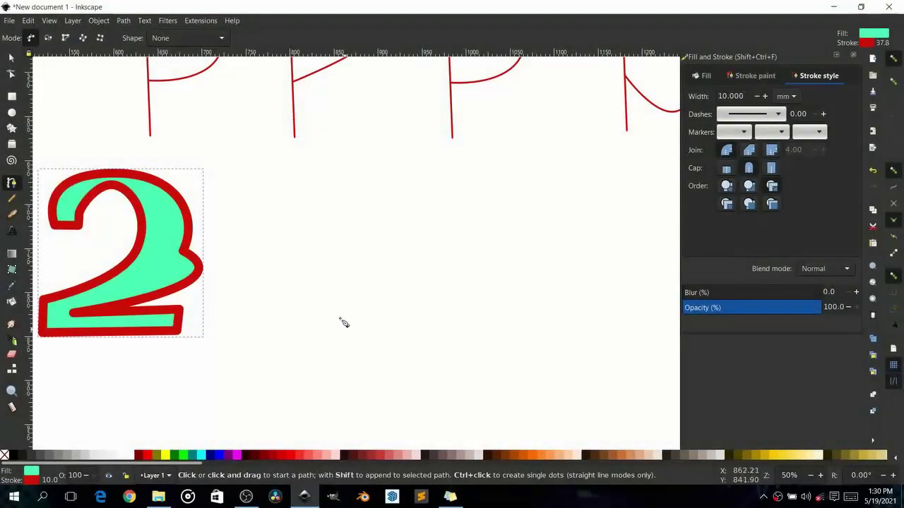
left_click_drag(345, 332, 347, 143)
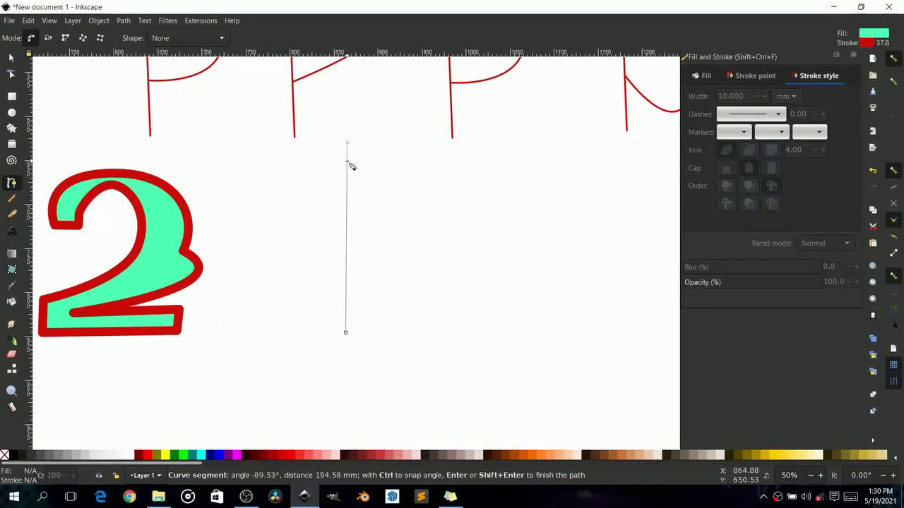
left_click(345, 169)
left_click(413, 166)
left_click(399, 358)
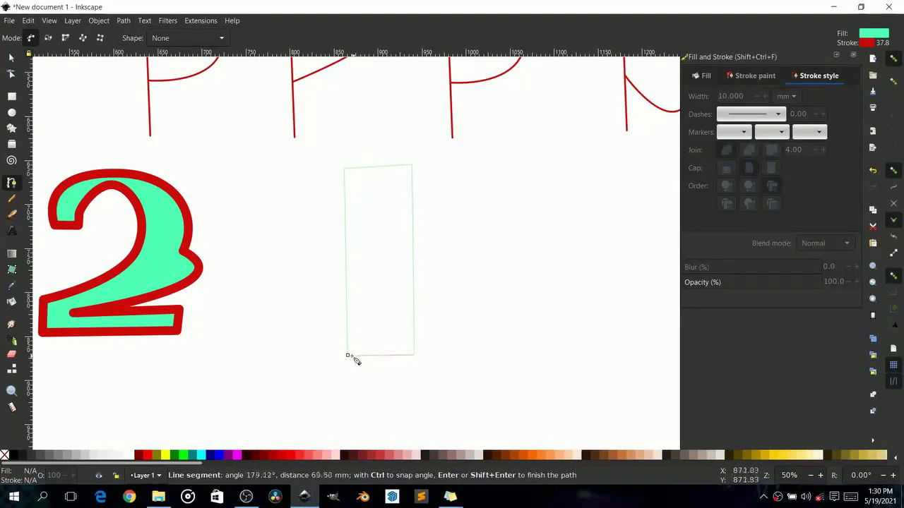
left_click(348, 356)
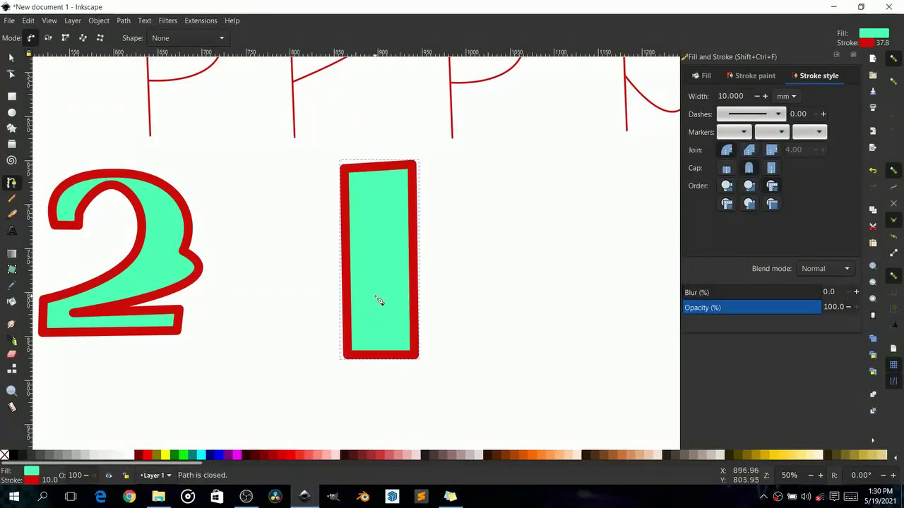
Switch to the selection tool and move the upright block slightly down and to the right, to about X 877, Y 686.
left_click_drag(385, 279, 341, 263)
key("s")
left_click_drag(356, 170, 377, 192)
left_click_drag(509, 210, 440, 192)
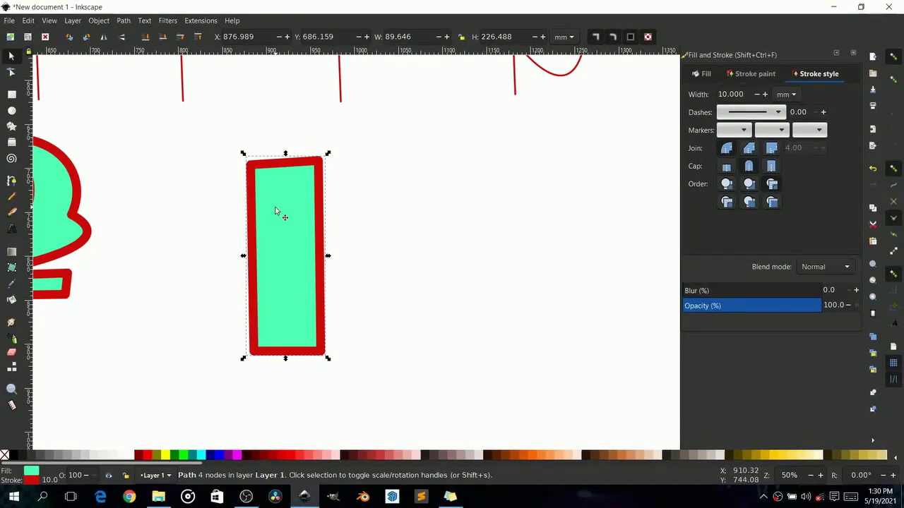
Duplicate the upright block and place the copy about 178 mm to the right of the original.
key("ctrl+d")
left_click_drag(288, 256, 439, 243)
left_click_drag(453, 232, 304, 209)
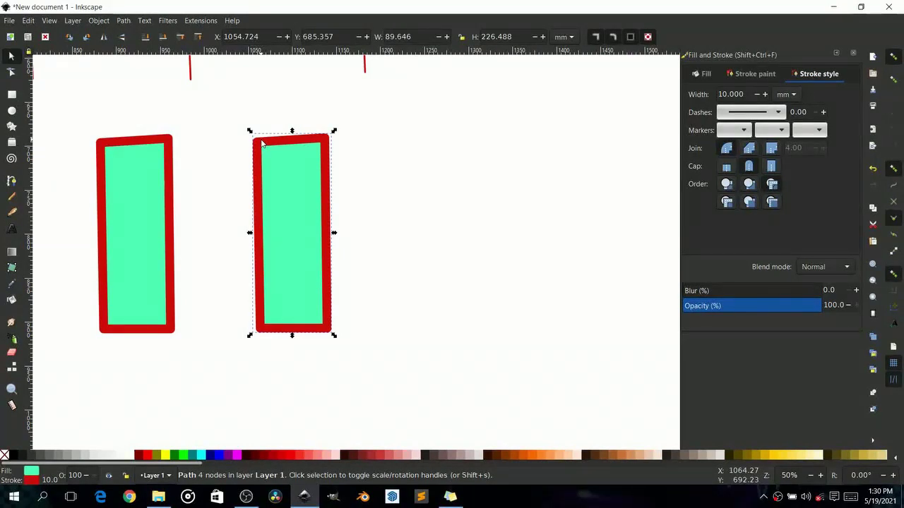
left_click(293, 220)
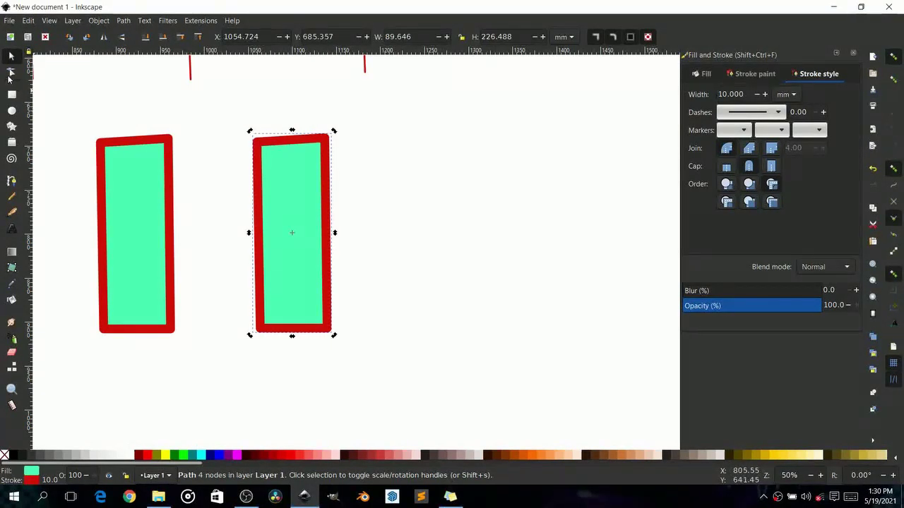
Edit the duplicate block's nodes and bend its straight right edge slightly inward into a Bezier segment.
left_click(17, 73)
scroll(230, 127, "up", 4)
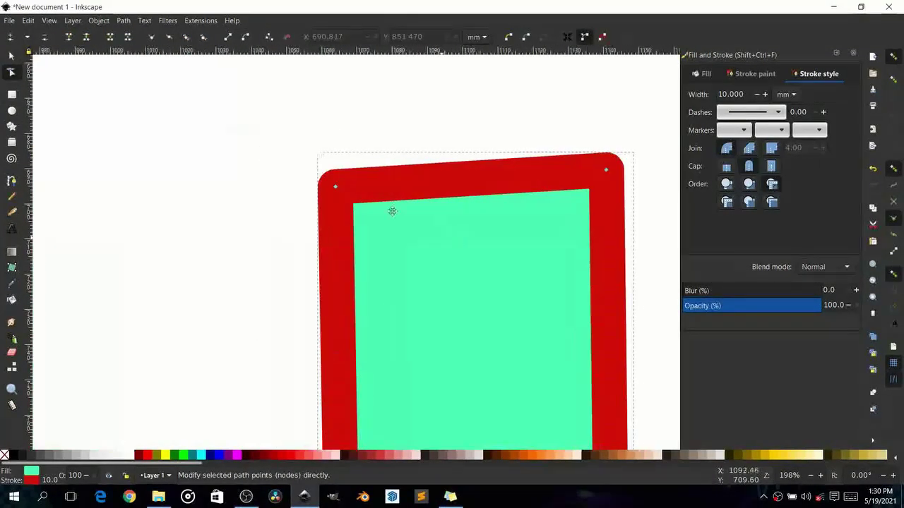
left_click_drag(391, 211, 262, 117)
left_click_drag(444, 261, 359, 183)
scroll(417, 278, "down", 1)
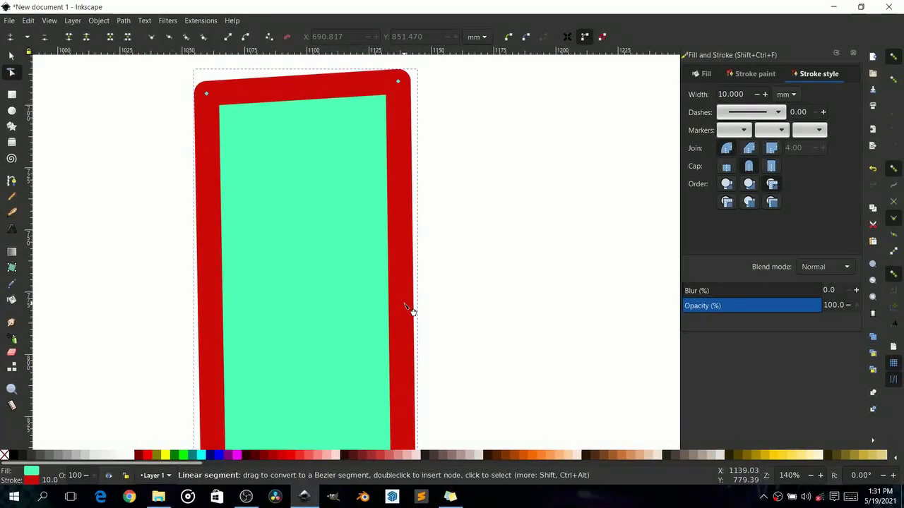
scroll(412, 311, "down", 3)
mouse_move(410, 308)
left_mouse_down()
mouse_move(459, 306)
mouse_move(450, 298)
mouse_move(347, 323)
mouse_move(597, 312)
mouse_move(395, 317)
mouse_move(408, 312)
left_mouse_up()
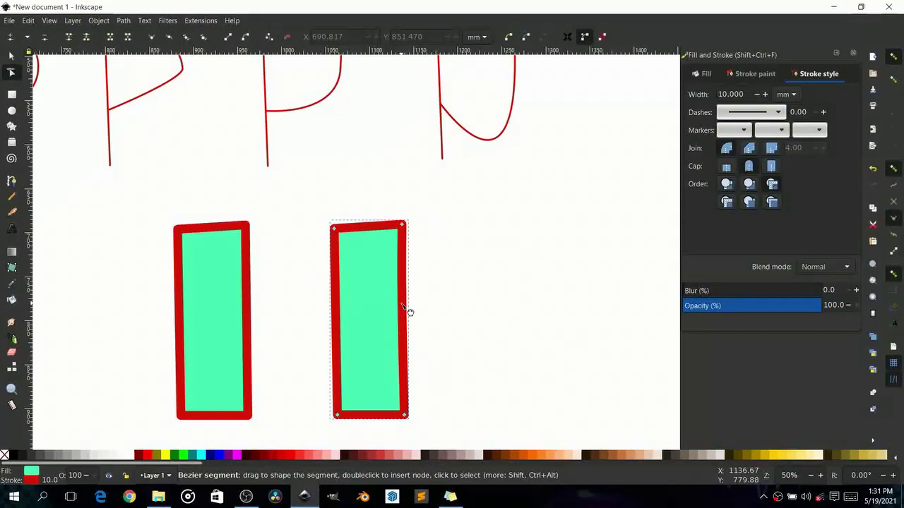
Insert an extra node near the middle of the duplicate block's right edge.
scroll(410, 312, "up", 2, "ctrl")
left_click(402, 340)
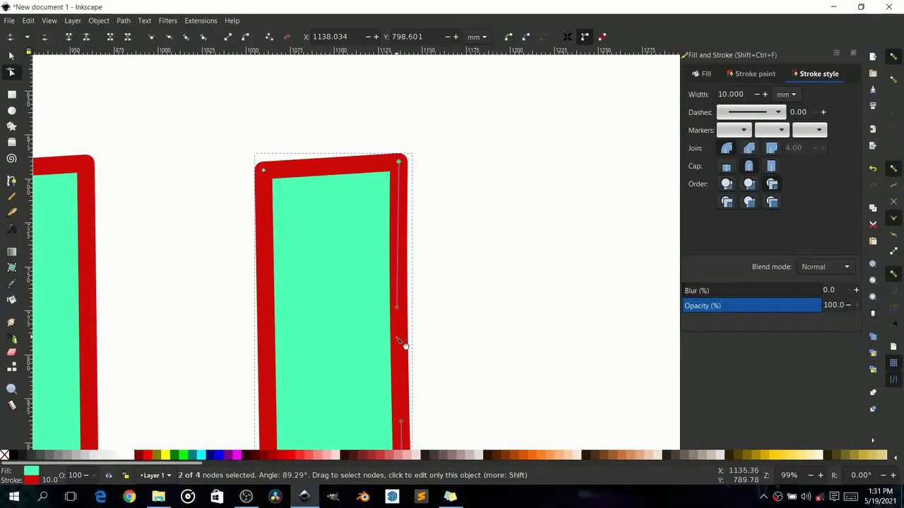
double_click(398, 339)
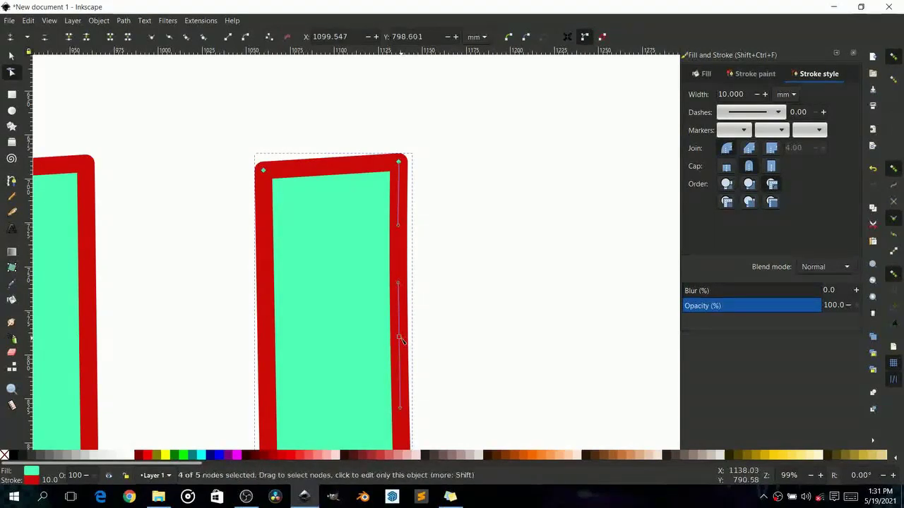
Try to pull the upper half of the duplicate block's right edge far outward into a bowl, and undo it.
scroll(414, 340, "up", 4)
left_click_drag(355, 322, 458, 318)
scroll(355, 336, "down", 5)
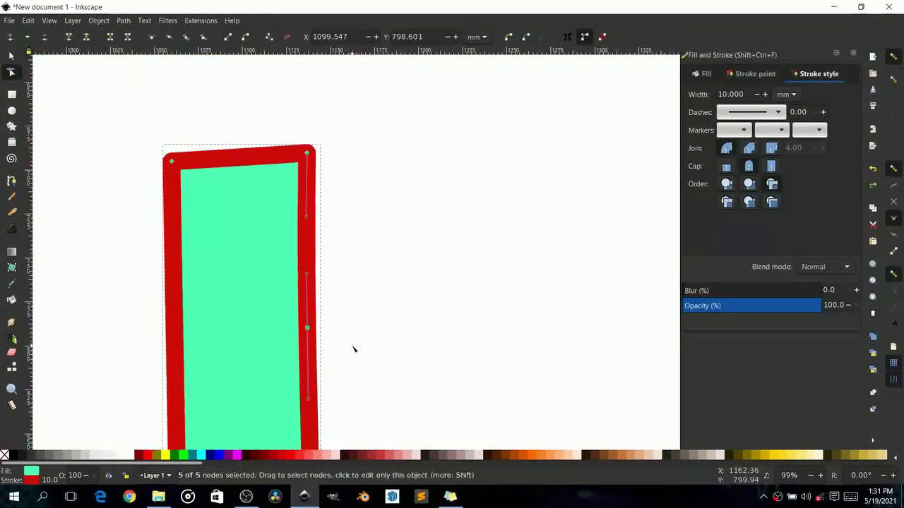
left_click_drag(323, 281, 488, 281)
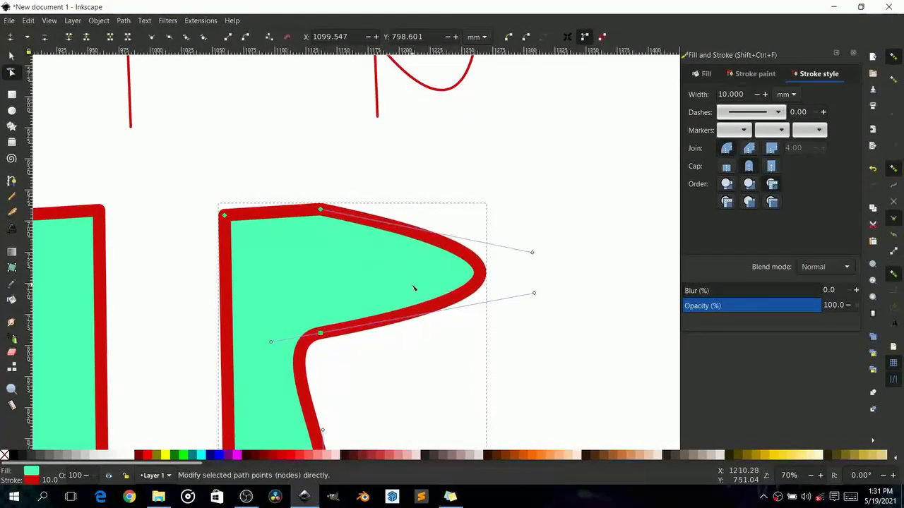
scroll(414, 289, "down", 3)
scroll(414, 288, "up", 4)
scroll(414, 288, "down", 2)
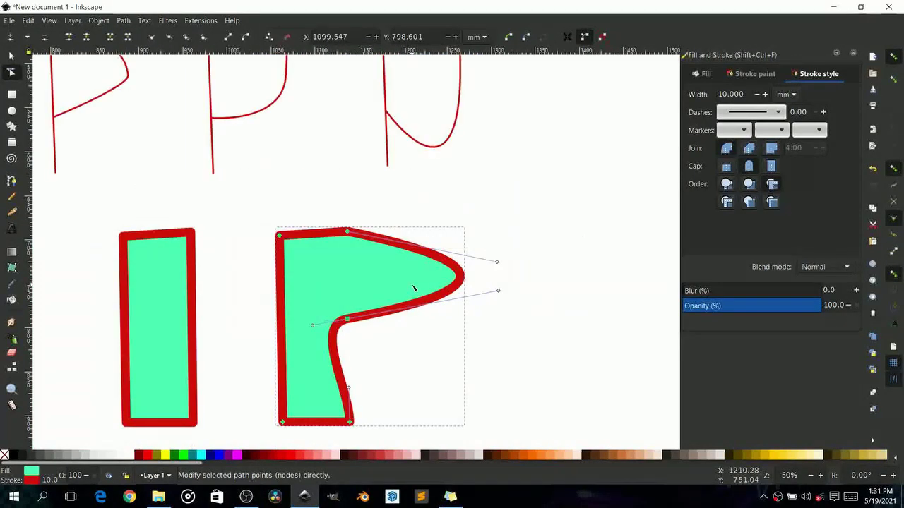
key("ctrl+z")
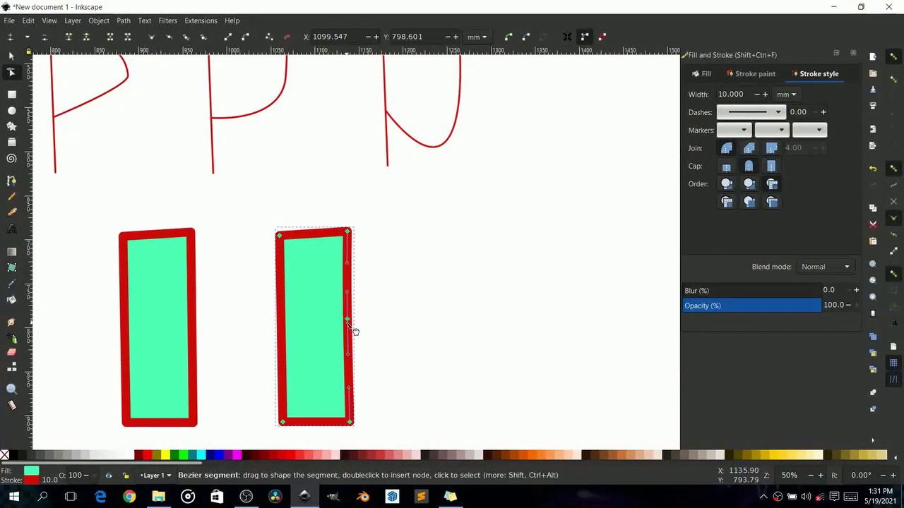
Bend the upper half of the duplicate block's right edge outward to form the bowl of a P.
scroll(354, 331, "up", 4)
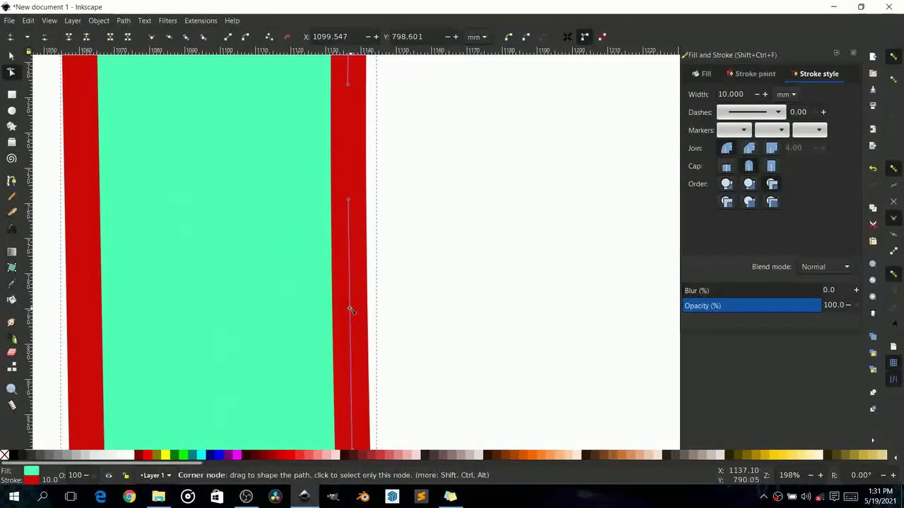
scroll(371, 339, "down", 2)
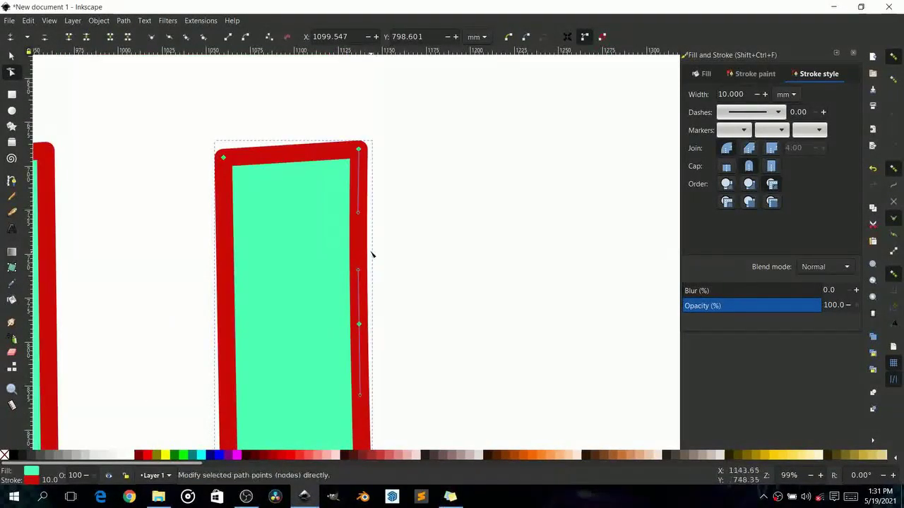
left_click_drag(363, 243, 523, 239)
scroll(420, 251, "down", 3)
scroll(419, 252, "up", 2)
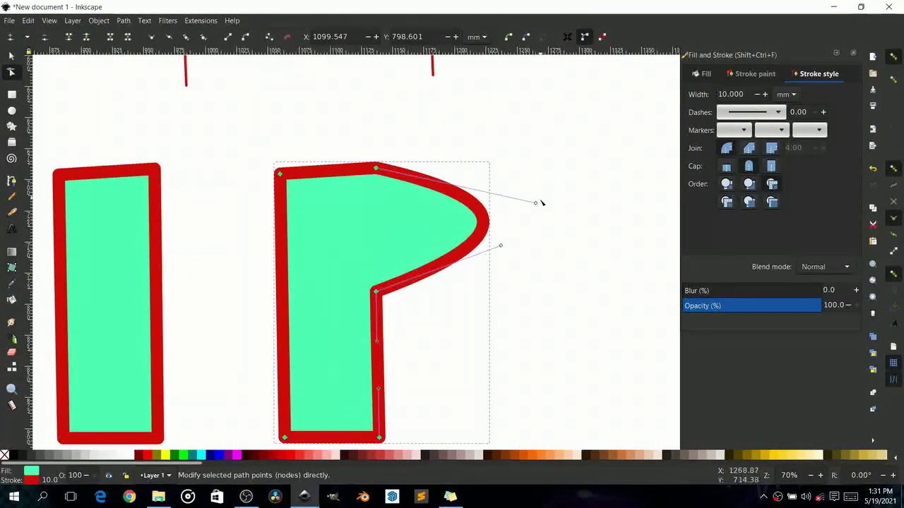
Round the P's bowl by spreading its upper and lower handles apart, and move the shape's nodes slightly down.
left_click_drag(536, 204, 543, 160)
left_click_drag(500, 247, 498, 314)
left_click_drag(375, 167, 379, 199)
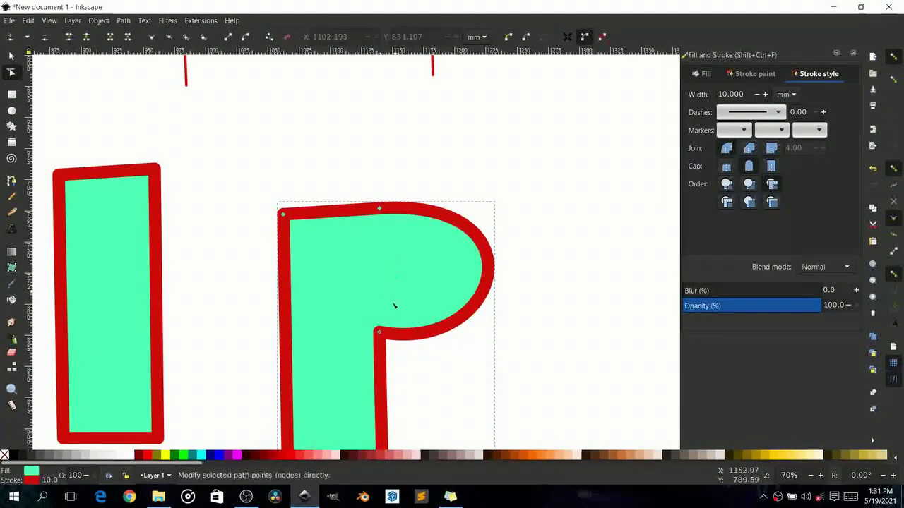
Lower the node where the P's bowl meets the stem and level the stem's bottom-right corner with its bottom-left corner.
left_click_drag(379, 333, 378, 369)
scroll(427, 406, "down", 3)
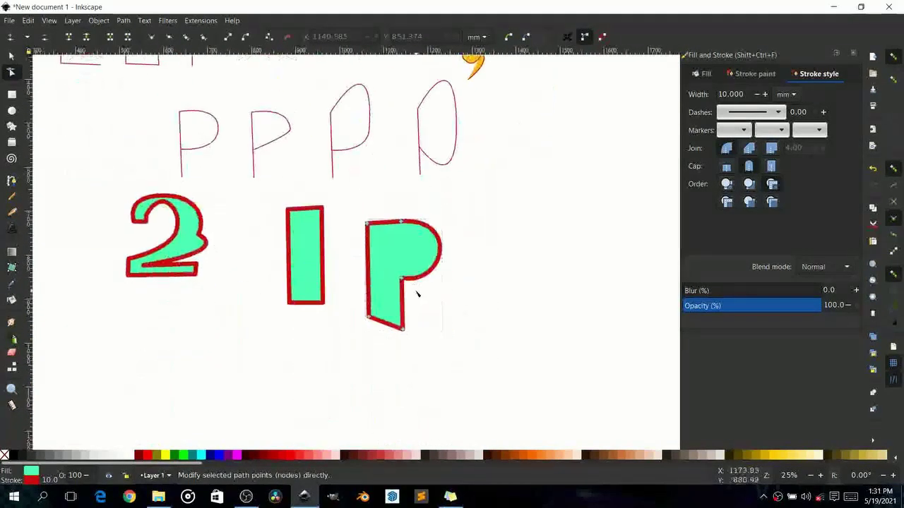
scroll(414, 308, "up", 2)
left_click_drag(395, 353, 394, 327)
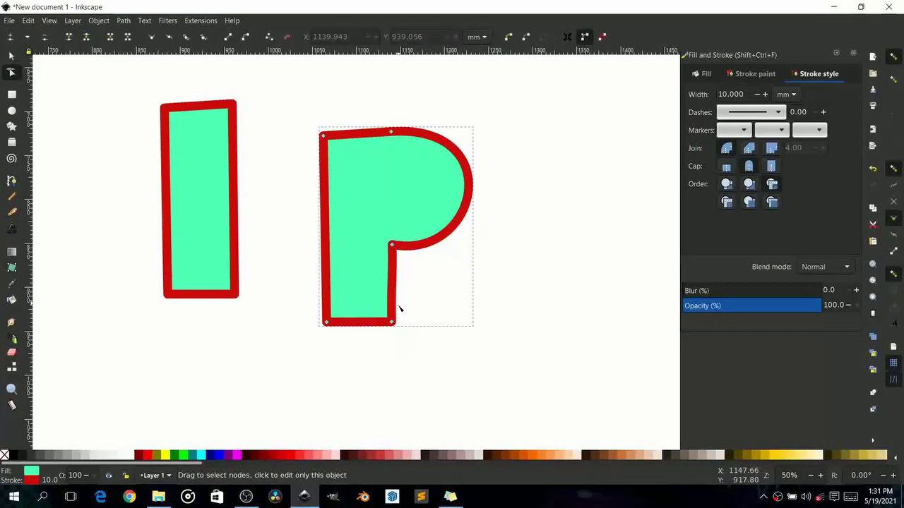
scroll(399, 307, "down", 3)
left_click(420, 298)
scroll(400, 264, "up", 2)
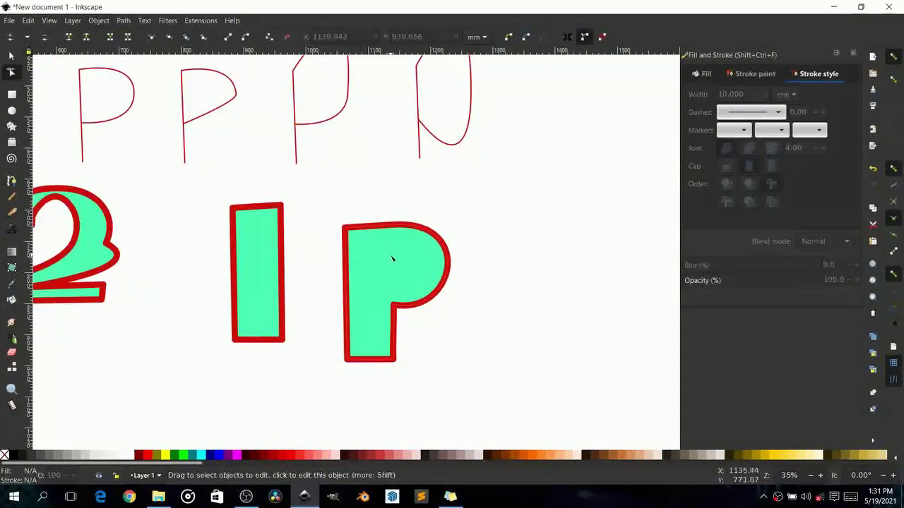
Draw a closed D-shaped Bezier path inside the P's bowl, with a straight left side and a curved right side.
scroll(393, 259, "up", 3)
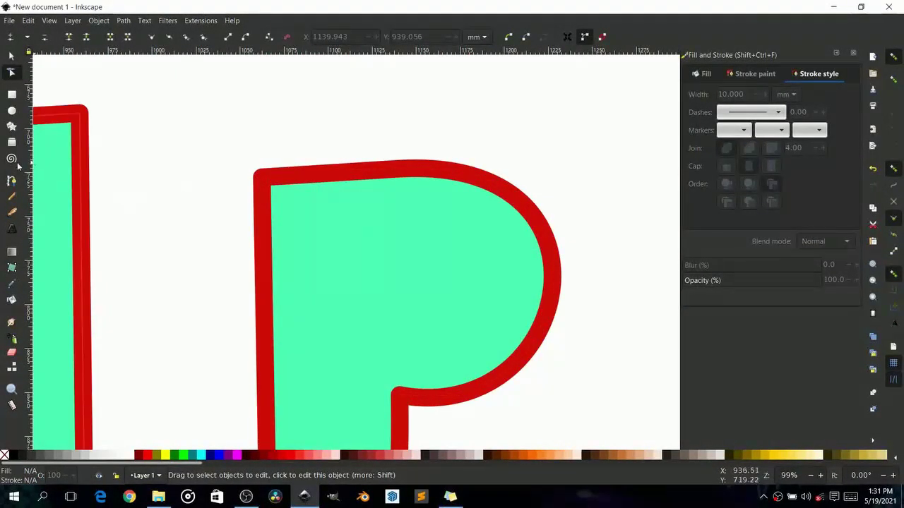
left_click(11, 182)
left_click(386, 233)
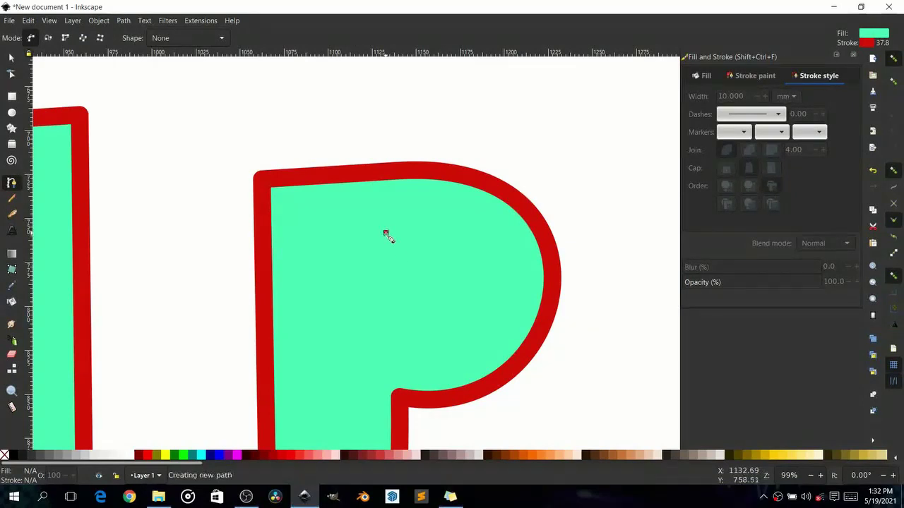
left_click(393, 343)
left_click_drag(465, 303, 465, 246)
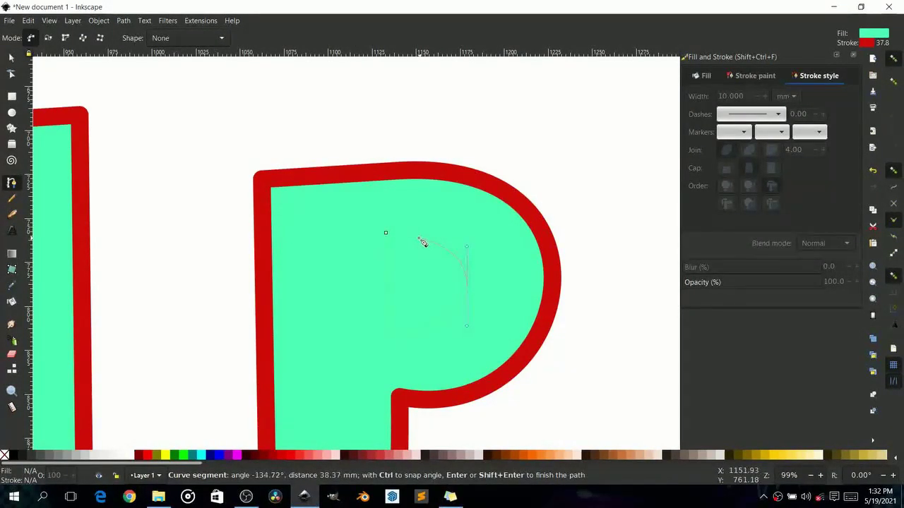
left_click(386, 235)
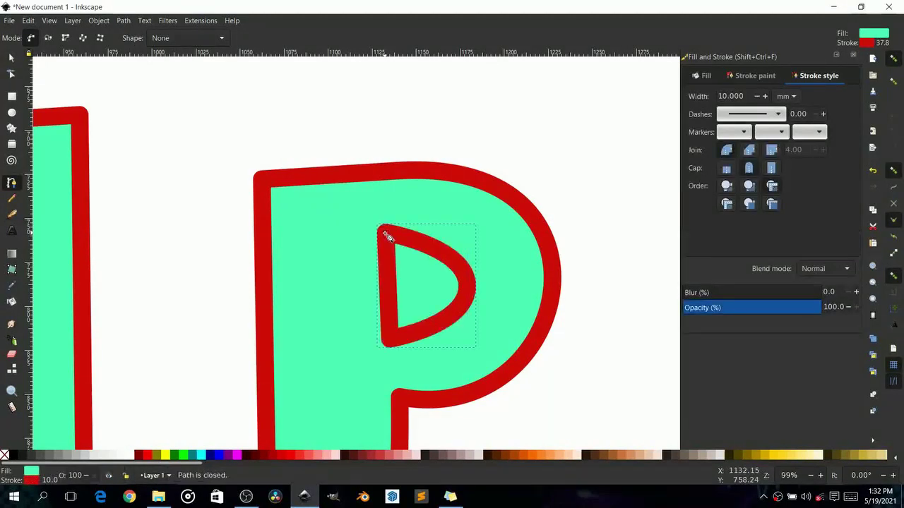
Fill the inner D shape with white at lightness 100 and switch to the selection tool, discarding the stray path.
left_click(706, 77)
left_click_drag(800, 181, 818, 180)
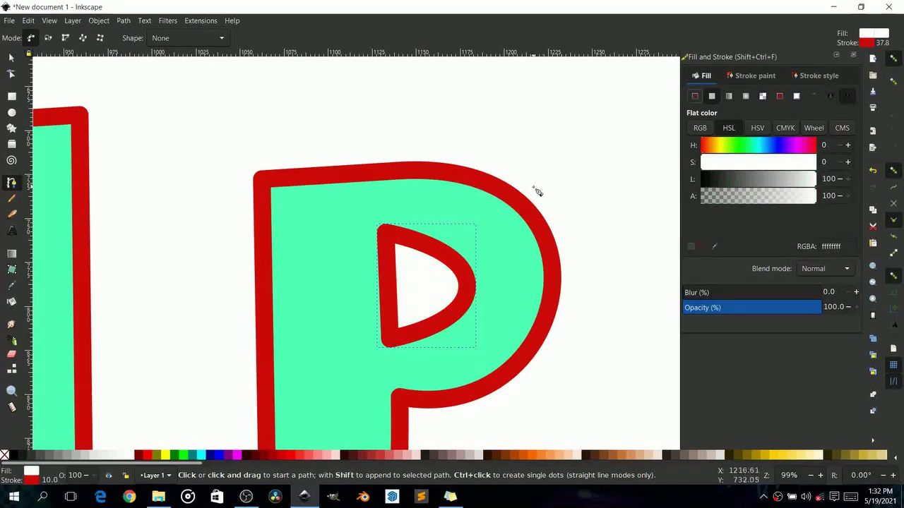
left_click(593, 165)
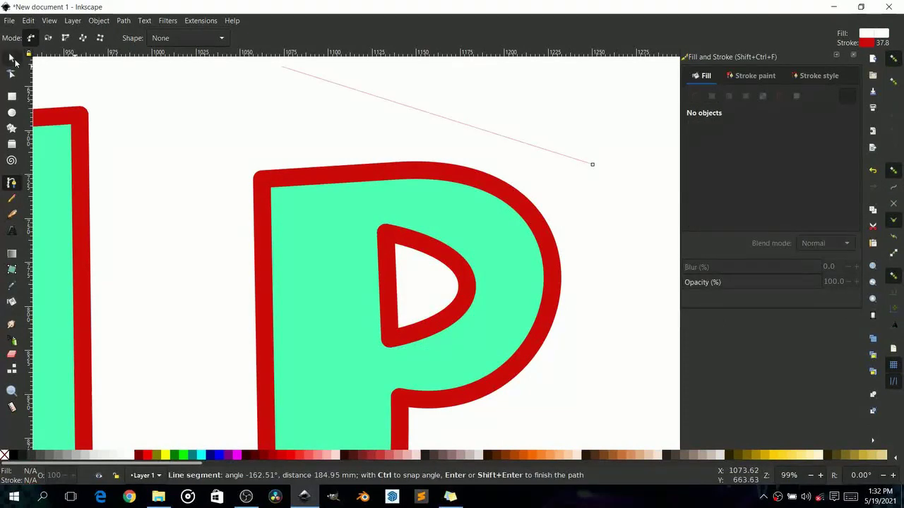
left_click(13, 59)
scroll(483, 287, "down", 4)
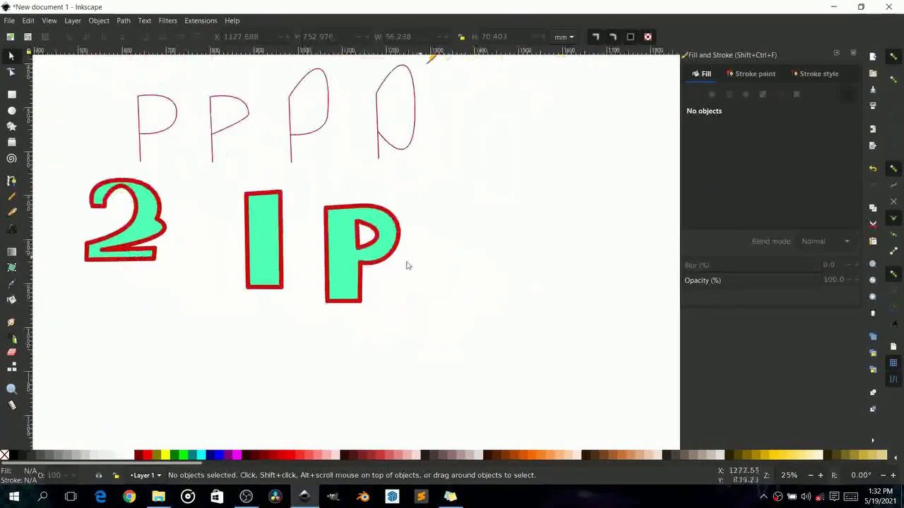
scroll(356, 276, "up", 2)
Move the white inner shape out to the right of the P, and undo the move.
left_click(375, 253)
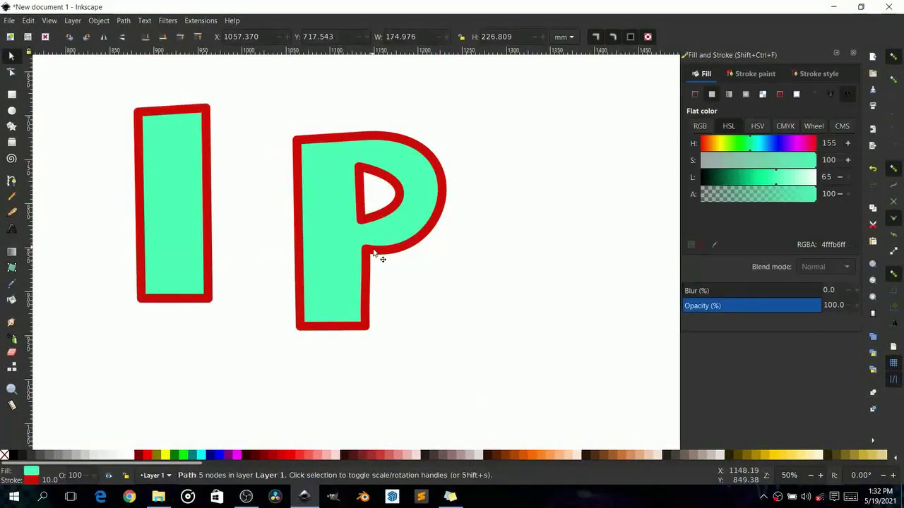
left_click(378, 194)
left_click_drag(378, 194, 577, 163)
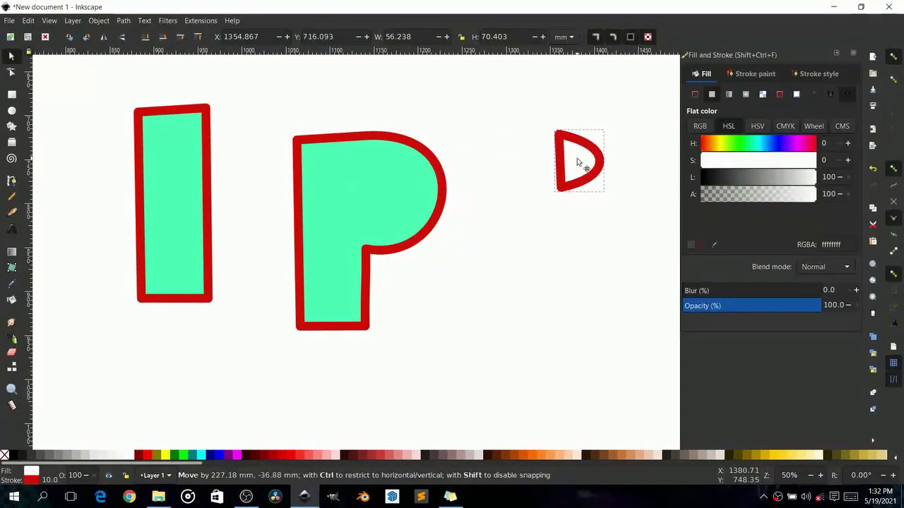
key("ctrl+z")
left_click(436, 242)
scroll(435, 242, "up", 4)
scroll(435, 242, "down", 5)
scroll(435, 242, "down", 2)
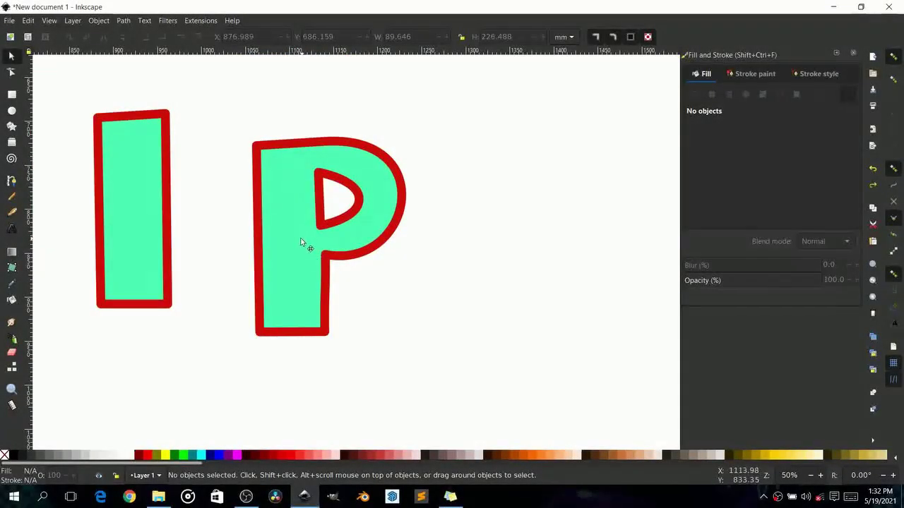
Duplicate the P's outer shape and fill the copy with solid black.
left_click(301, 242)
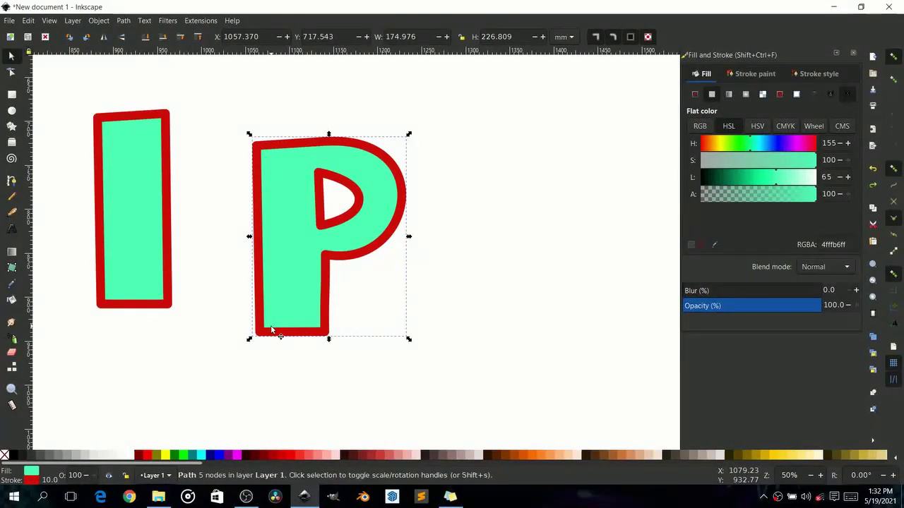
key("Page_Up")
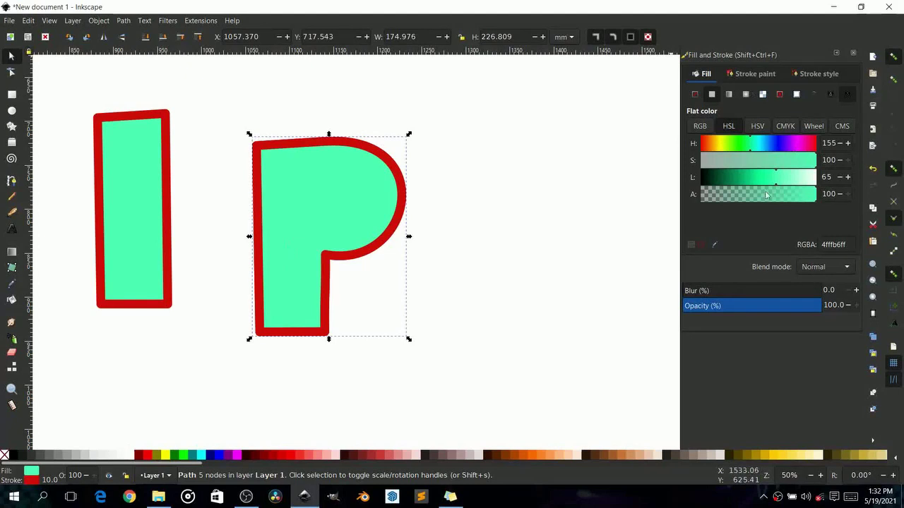
left_click_drag(755, 177, 675, 181)
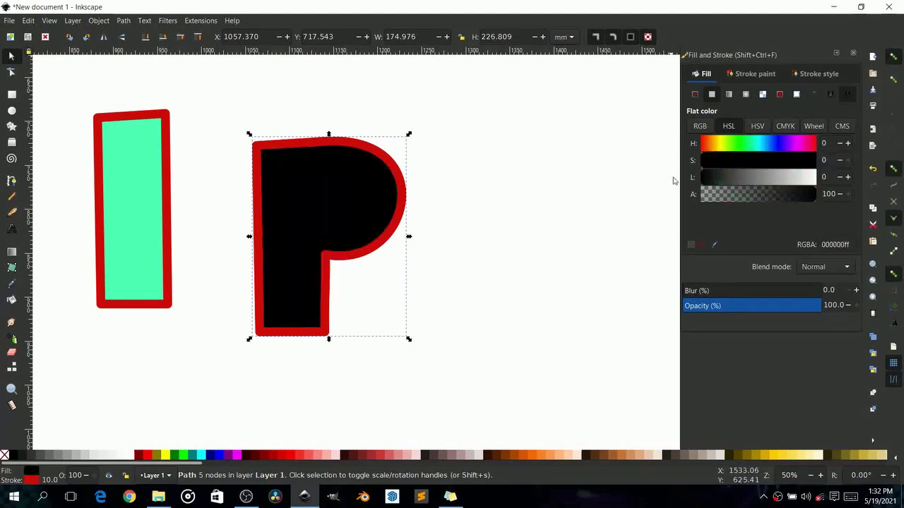
Remove the black copy's stroke and place it behind the P, offset slightly down and to the right.
left_click(752, 74)
left_click(694, 94)
mouse_move(339, 191)
left_mouse_down()
mouse_move(364, 208)
mouse_move(408, 203)
mouse_move(408, 212)
left_mouse_up()
left_click(146, 37)
Soften the black copy into a drop shadow with 15.2% blur and 57.6% opacity, and deselect it.
left_click_drag(706, 290, 703, 290)
left_click(763, 303)
left_click(514, 275)
scroll(514, 276, "down", 4)
scroll(386, 226, "up", 2)
scroll(387, 225, "down", 5)
scroll(374, 226, "up", 6)
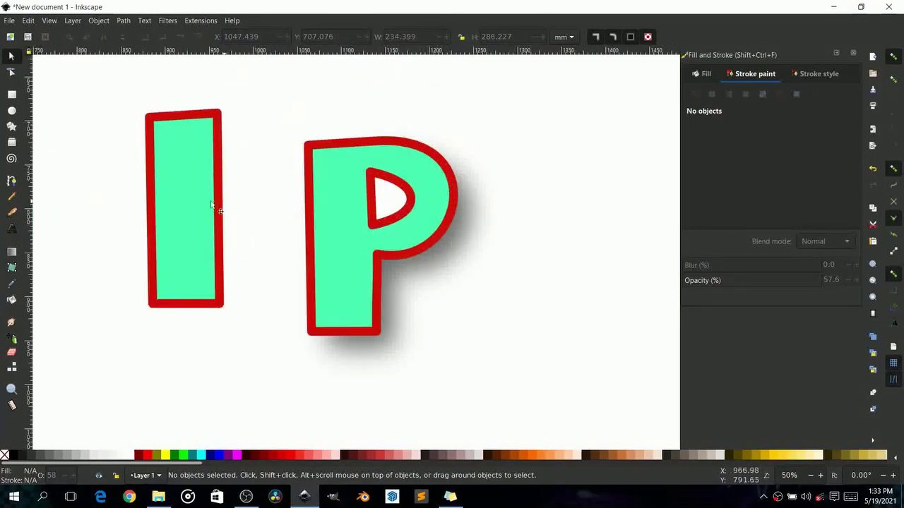
left_click(192, 209)
left_click(330, 246)
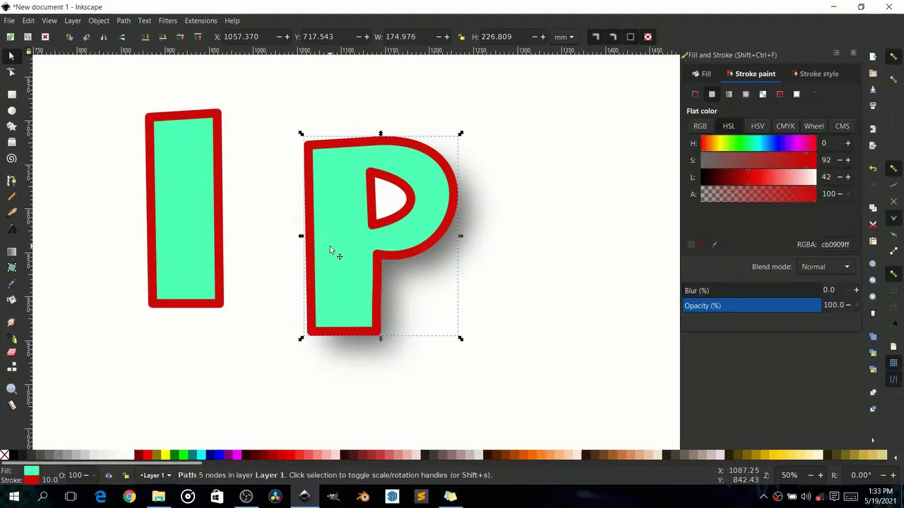
scroll(360, 246, "down", 1)
scroll(360, 246, "down", 1)
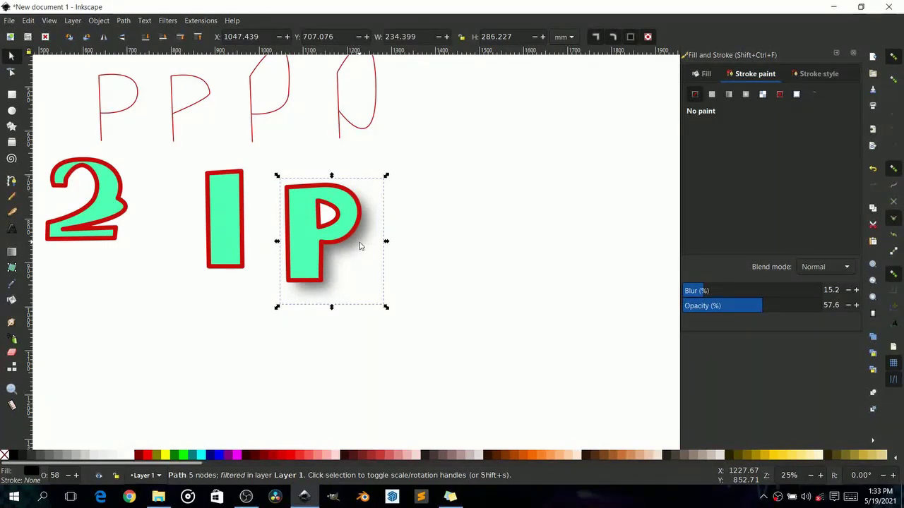
scroll(360, 246, "up", 4)
scroll(359, 246, "down", 3)
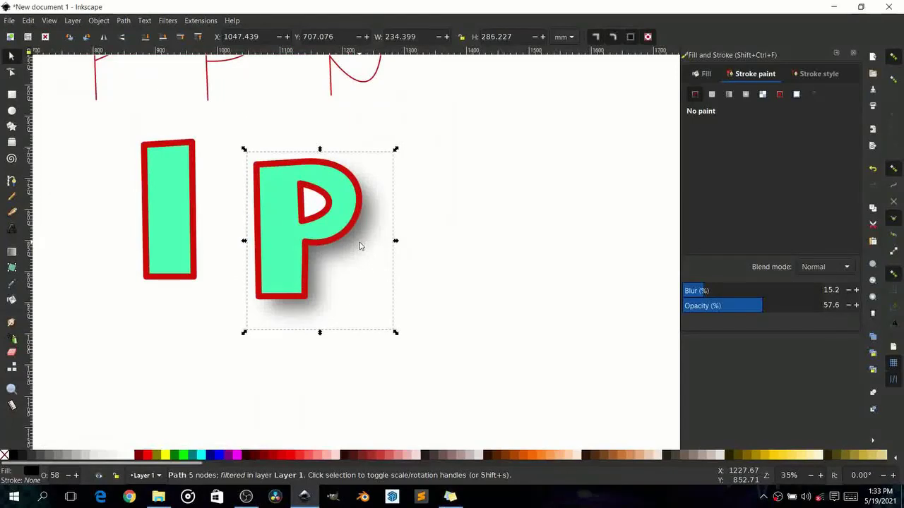